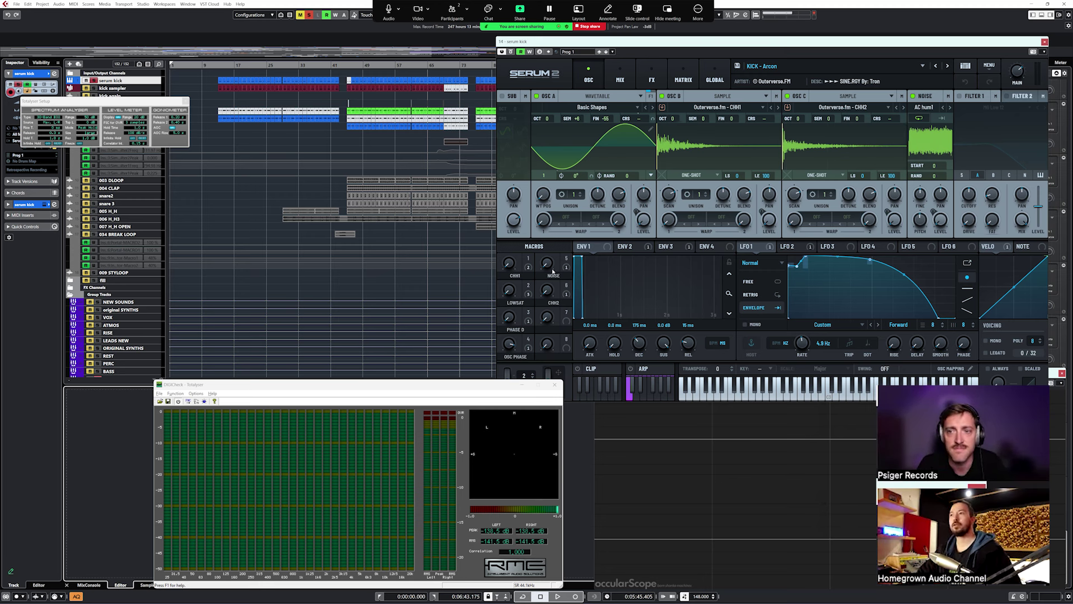
- Audition the kick presets ArtKick v1, v2, v3 and the one following them during playback, and display the LFO 2 curve
key("space")
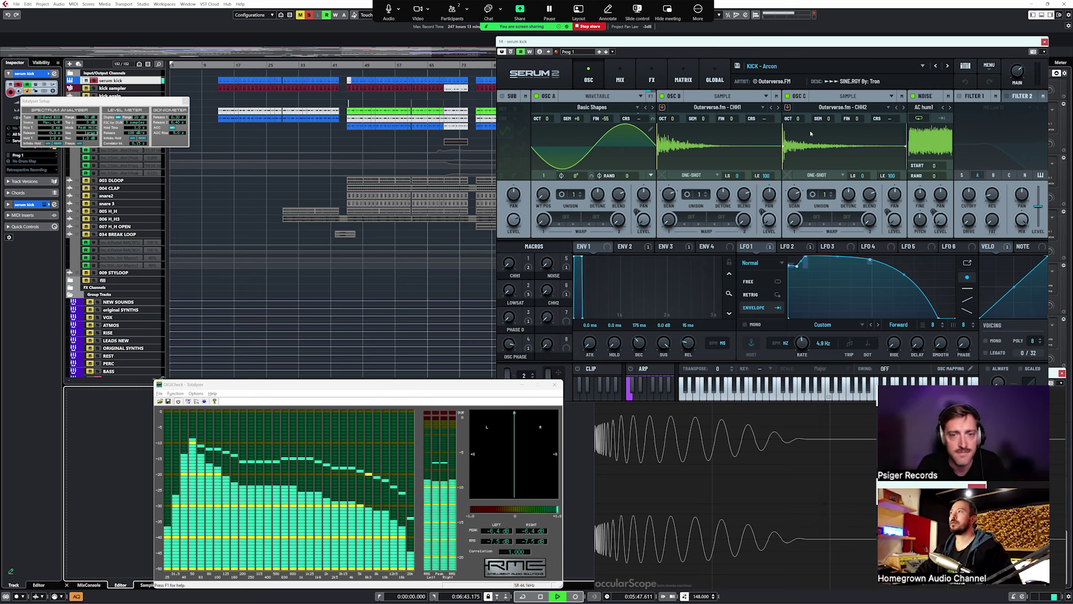
left_click(947, 67)
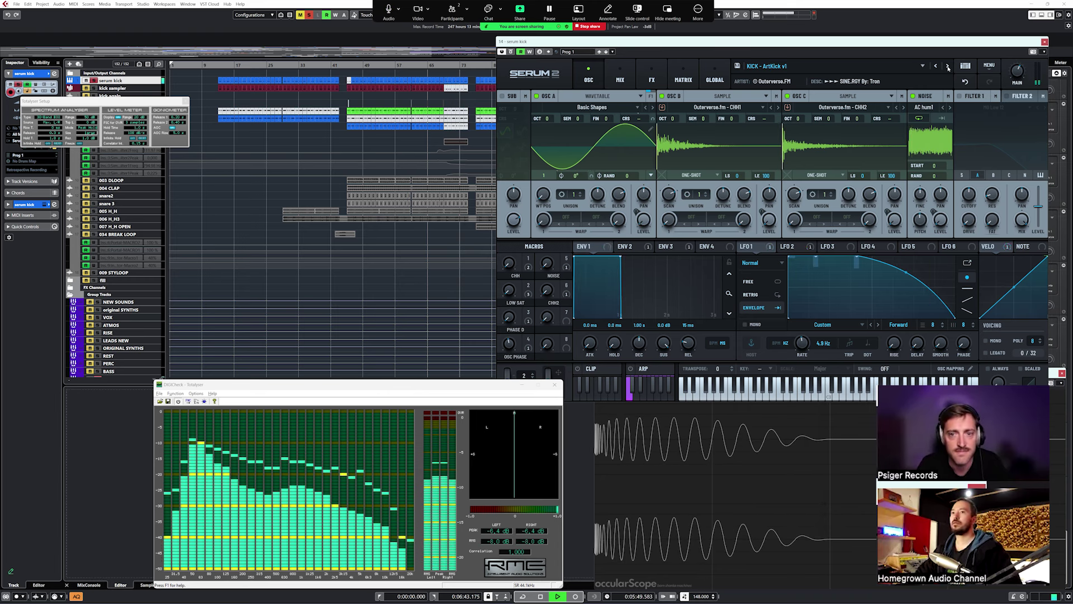
left_click(948, 67)
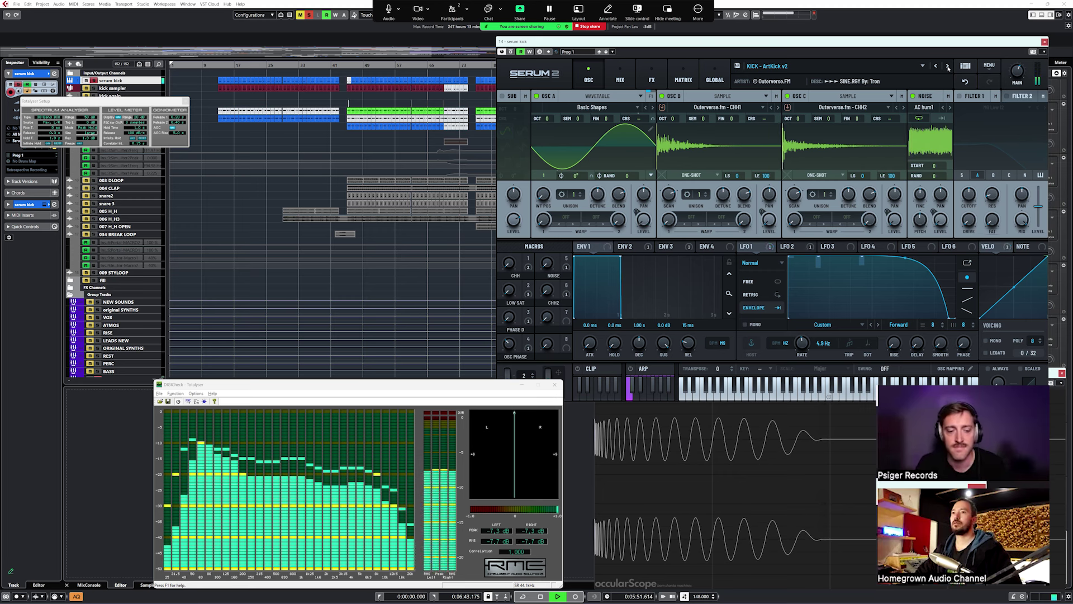
left_click(948, 67)
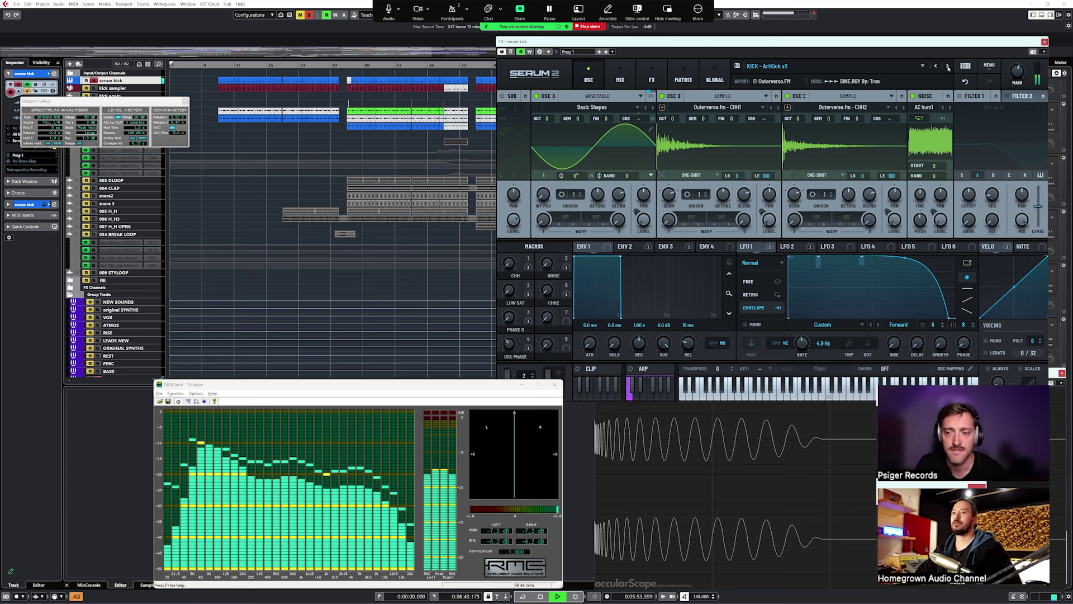
left_click(948, 67)
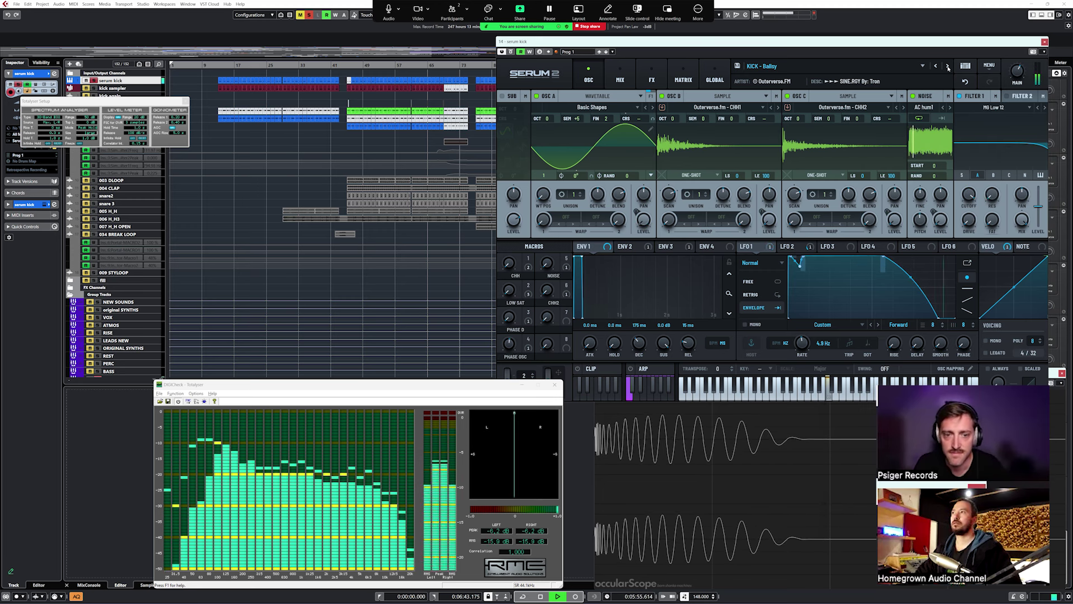
key("space")
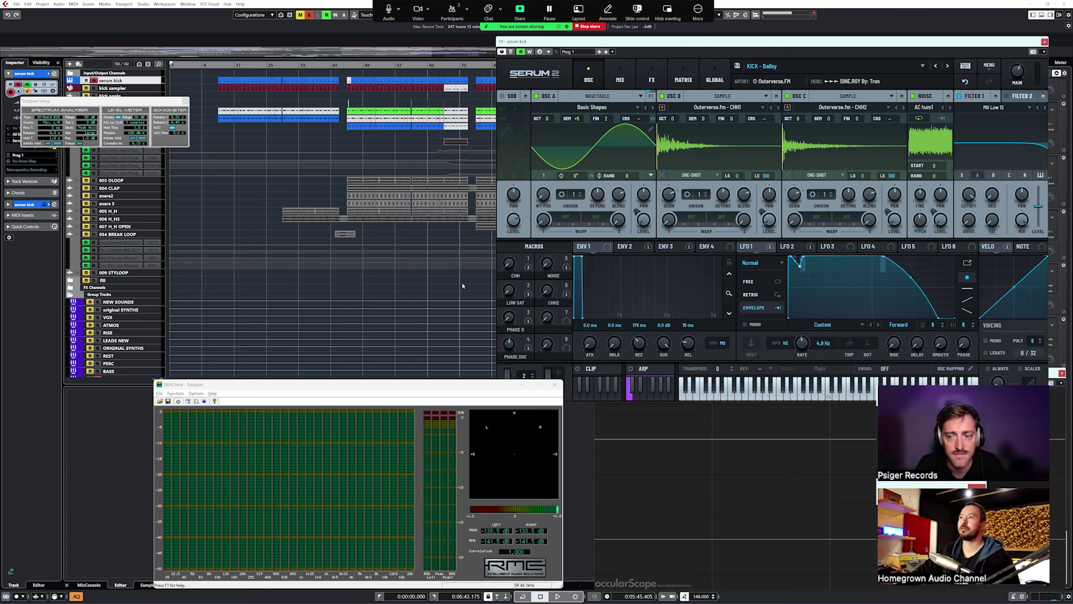
left_click(797, 250)
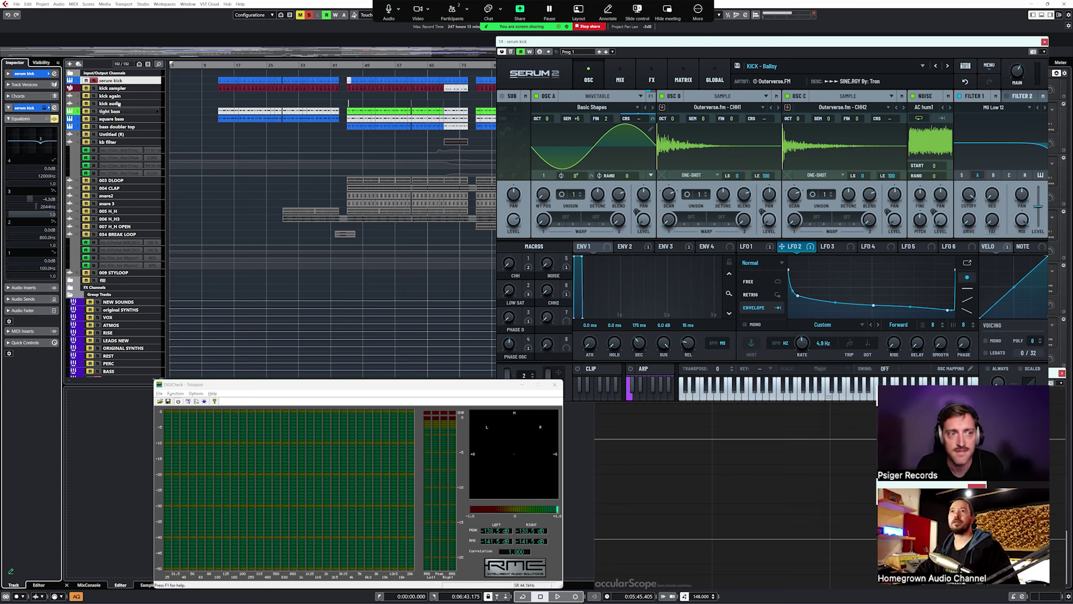
- Unsolo the serum kick and listen to the soloed bass doubler top and tight bass tracks from the main section's start
left_click(94, 81)
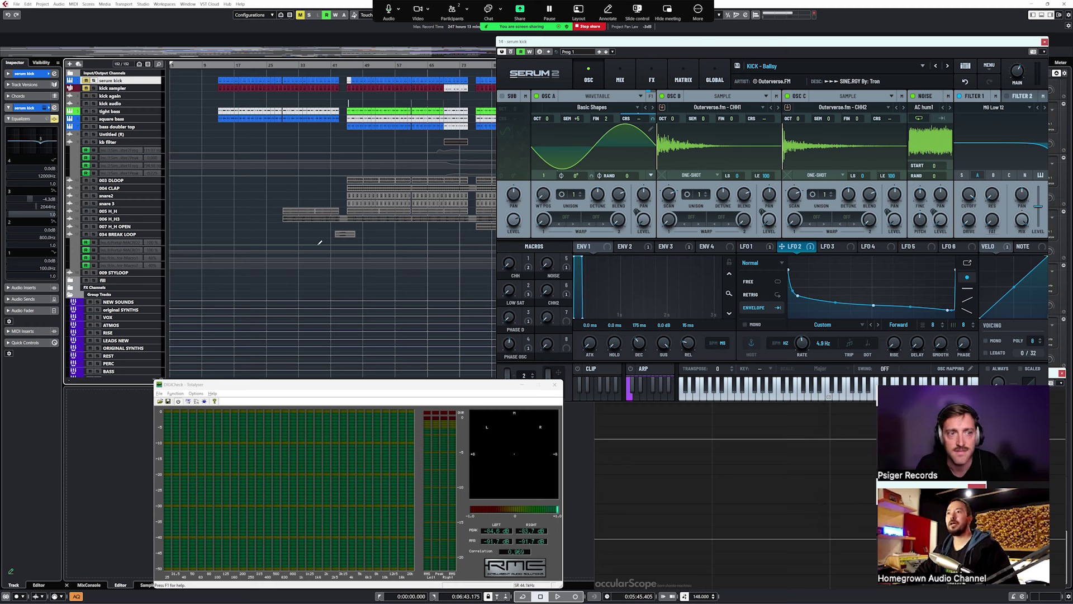
left_click(94, 128)
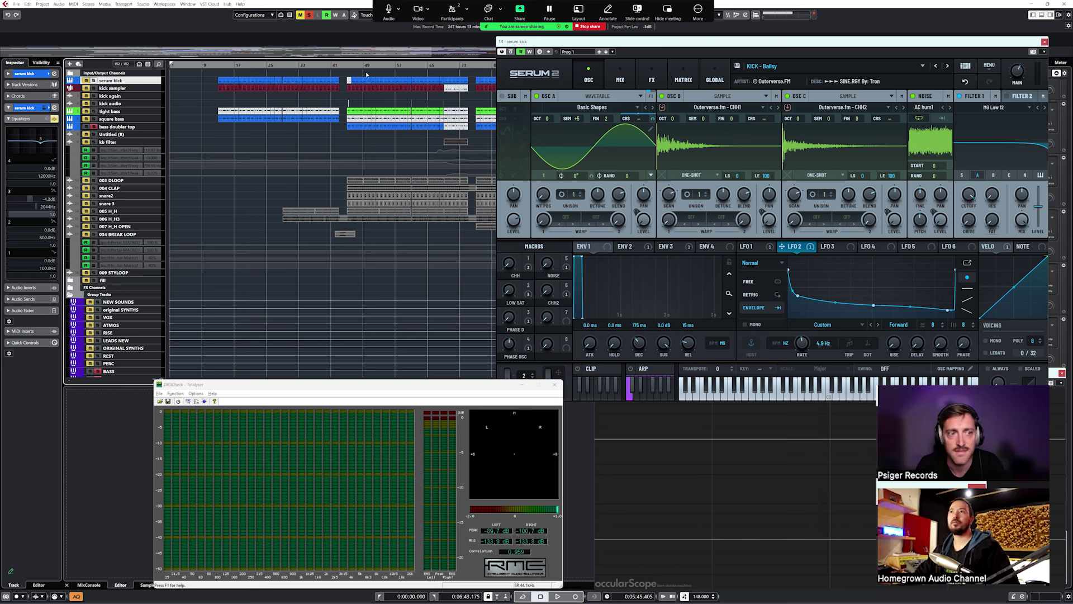
left_click(349, 66)
key("space")
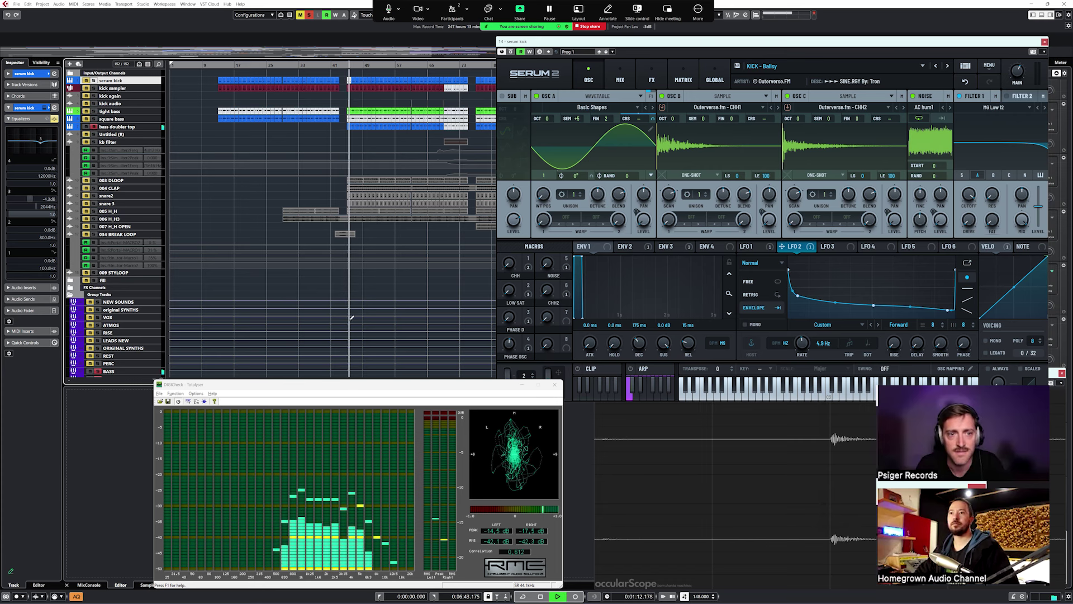
key("space")
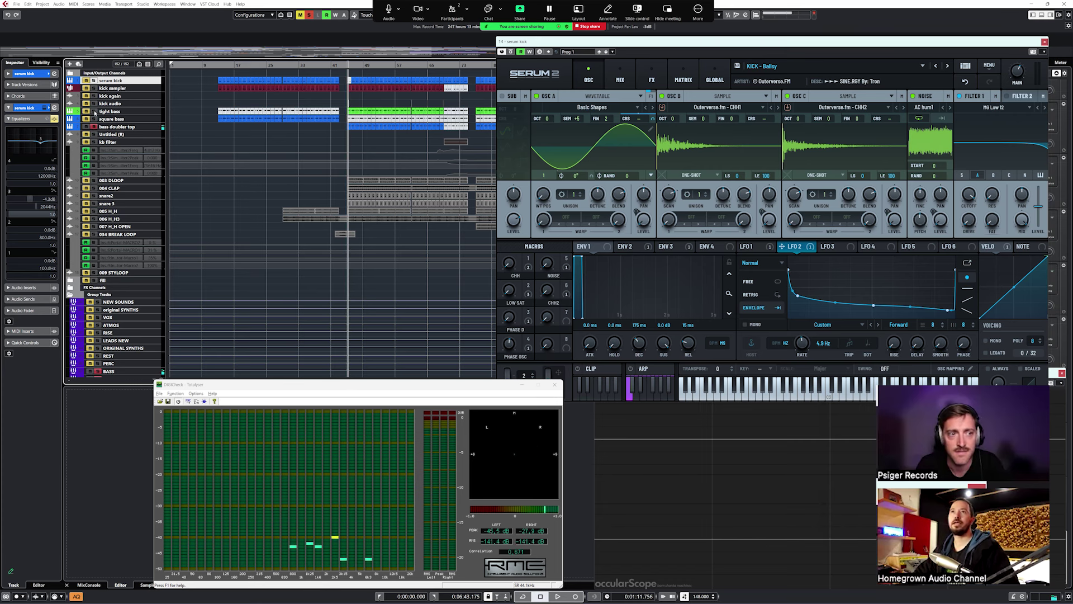
key("space")
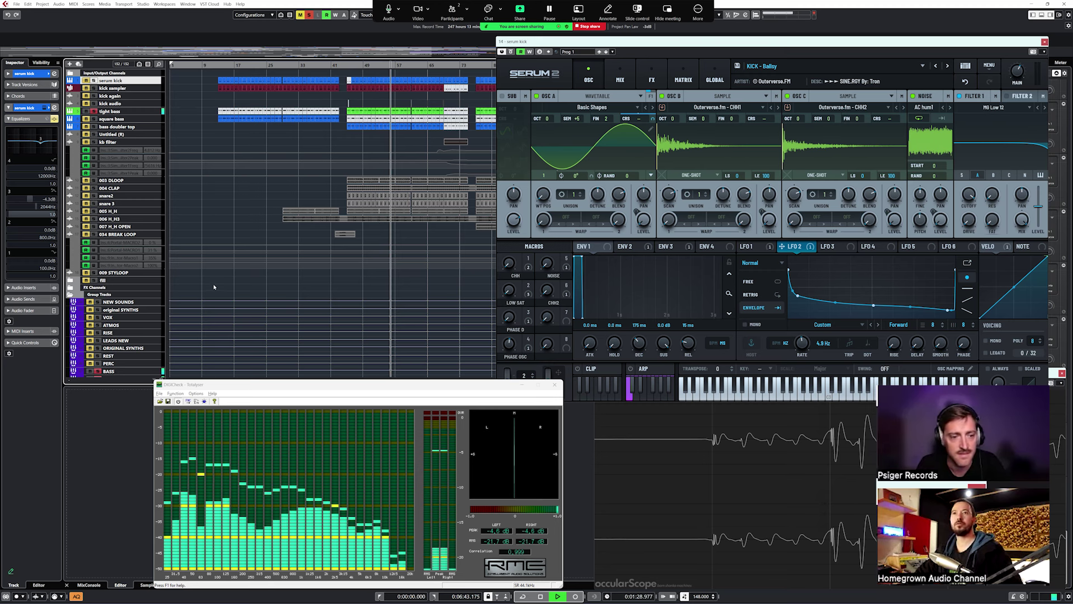
key("space")
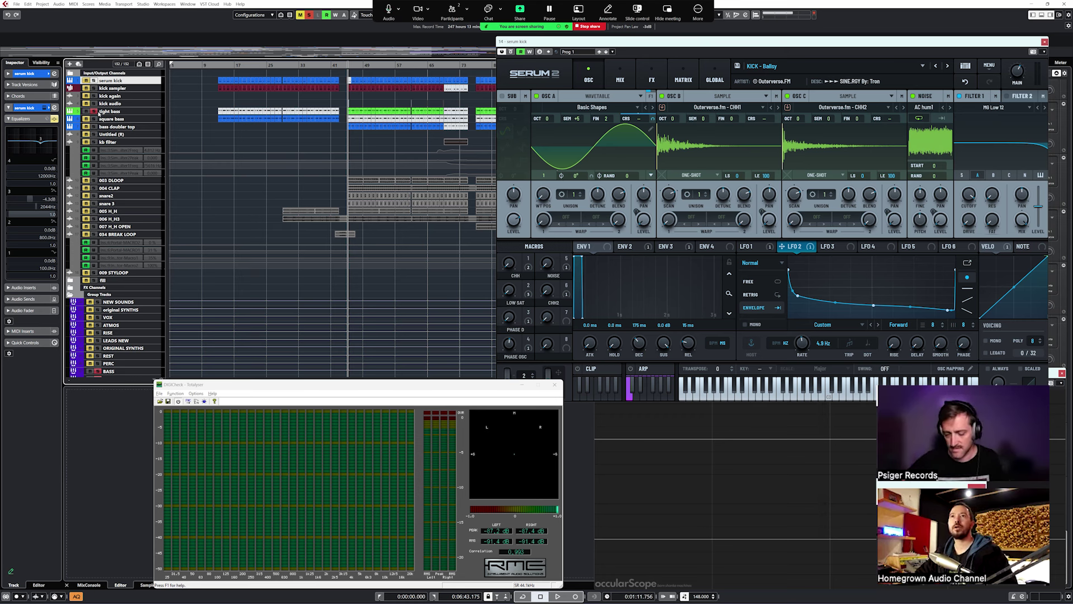
- Solo the KB group track and play the section to hear the kick and bass together
scroll(235, 250, "down", 4)
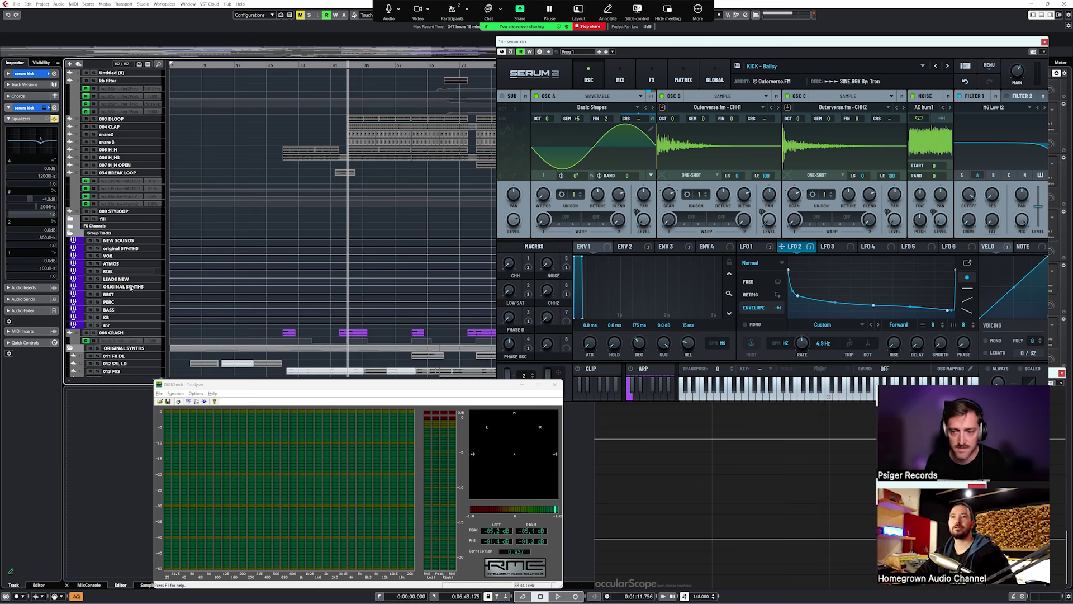
left_click(97, 318)
scroll(136, 308, "up", 4)
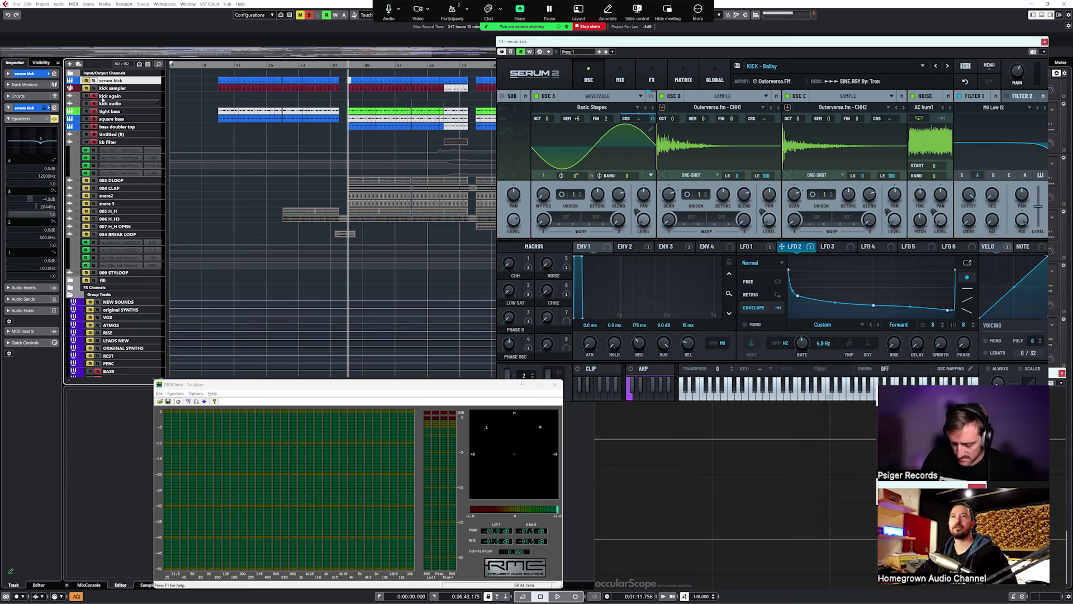
key("space")
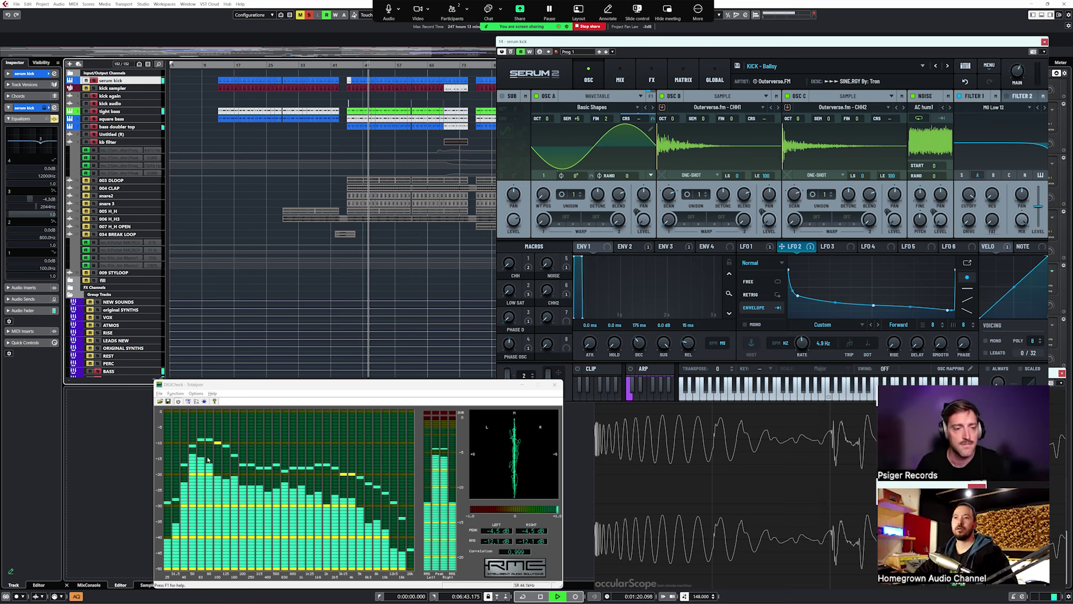
key("space")
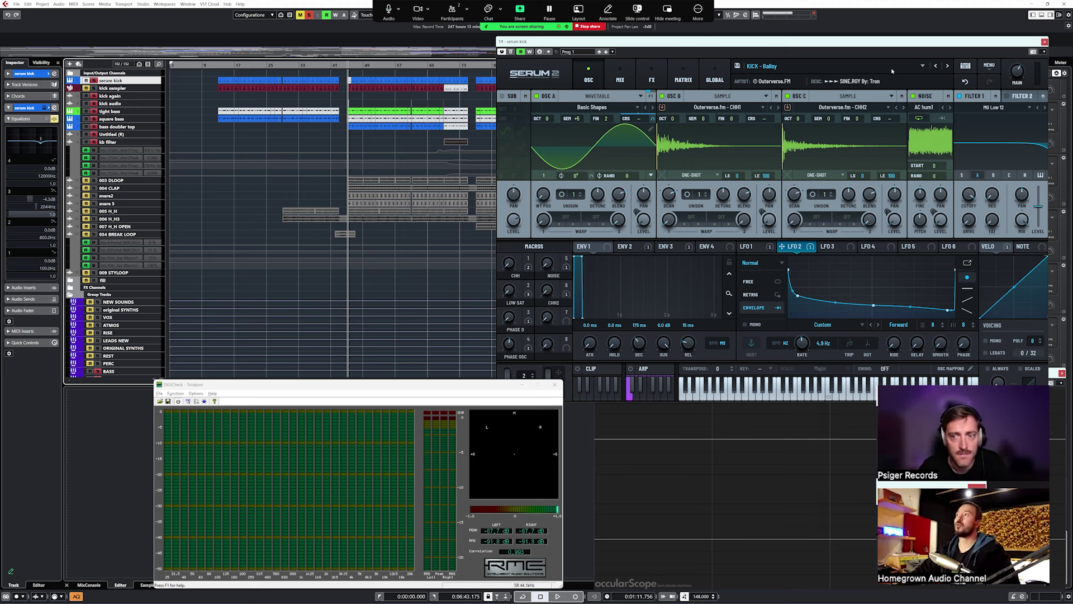
- Audition the ArtKick and Banyan kick presets against the bass, and load the preset KICK - Big Kick Energy v1
key("space")
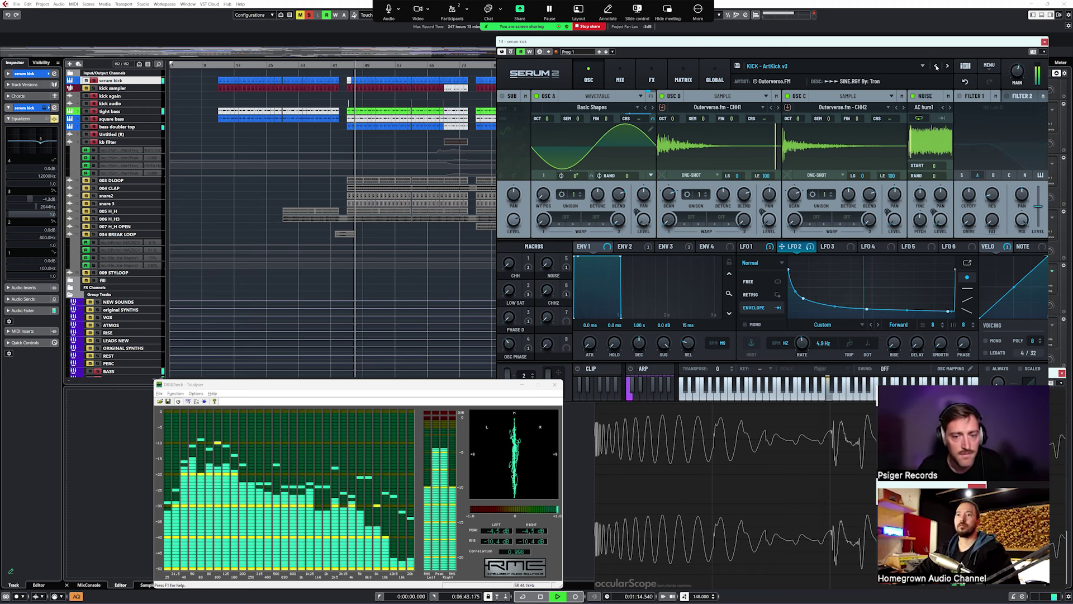
left_click(937, 67)
left_click(937, 67)
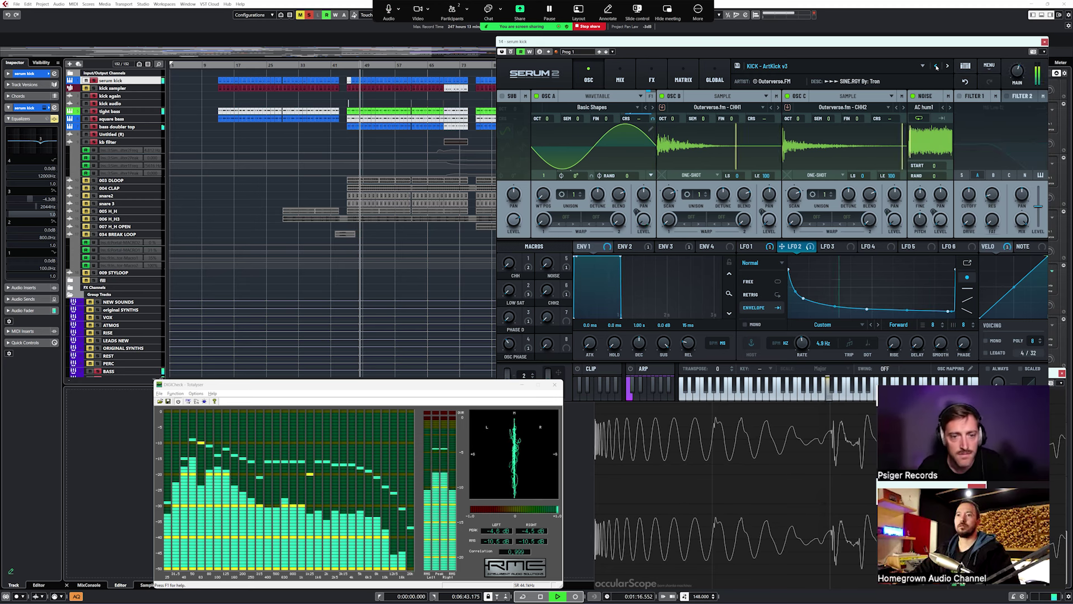
left_click(948, 67)
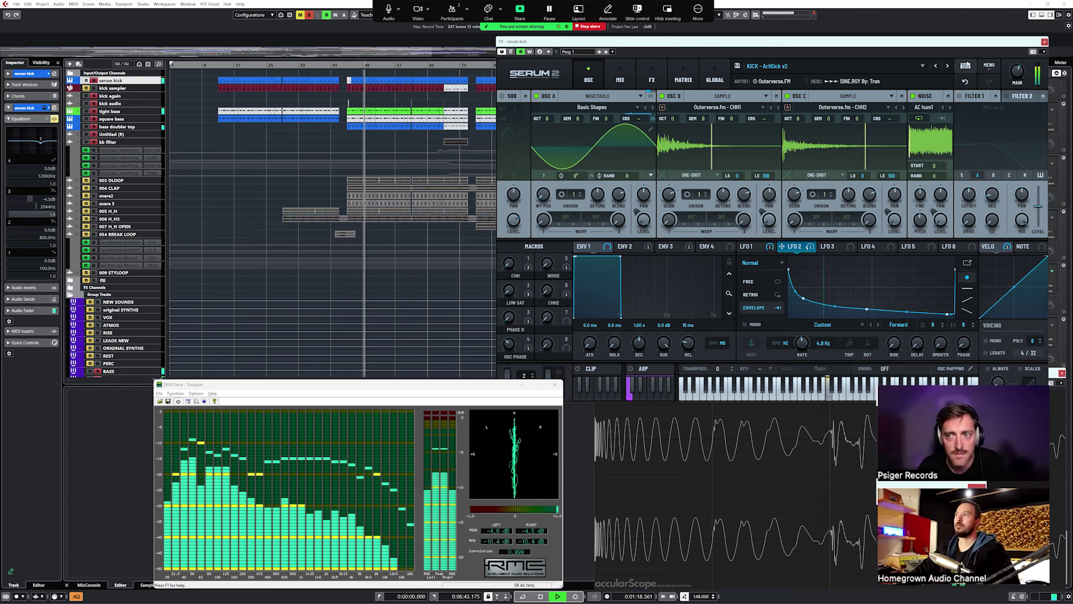
left_click(949, 67)
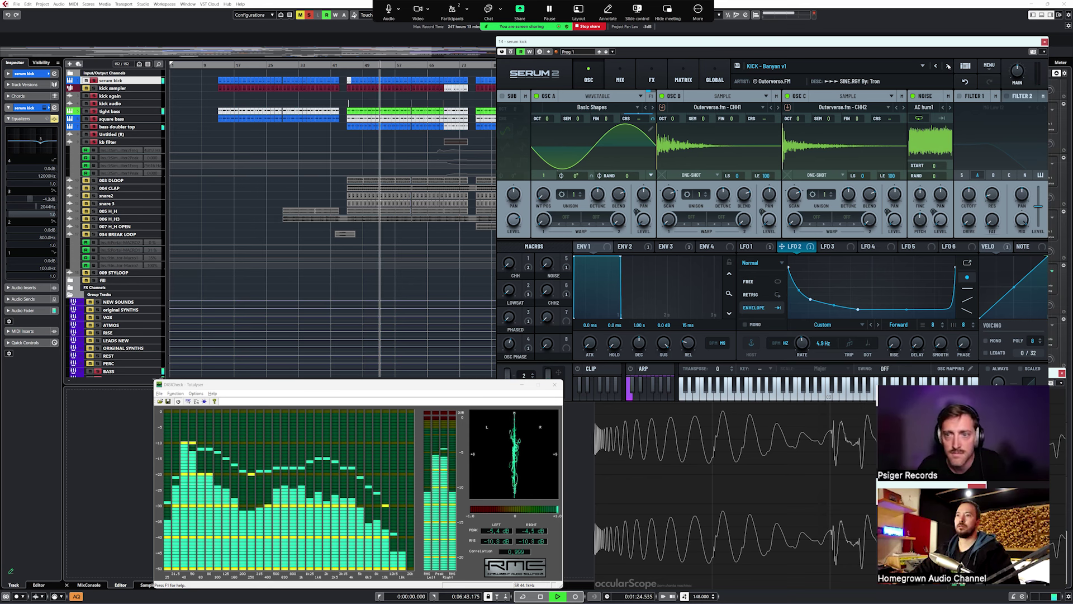
key("space")
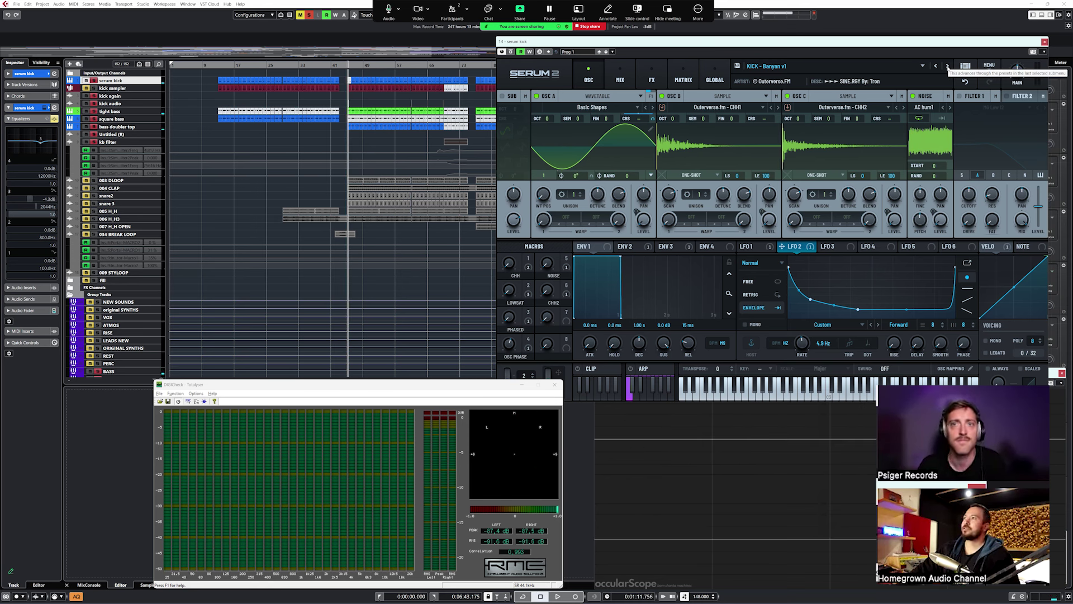
left_click(948, 66)
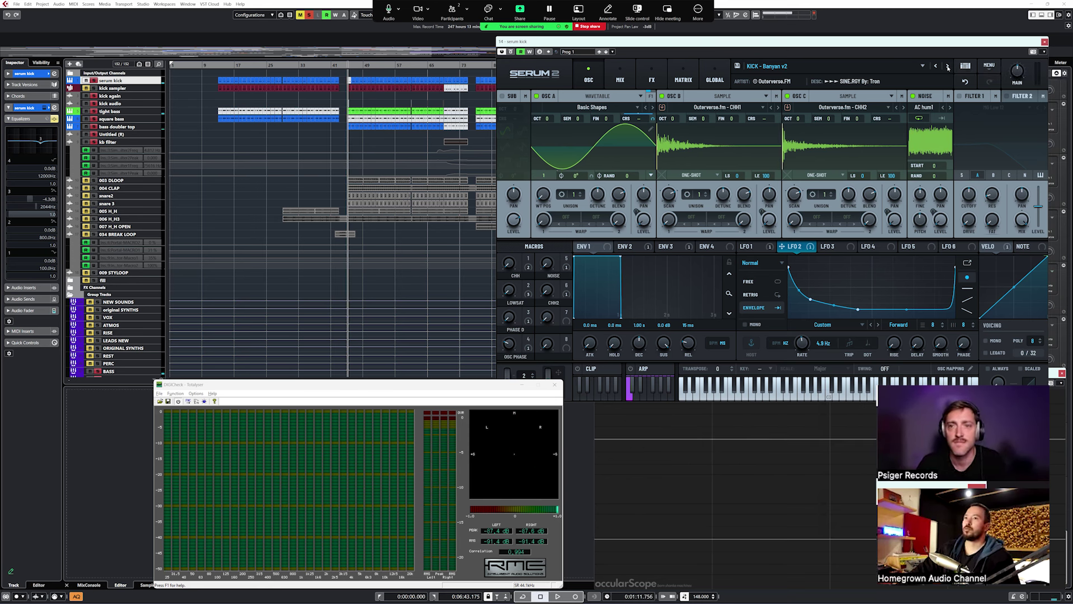
left_click(948, 66)
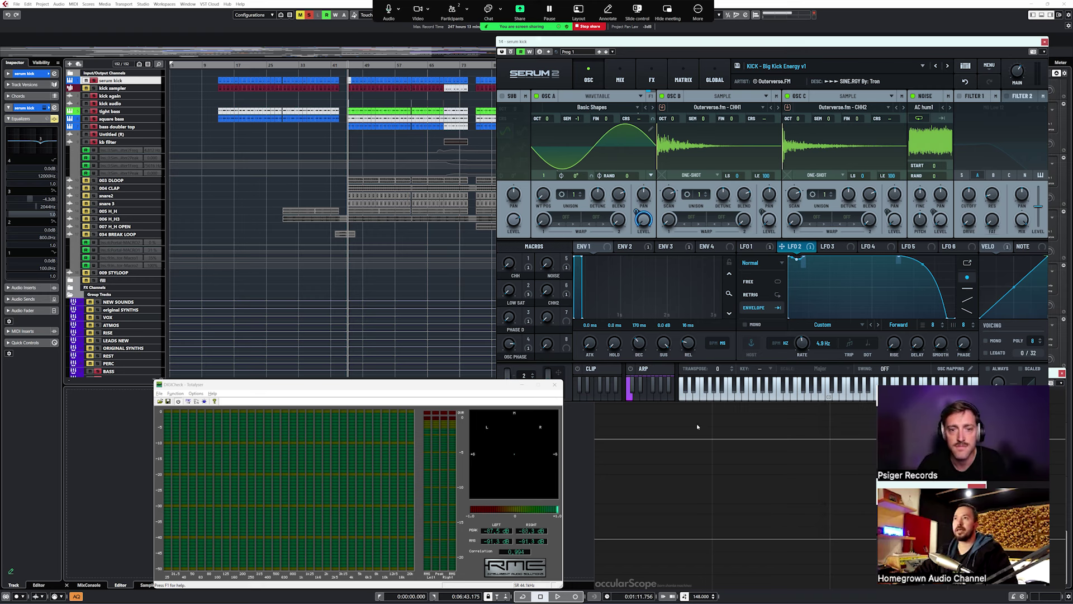
- Play the kick and bass and hold the oscilloscope trace to examine how the kick tail meets the bass waveform
key("space")
left_click(731, 422)
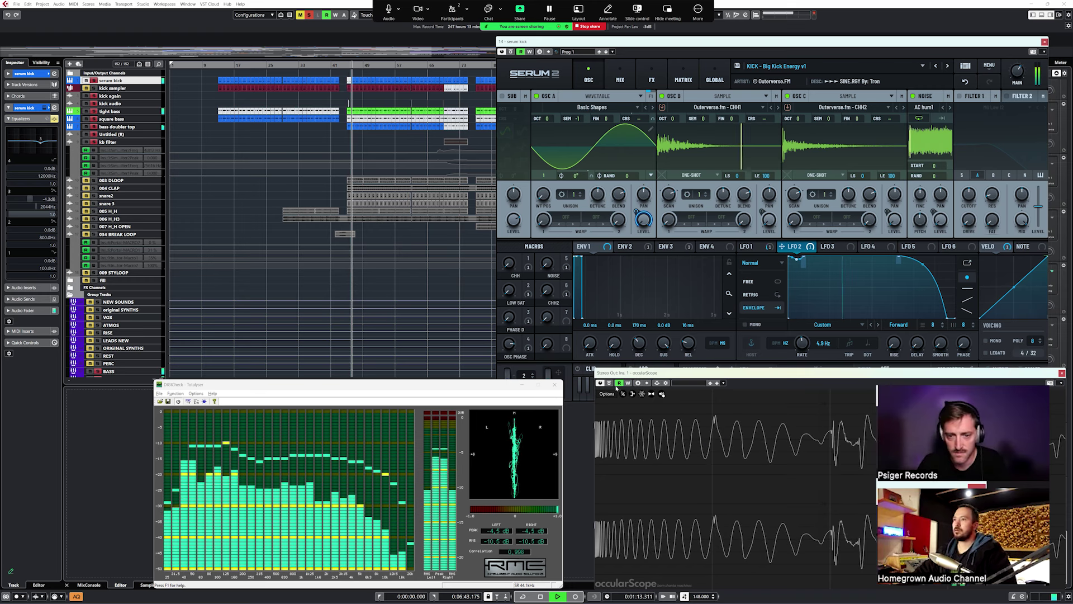
key("space")
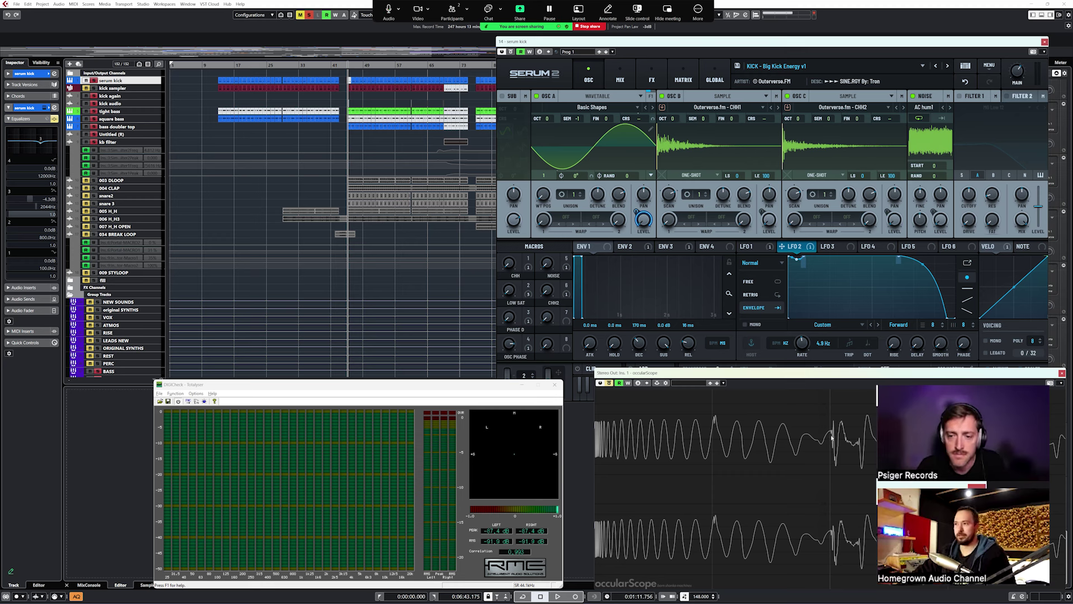
mouse_move(765, 403)
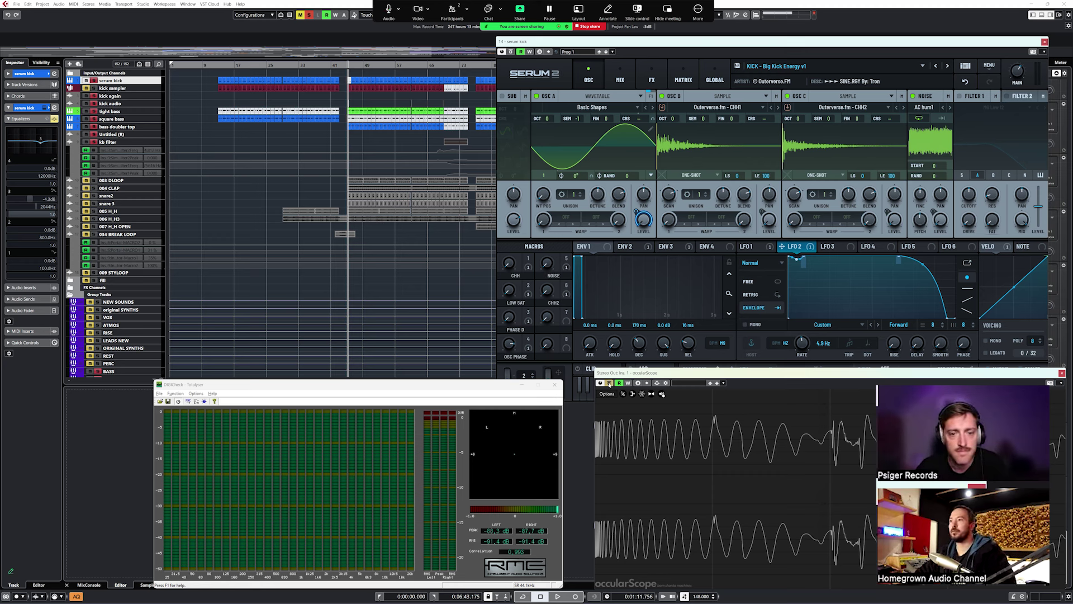
- Adjust the kick preset's OSC PHASE macro while the kick and bass play
key("space")
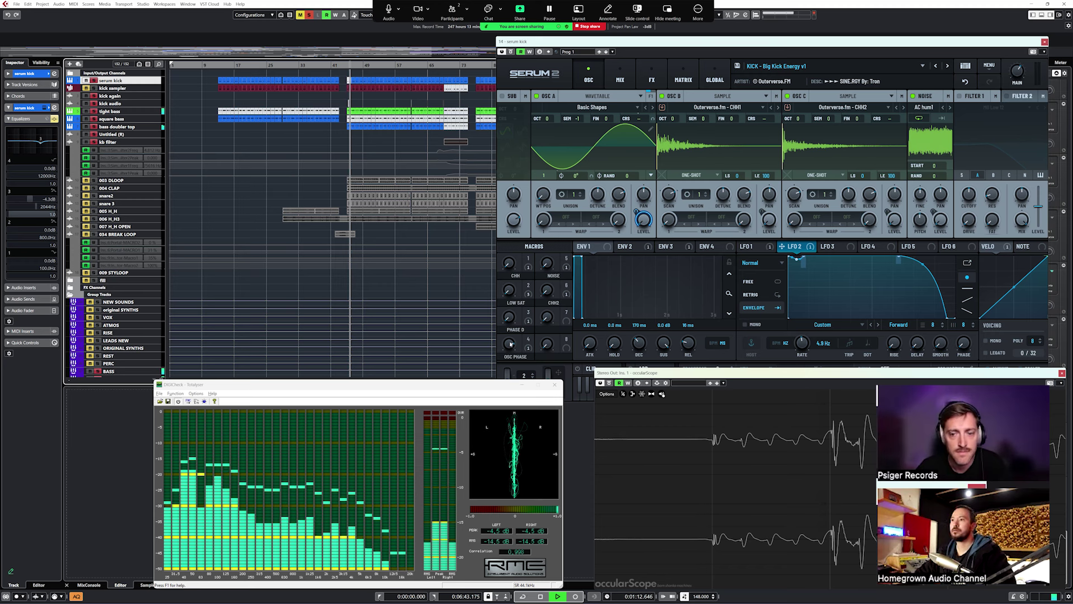
mouse_move(510, 345)
left_mouse_down()
mouse_move(511, 381)
mouse_move(512, 355)
left_mouse_up()
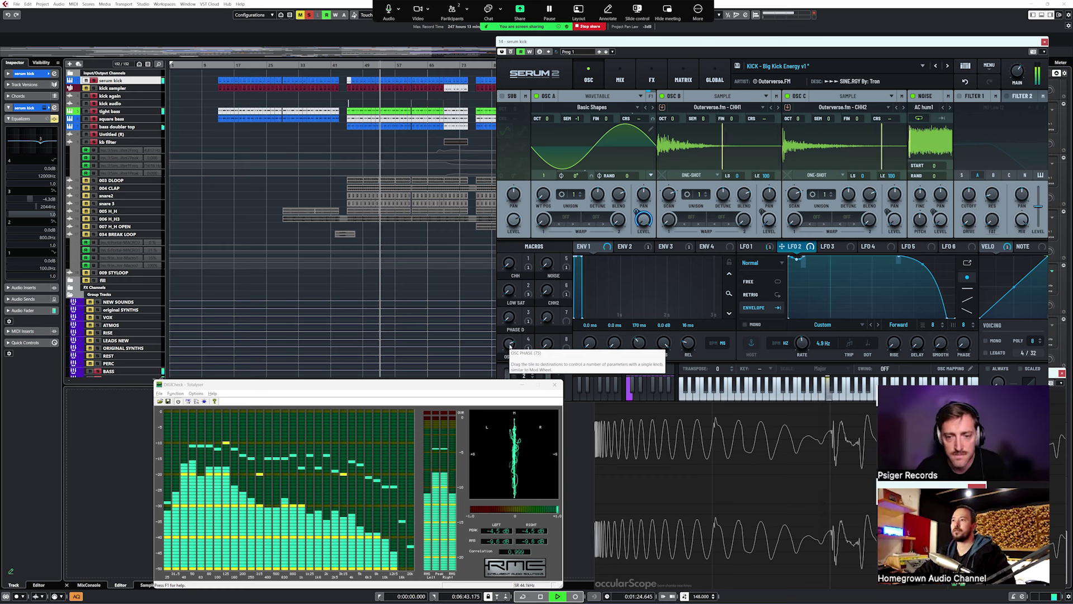
key("space")
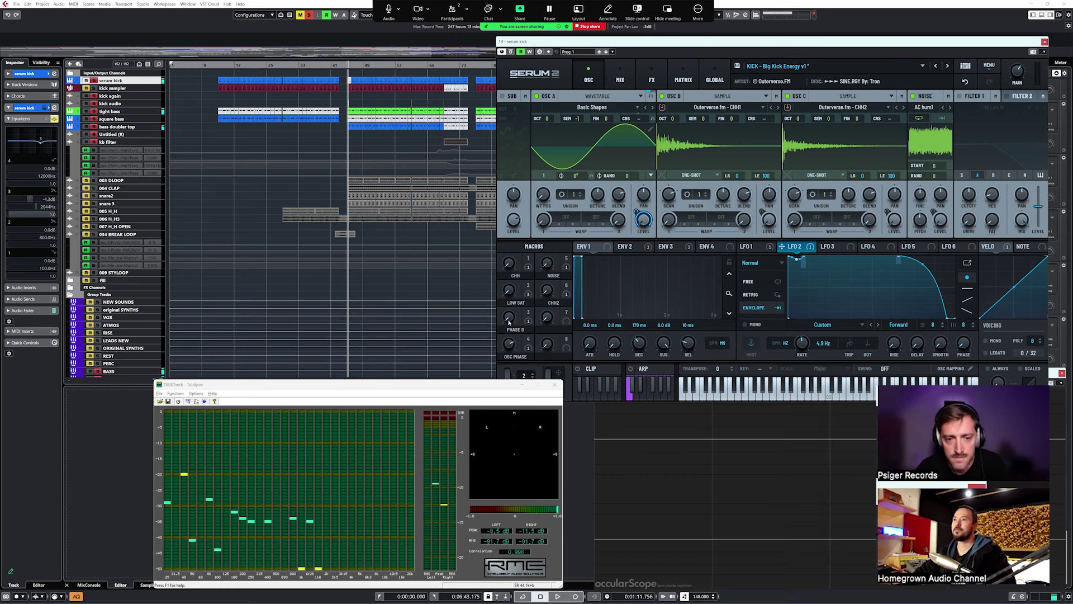
- Raise the kick preset's PHASE D macro to about 55 during playback and replay the section briefly
key("space")
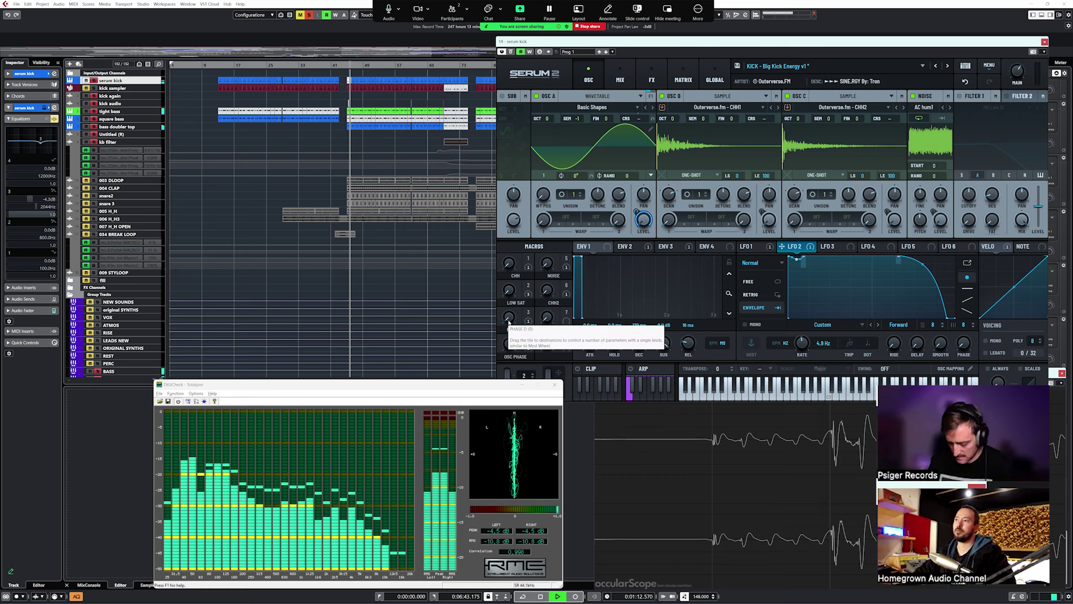
left_click_drag(509, 322, 507, 262)
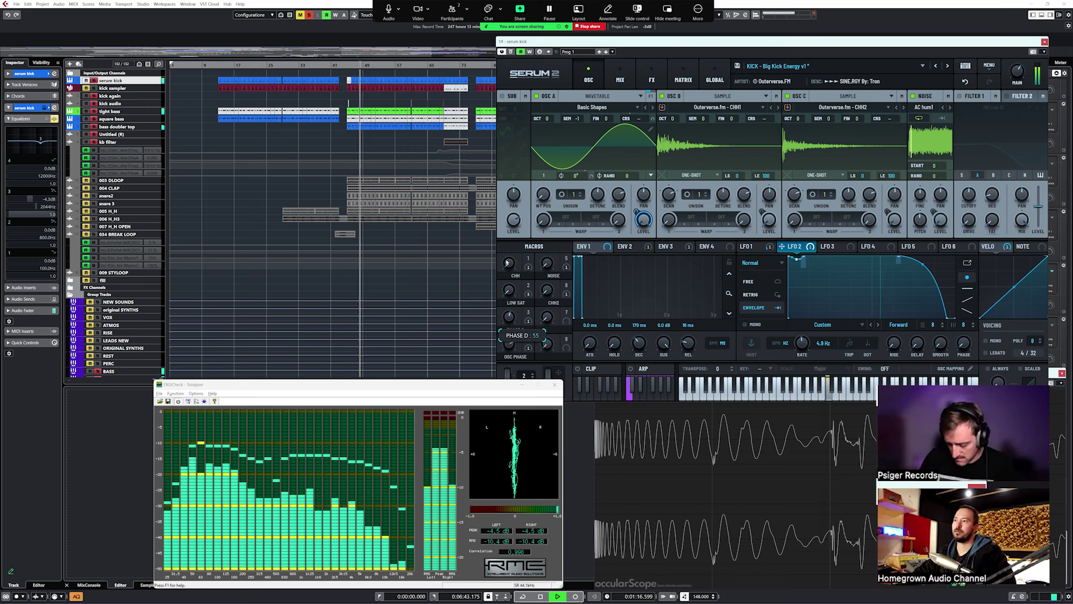
key("space")
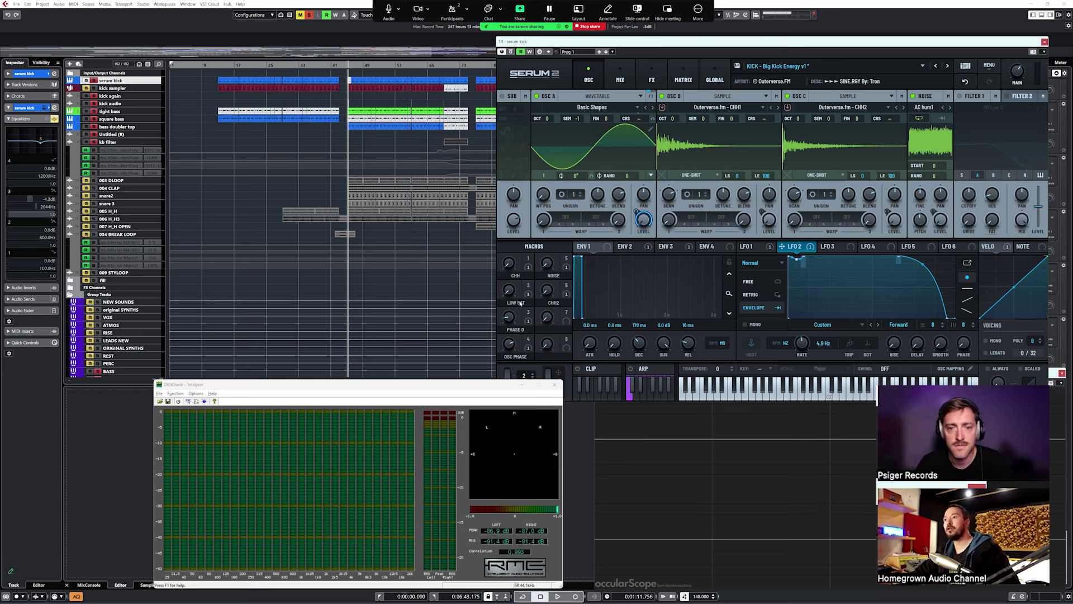
key("space")
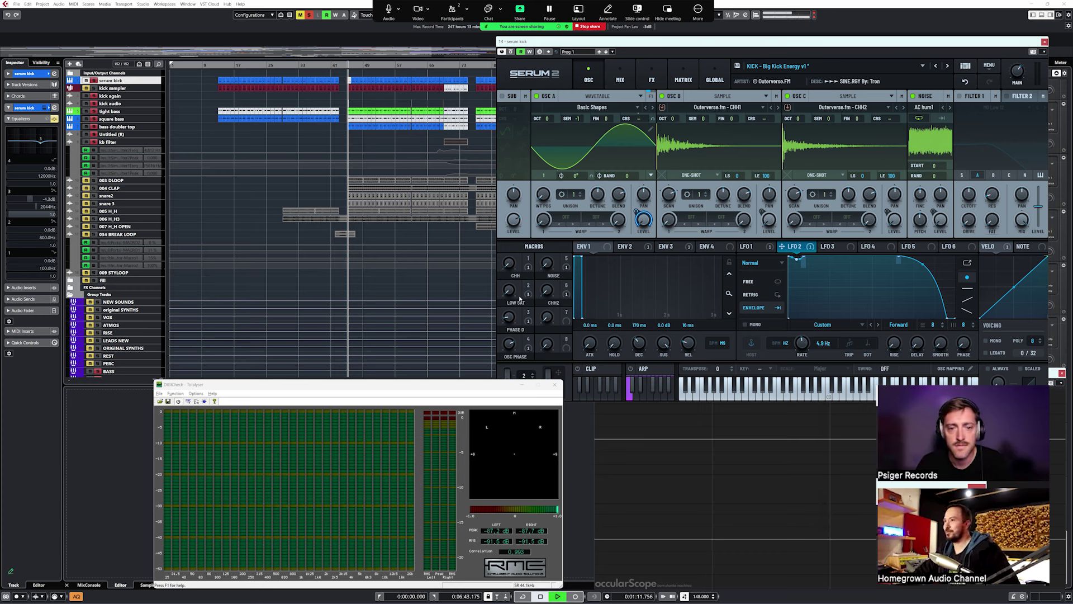
key("space")
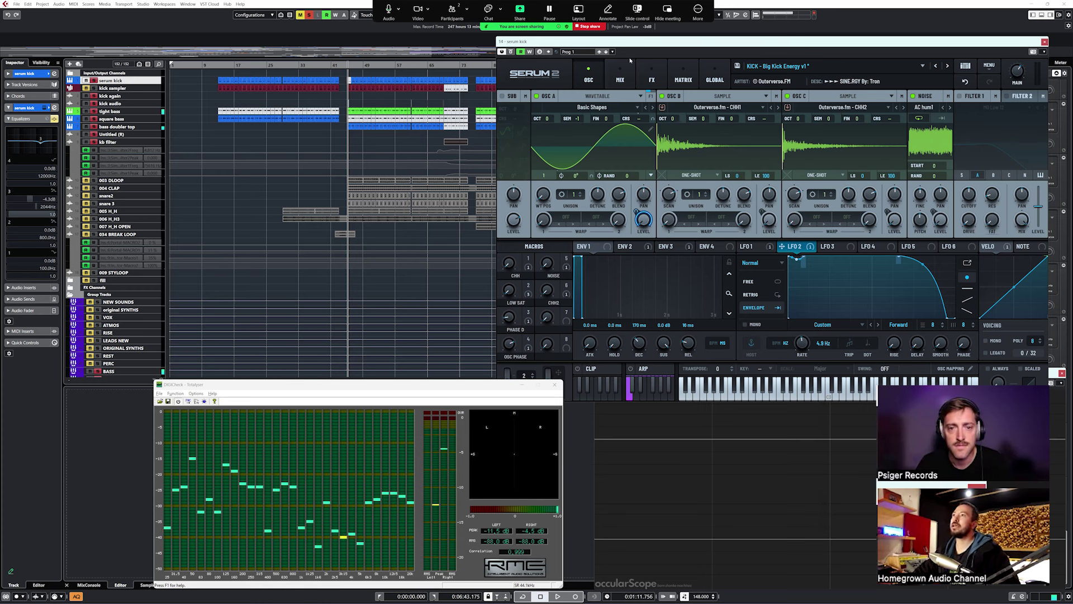
- Show the preset's Bus 1 distortion and try raising the LOW SAT macro to 87 while the kick and bass play
left_click(650, 79)
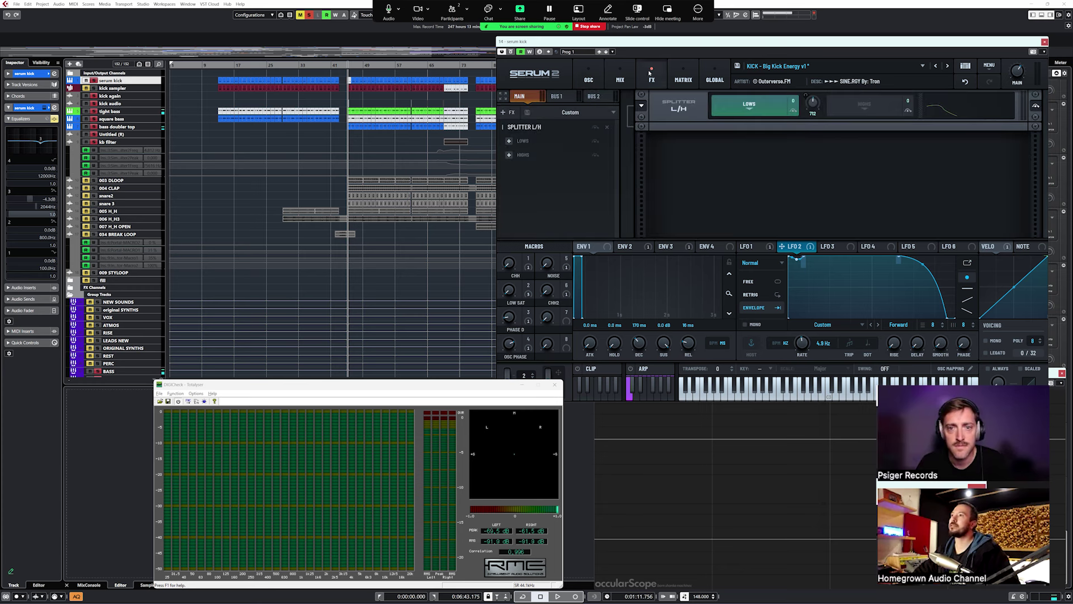
left_click(558, 97)
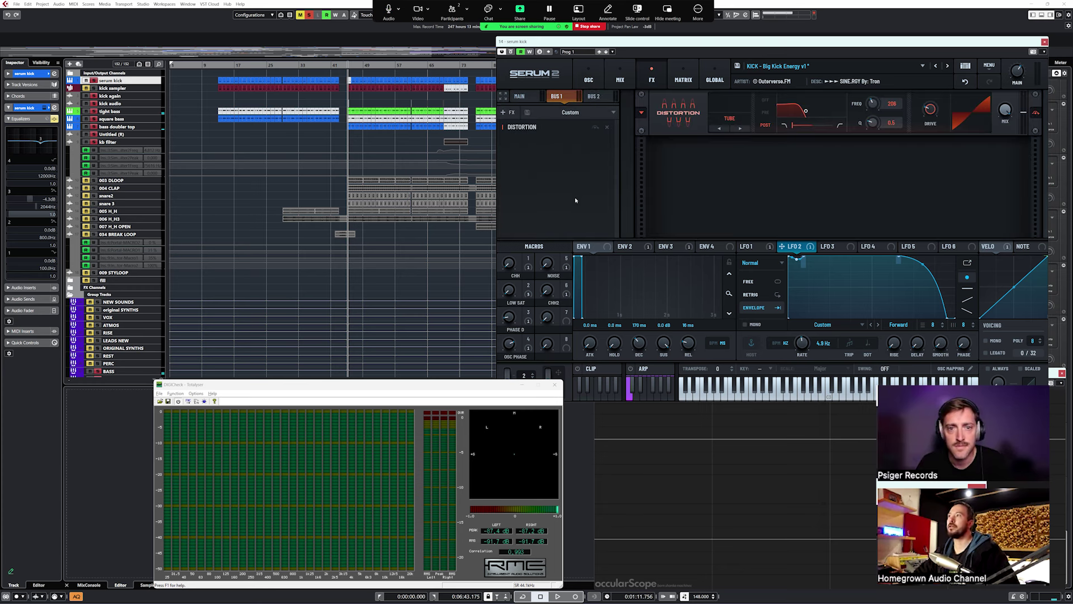
key("space")
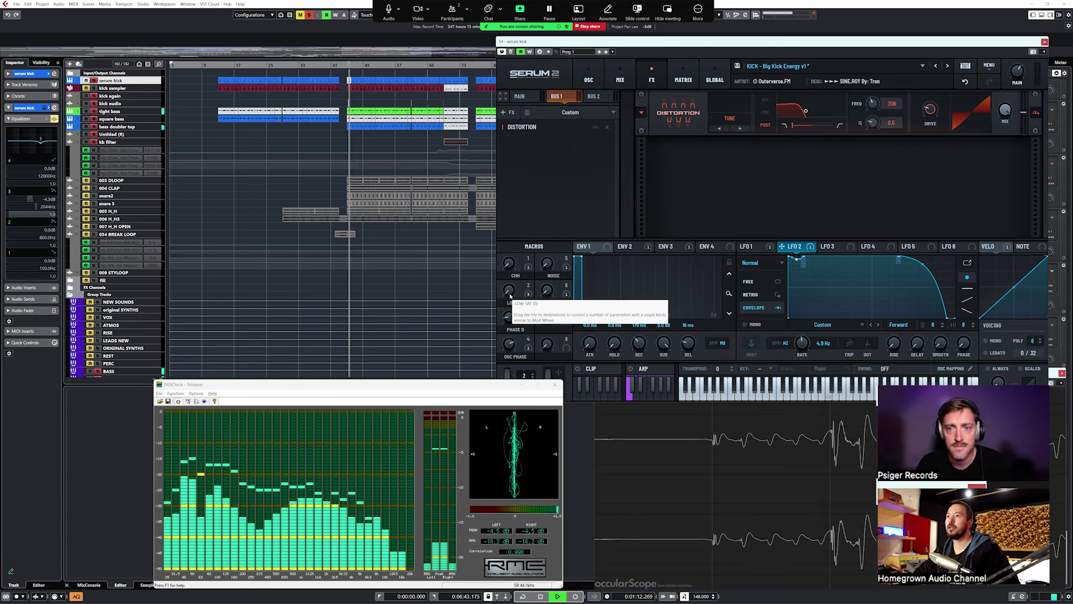
left_click_drag(510, 294, 508, 224)
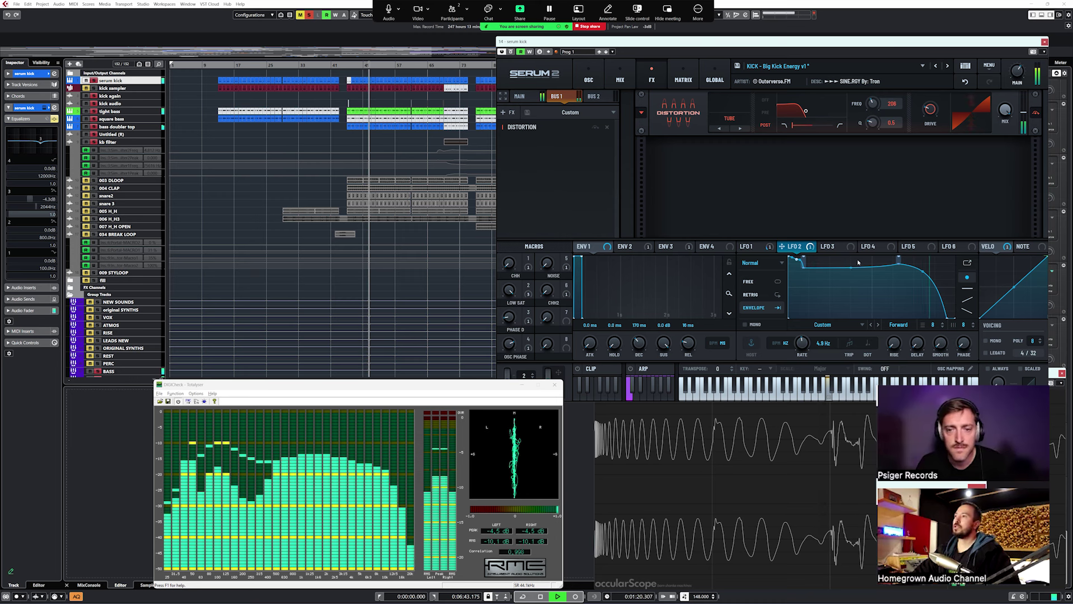
key("space")
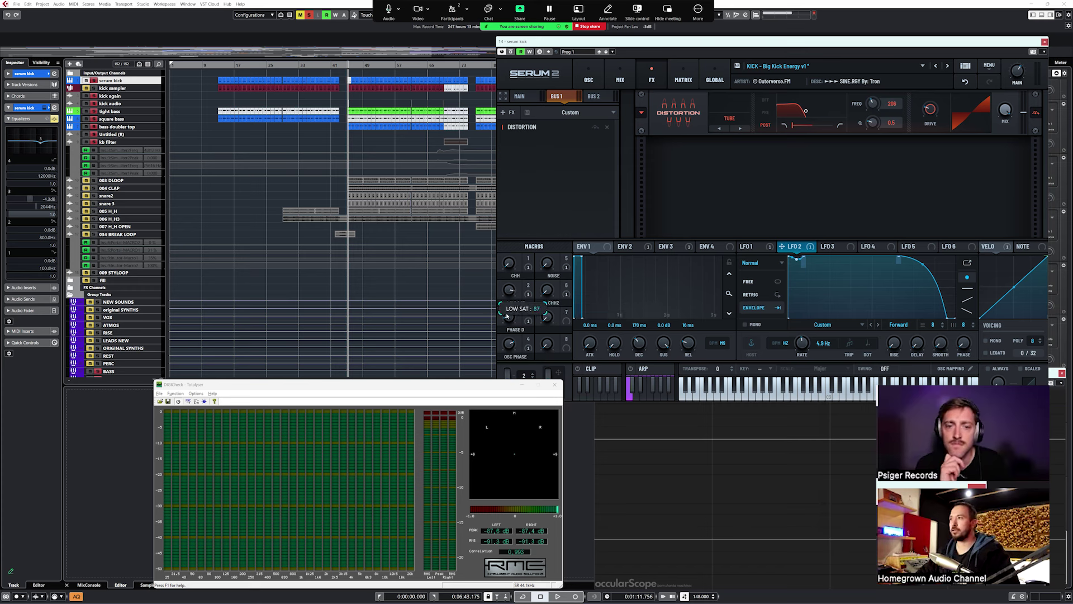
- Replay the kick and bass section for comparison and select the short serum kick clip at the section's start
key("space")
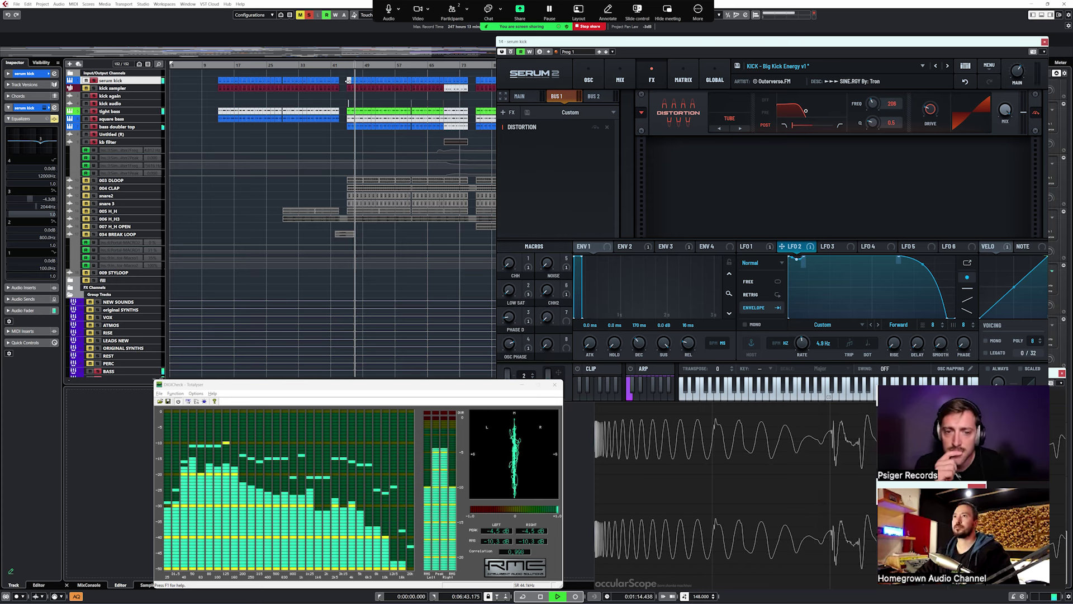
left_click(348, 82)
key("space")
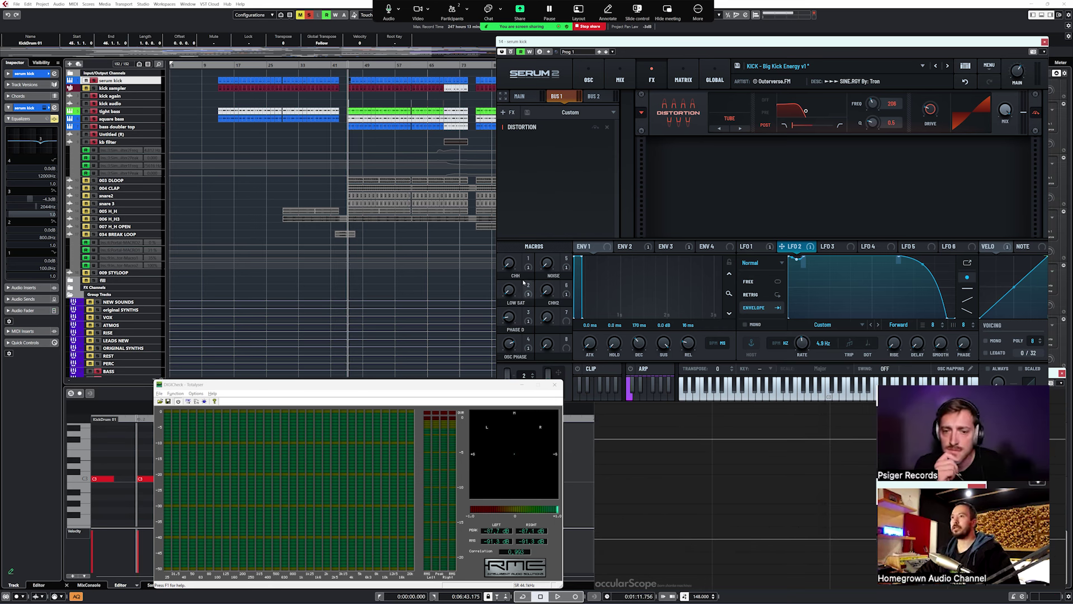
key("space")
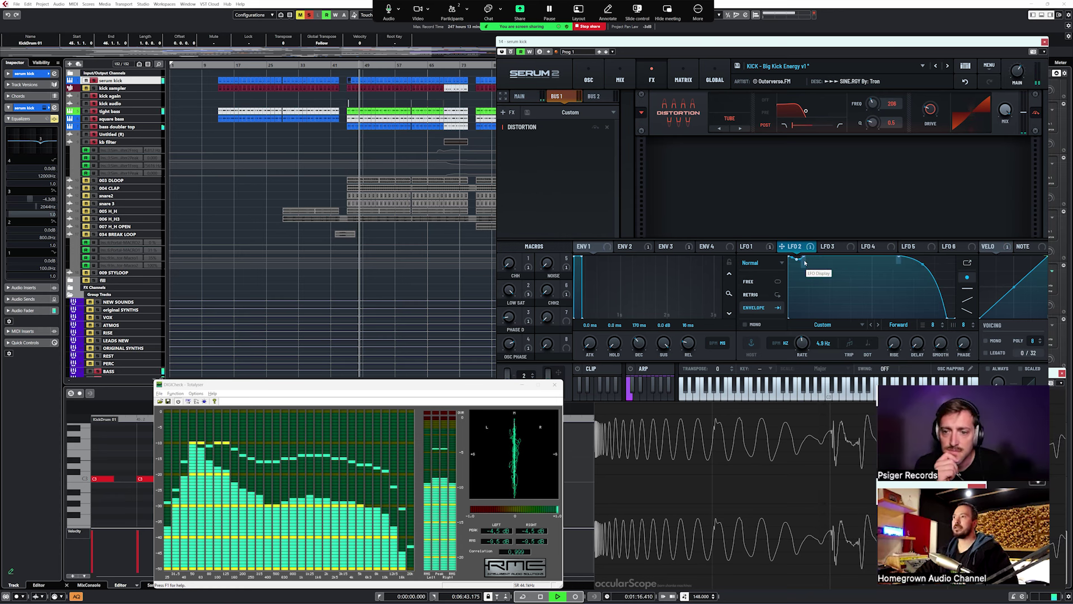
key("space")
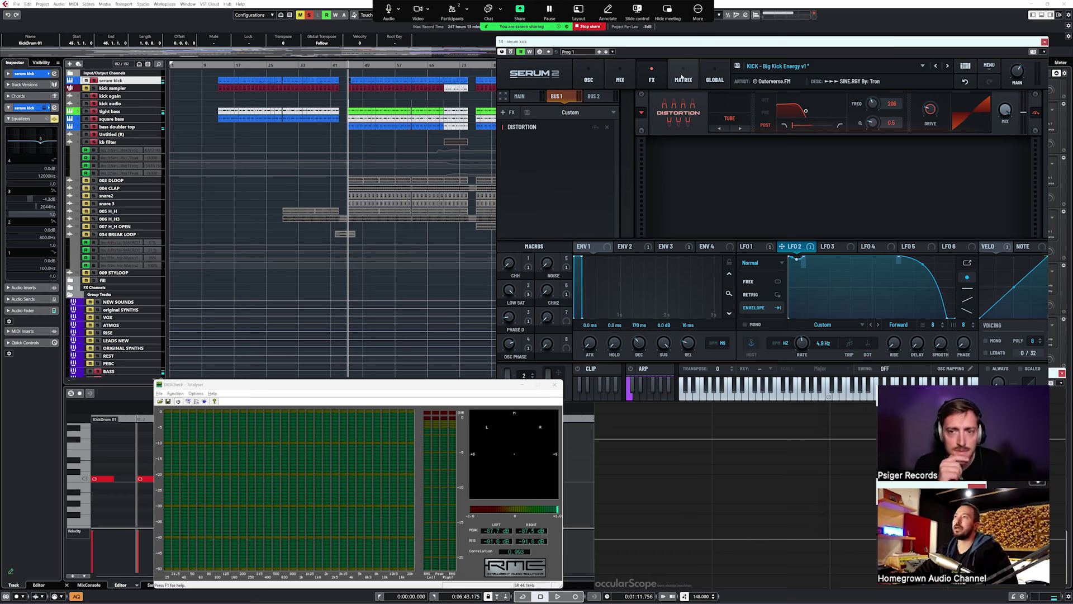
- Adjust the modulation matrix amounts of Macro 2 to LFO Bus 1 and LFO Bus 2 while the kick and bass play
left_click(694, 81)
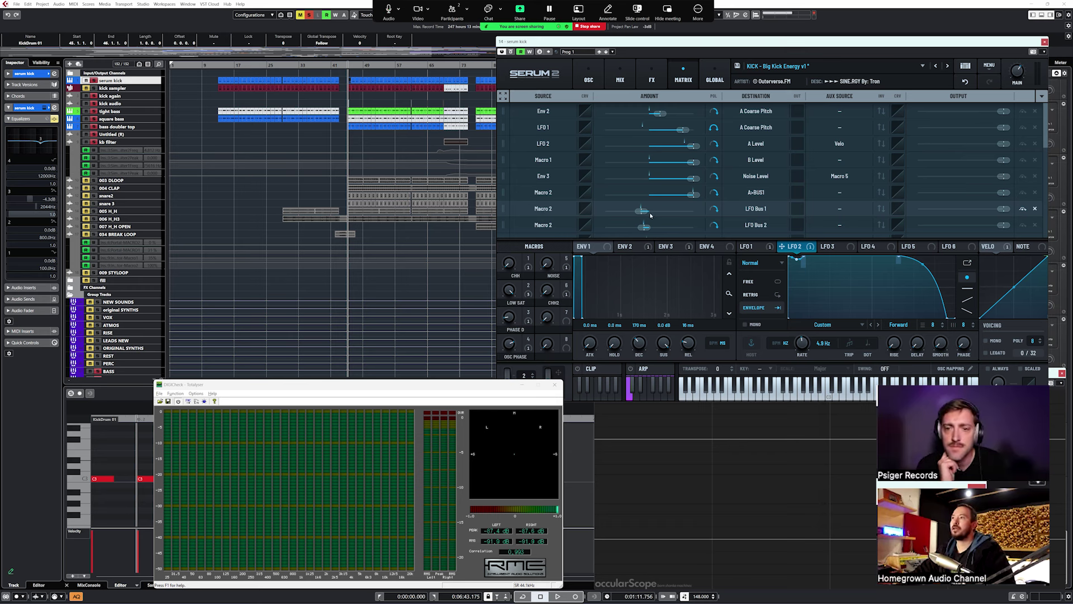
key("space")
left_click_drag(643, 213, 645, 228)
key("space")
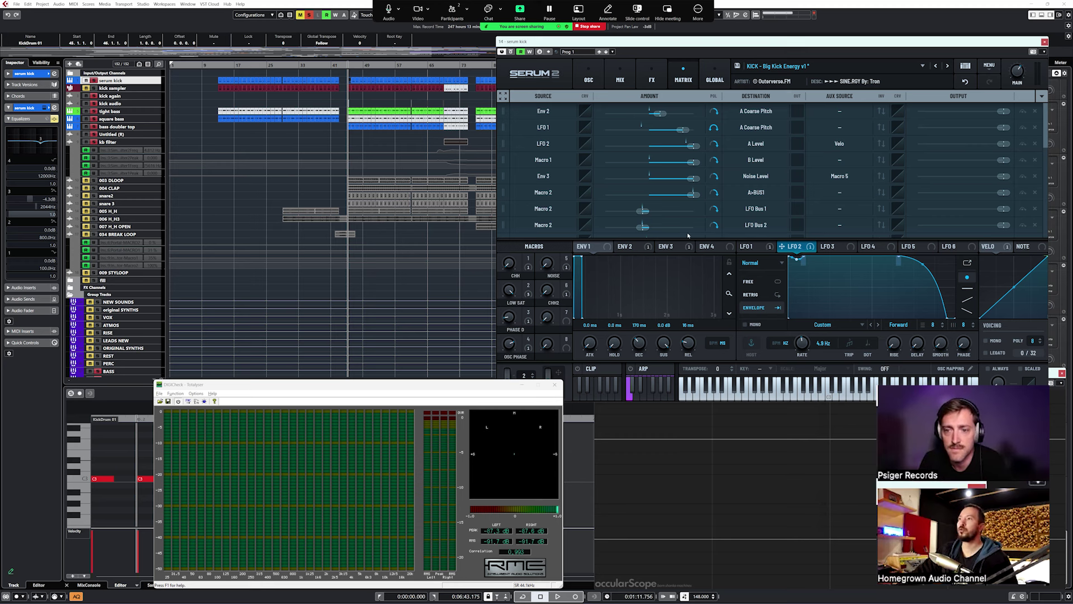
mouse_move(644, 211)
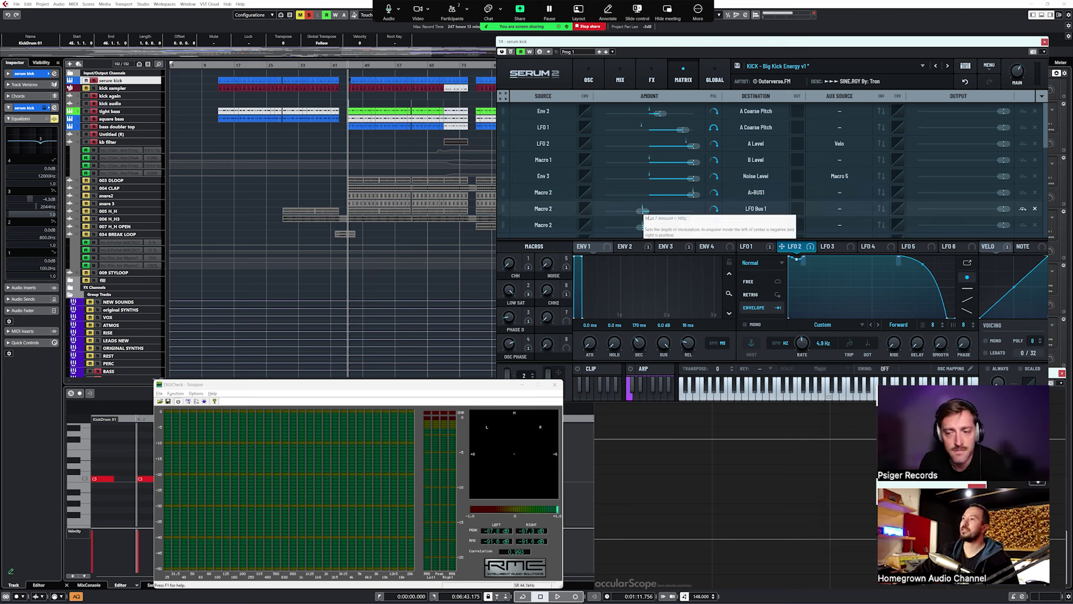
- Examine the oscillator settings together with the kick's LFO 1 curve and ENV 2 envelope
left_click(590, 77)
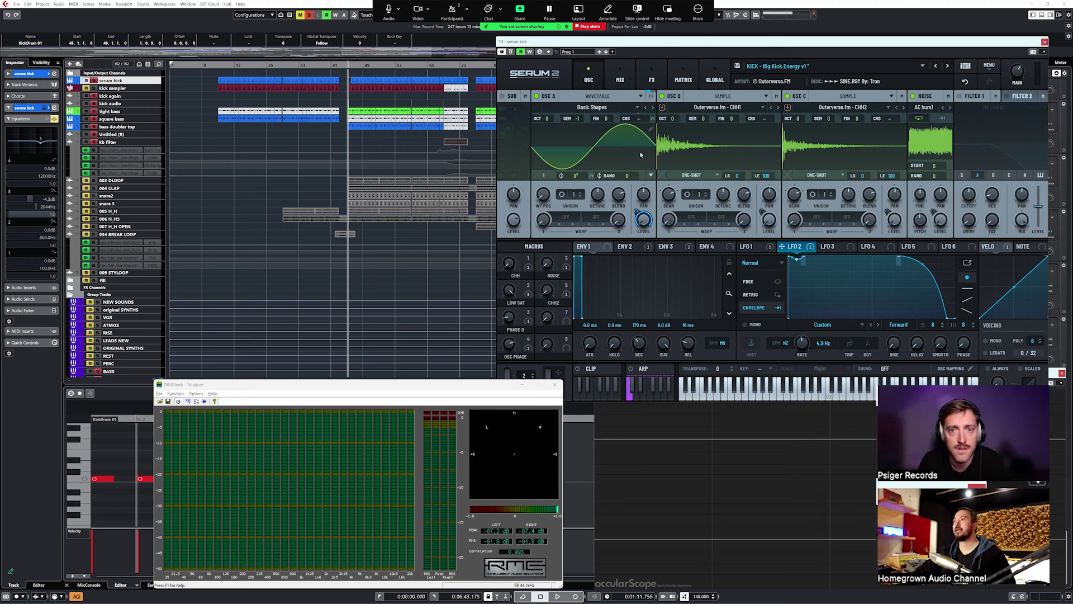
left_click(753, 247)
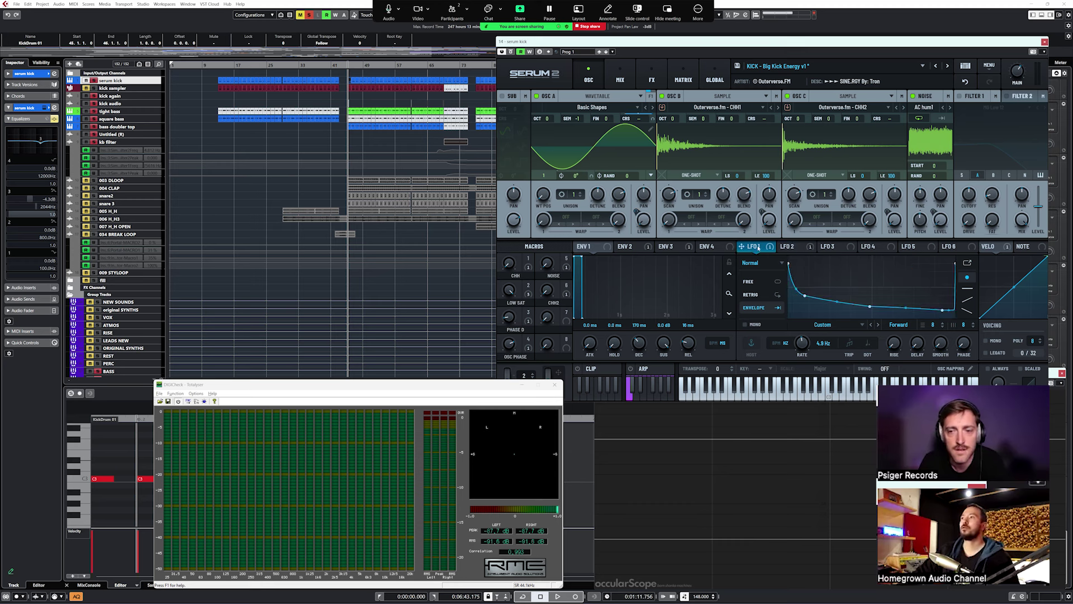
left_click(633, 248)
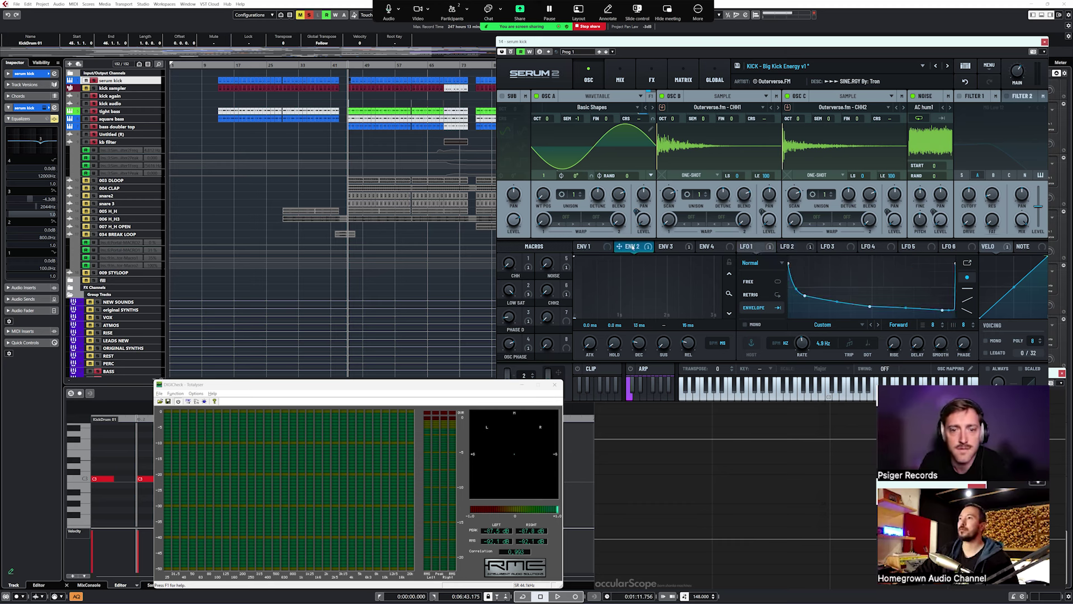
left_click(755, 248)
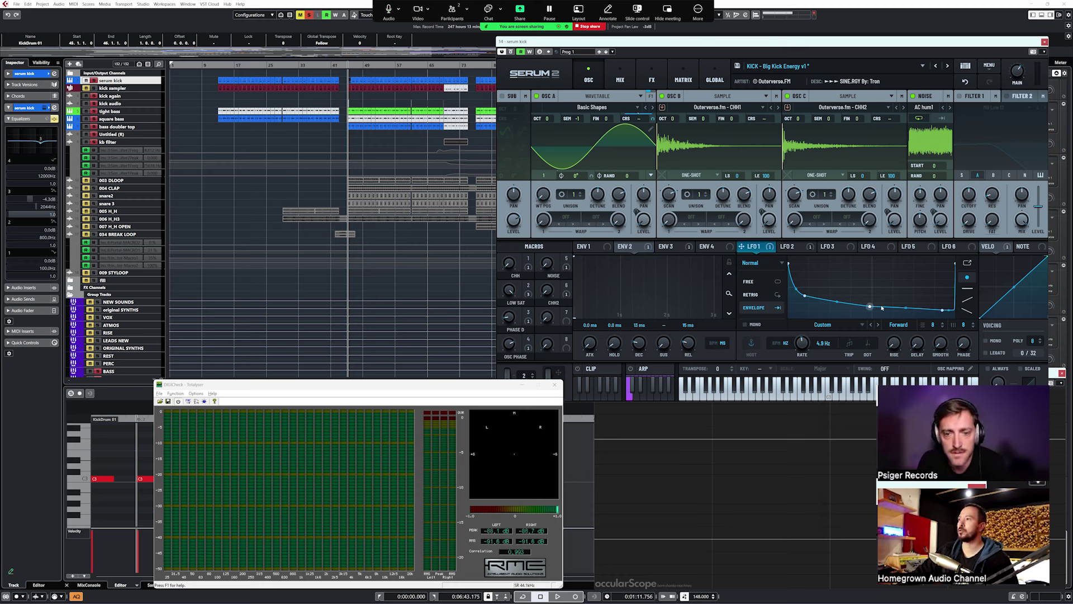
- Try longer ENV 2 decay times of up to 57 ms during playback, and return the decay to 13 ms
left_click(632, 249)
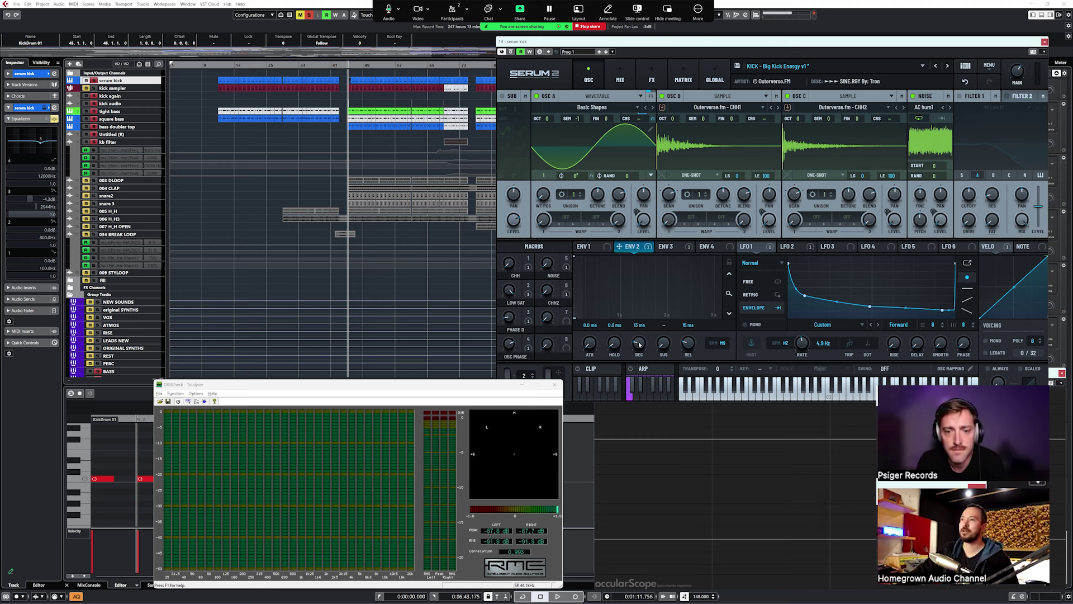
left_click(728, 296)
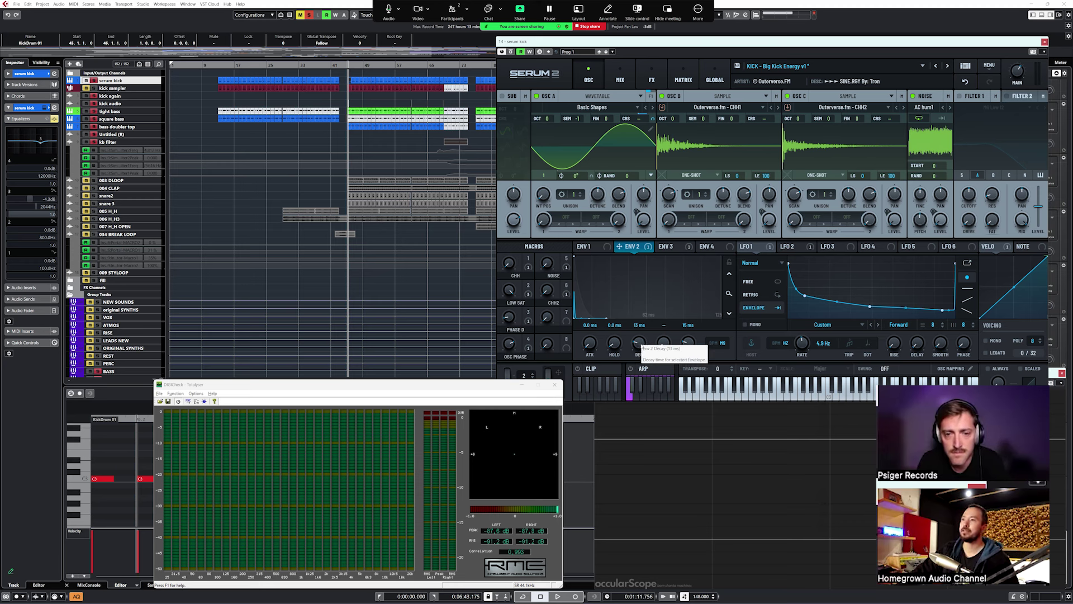
scroll(642, 342, "up", 5)
key("space")
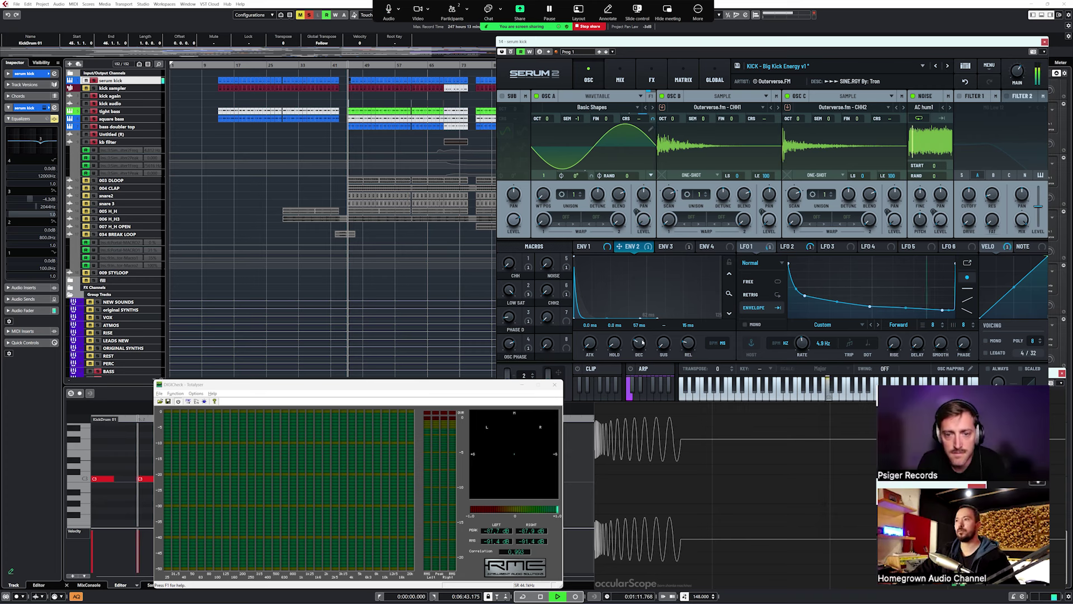
scroll(642, 344, "down", 3)
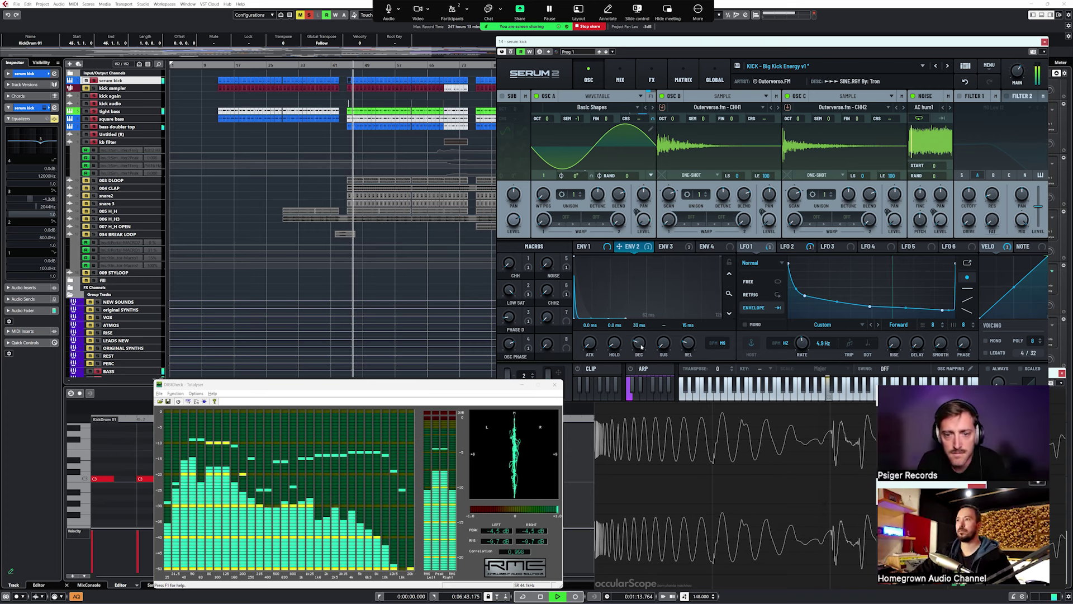
scroll(642, 347, "down", 1)
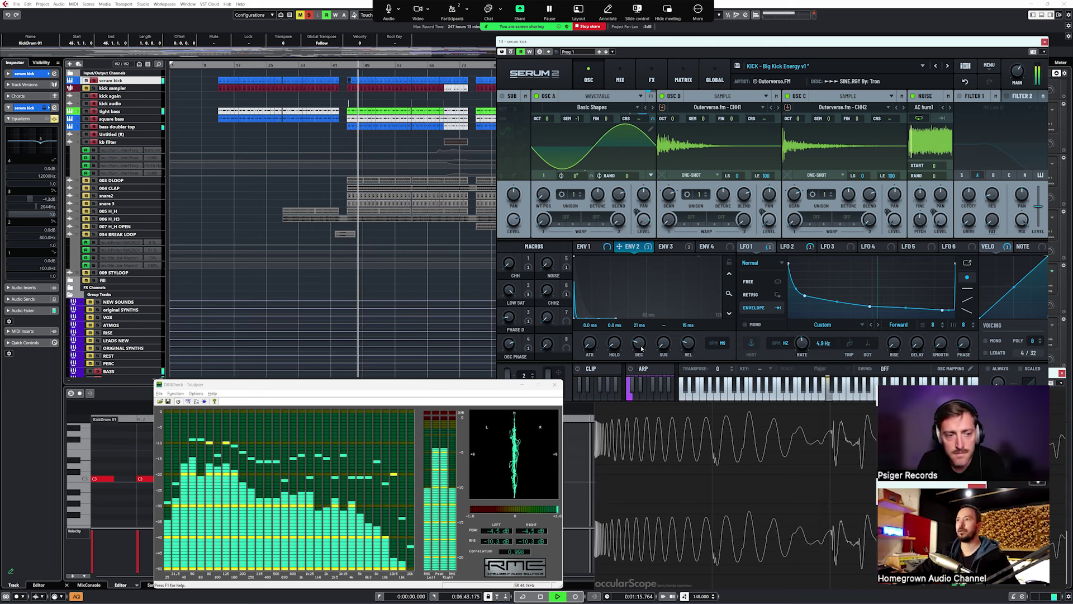
scroll(642, 347, "down", 1)
key("space")
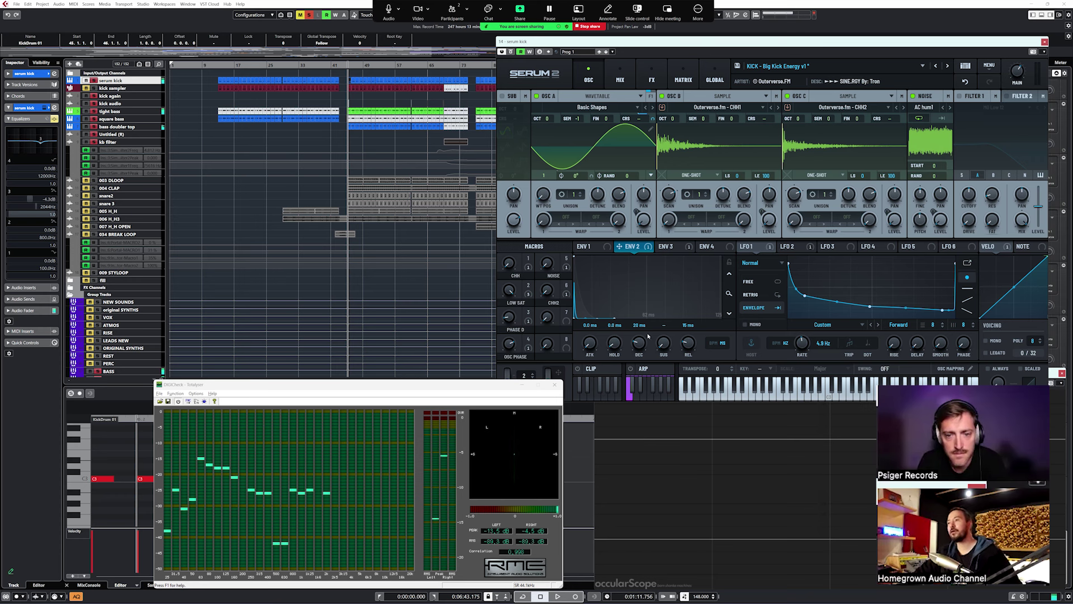
scroll(639, 345, "down", 1)
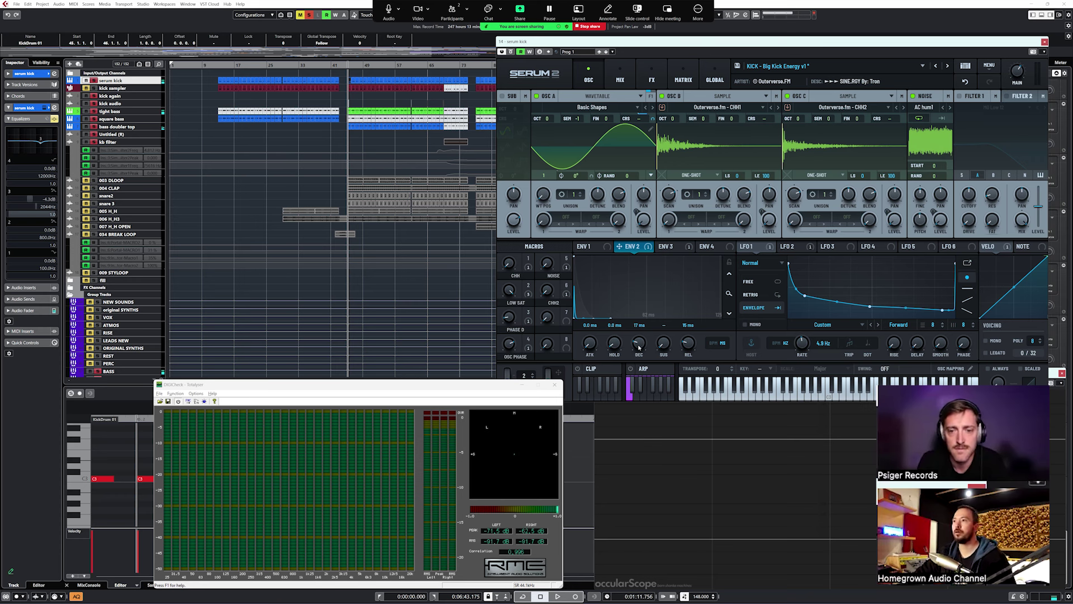
scroll(639, 348, "down", 1)
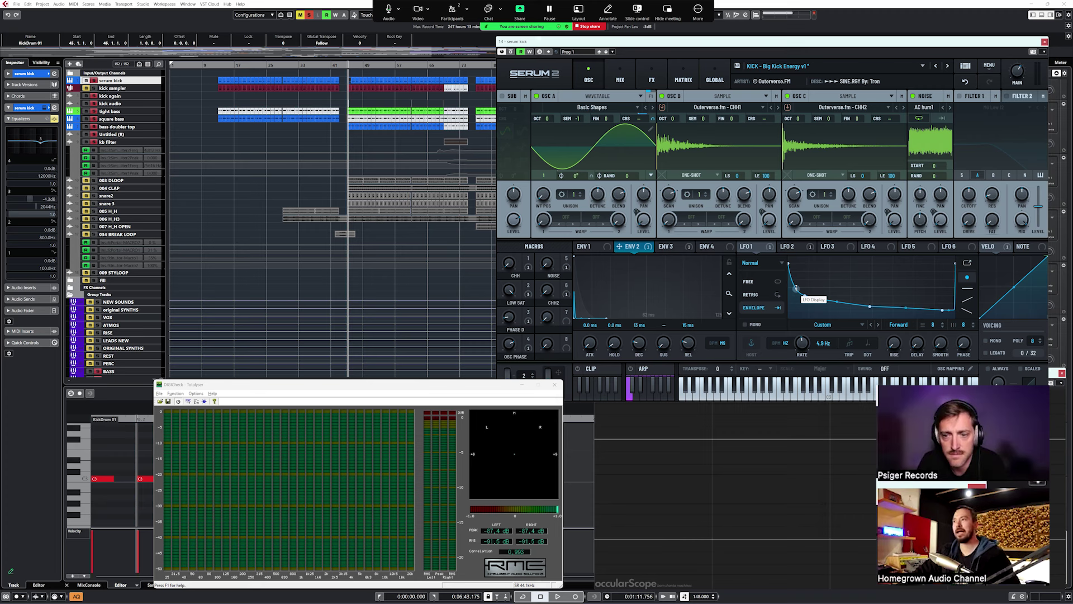
- Try bending LFO 1's middle curve segment up and back down while auditioning the kick with the bass
key("space")
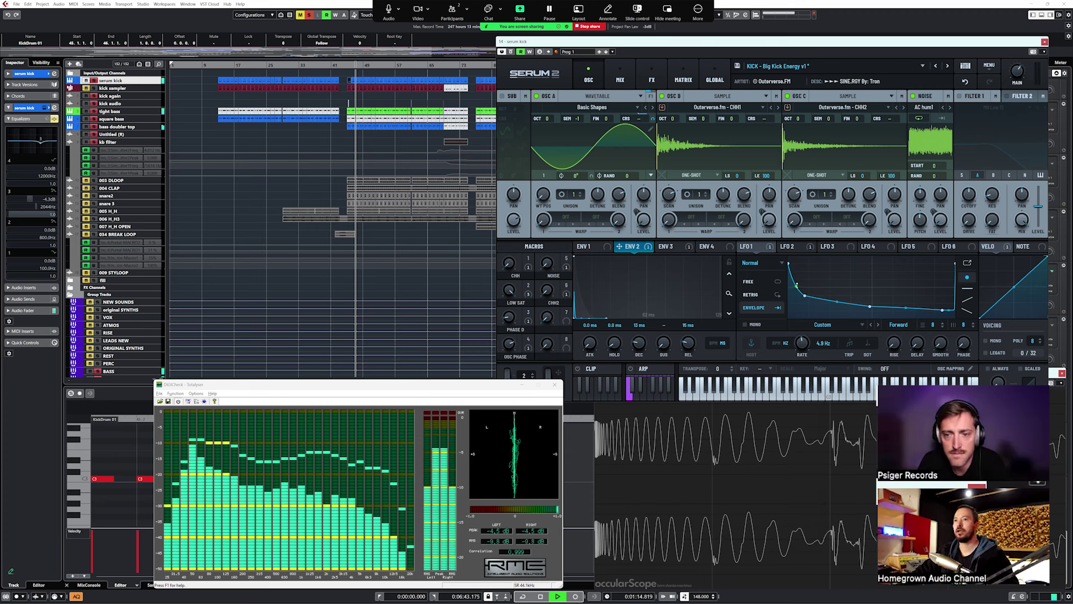
key("space")
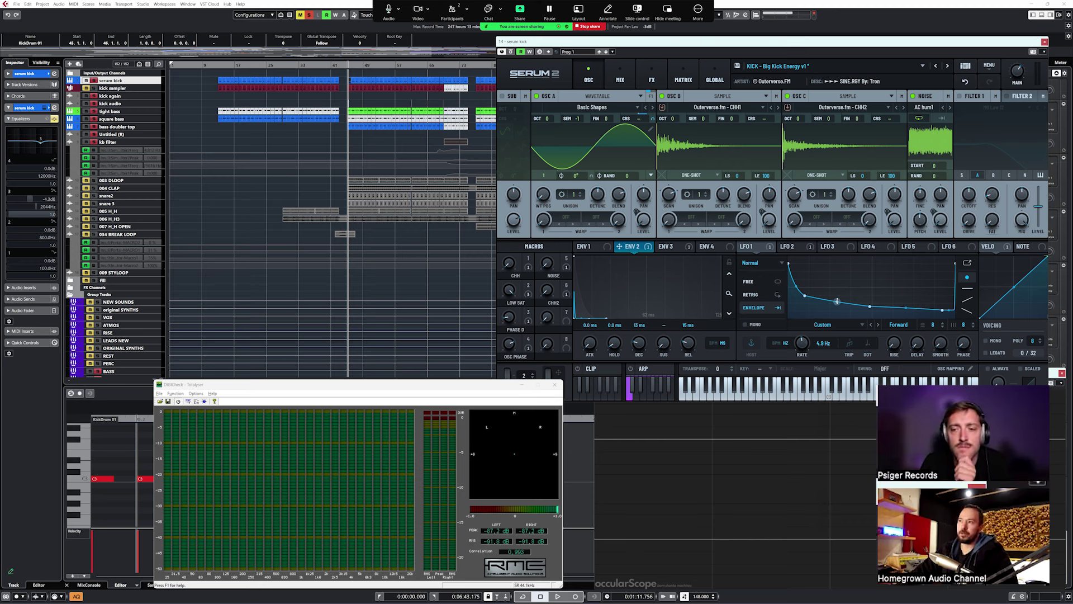
left_click_drag(837, 301, 842, 289)
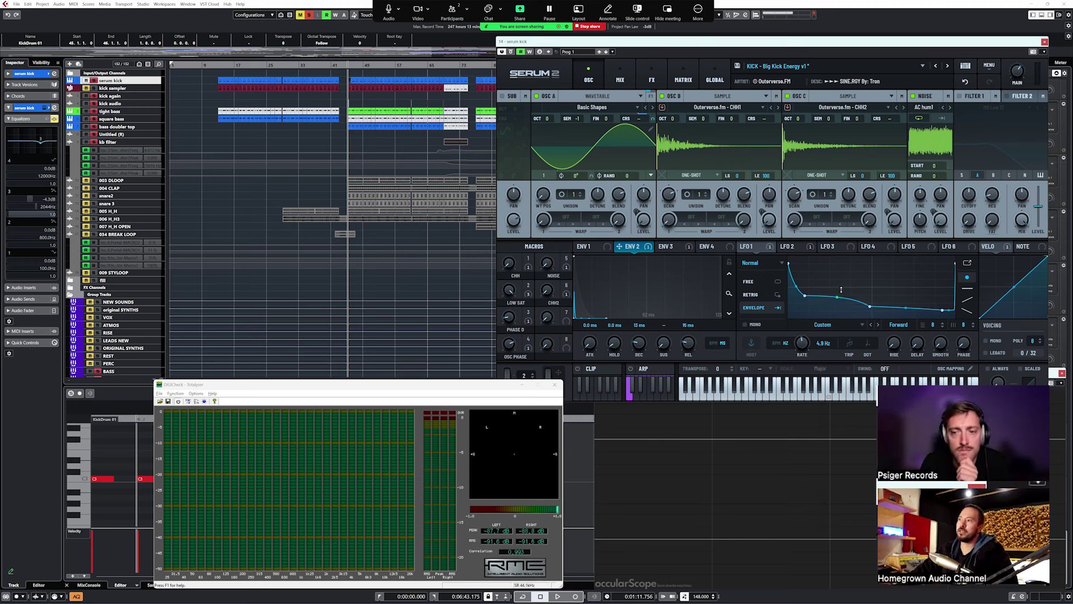
key("space")
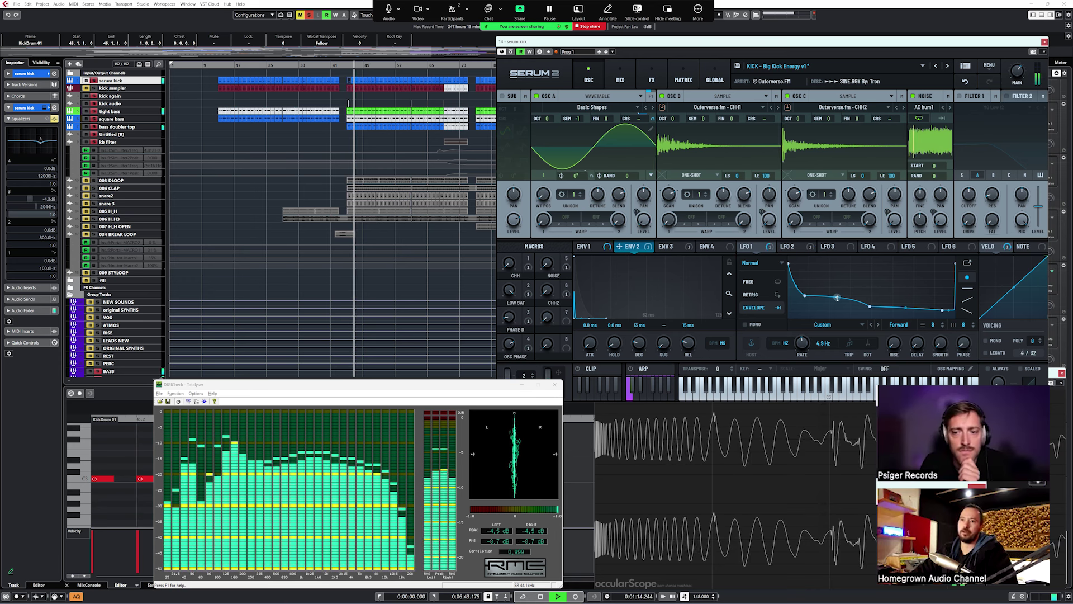
left_click_drag(837, 298, 840, 311)
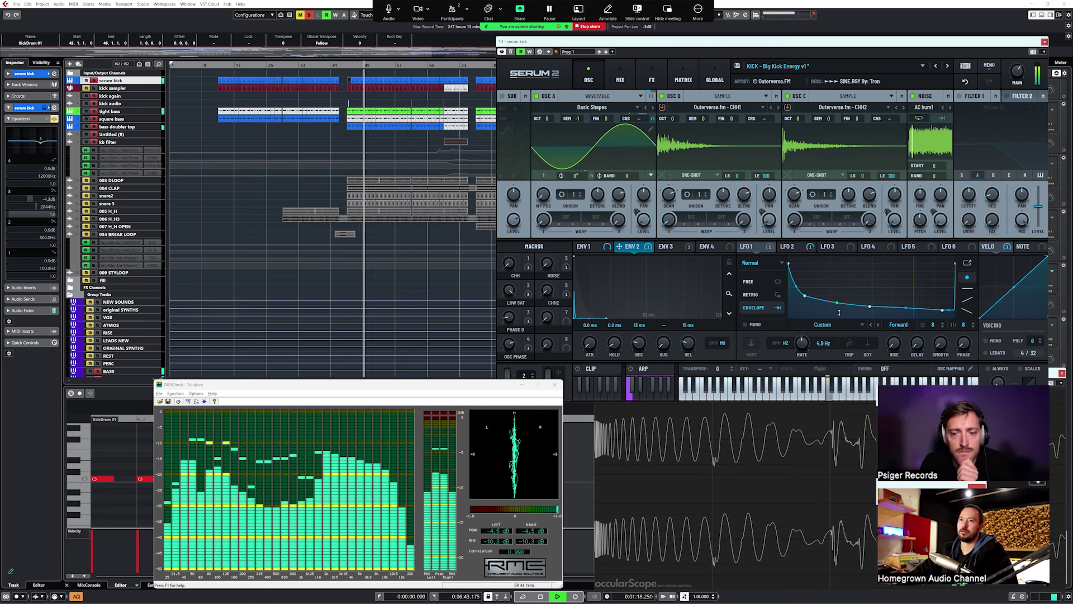
key("space")
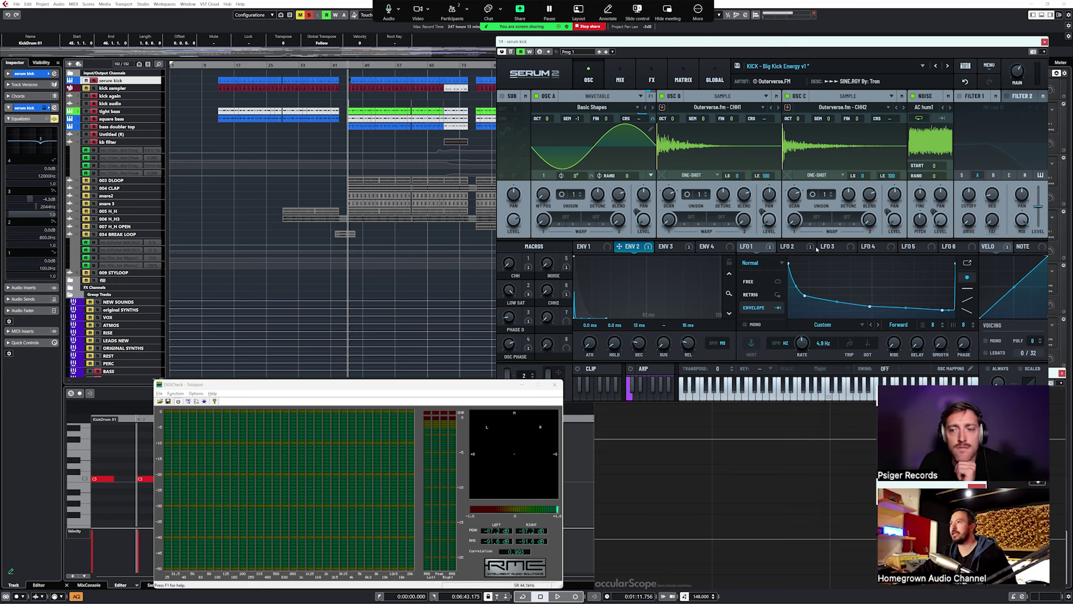
- Show the LFO 2 curve and adjust the preset's NOISE macro while the kick and bass play
left_click(793, 247)
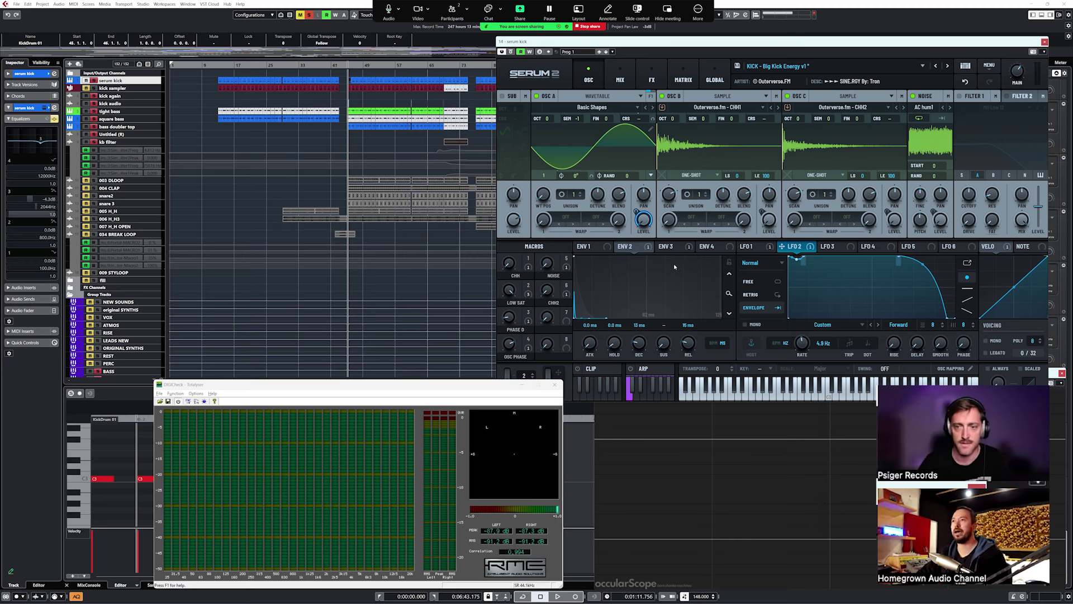
key("space")
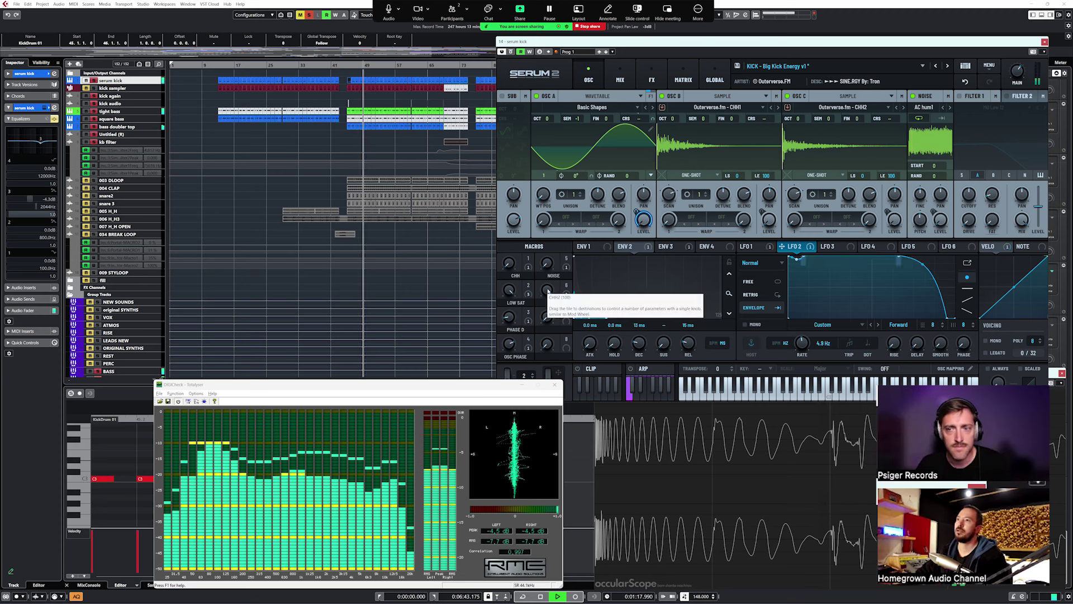
key("space")
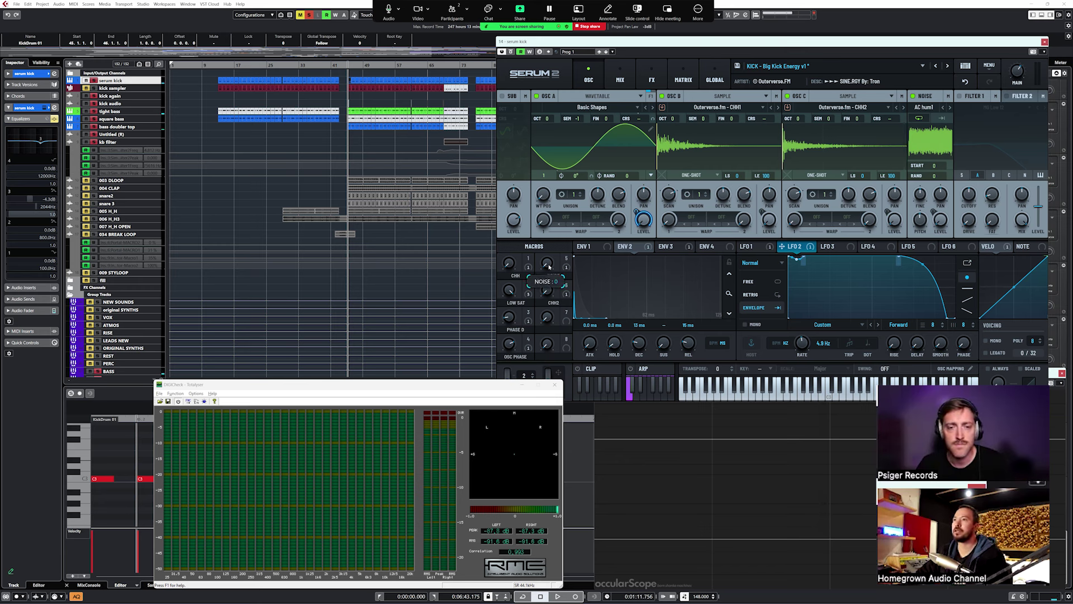
key("space")
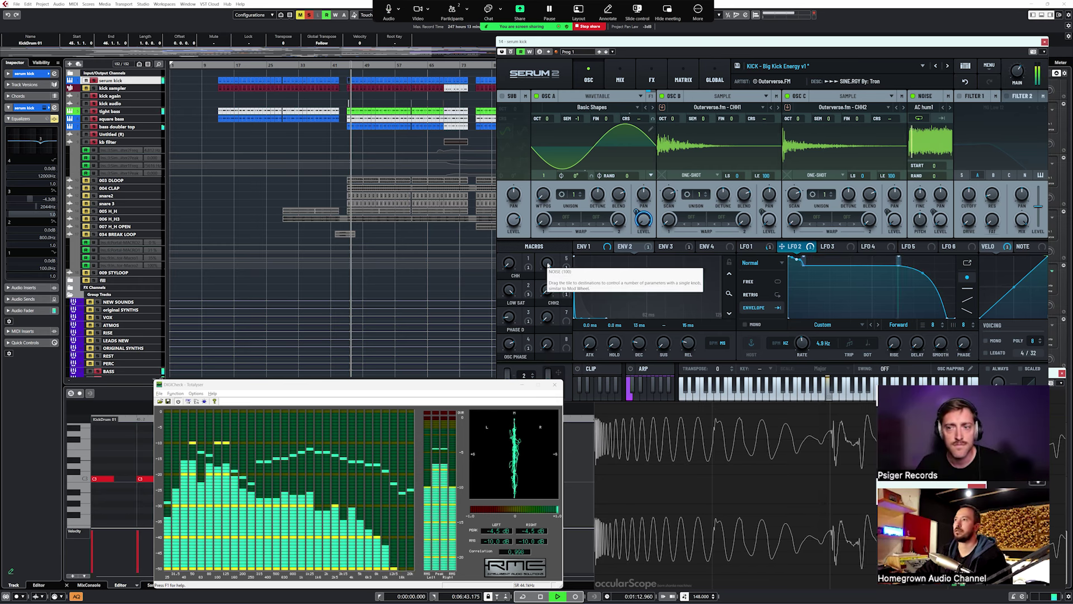
mouse_move(548, 265)
left_mouse_down()
mouse_move(549, 329)
mouse_move(551, 268)
left_mouse_up()
key("space")
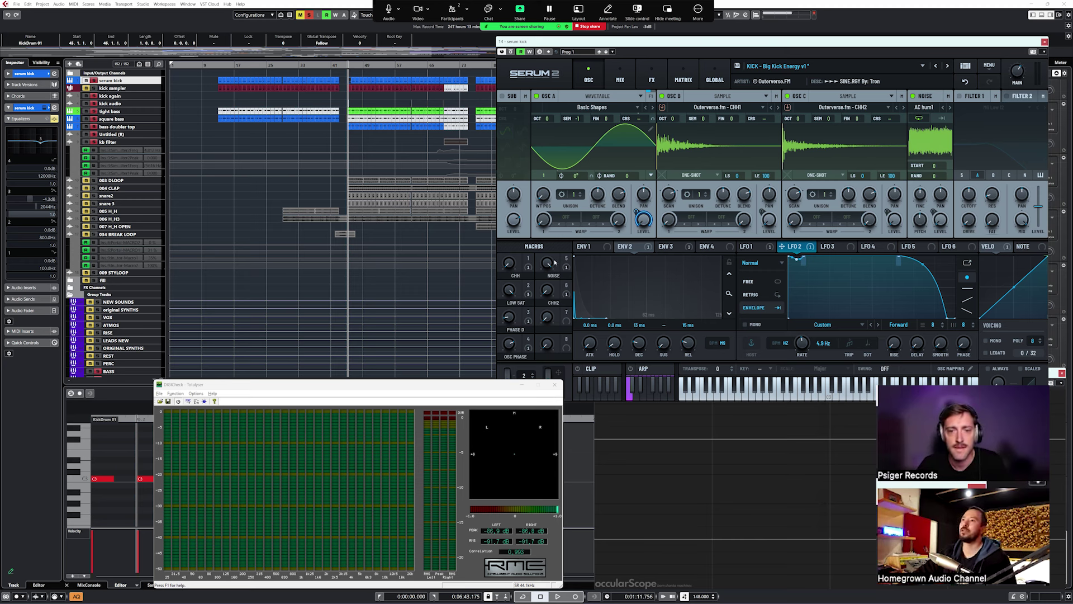
- Show the ENV 3 envelope and set its decay to 23 ms while auditioning the kick
left_click(668, 247)
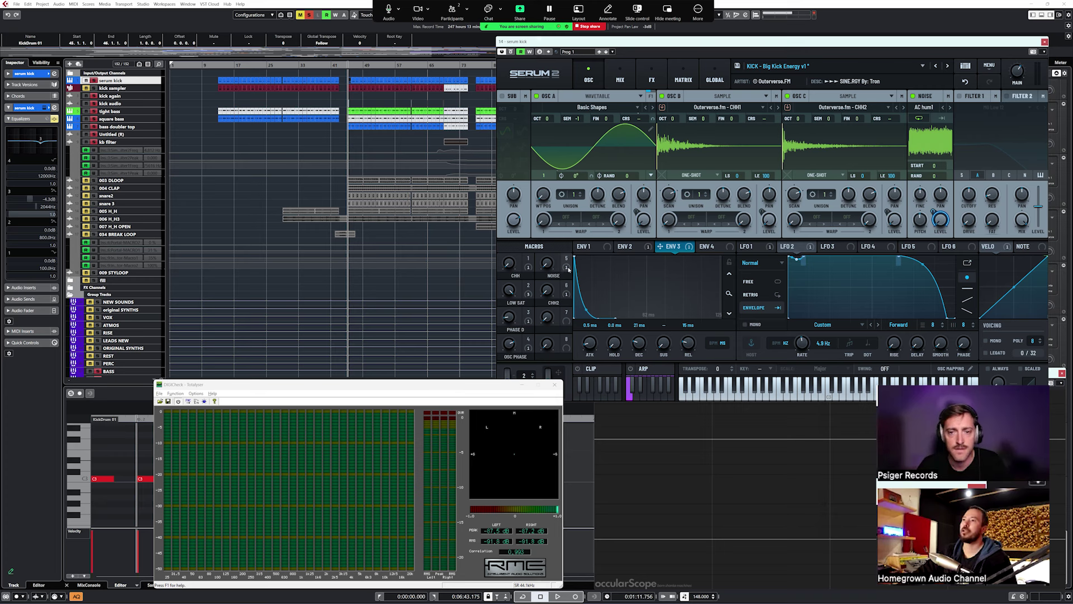
key("space")
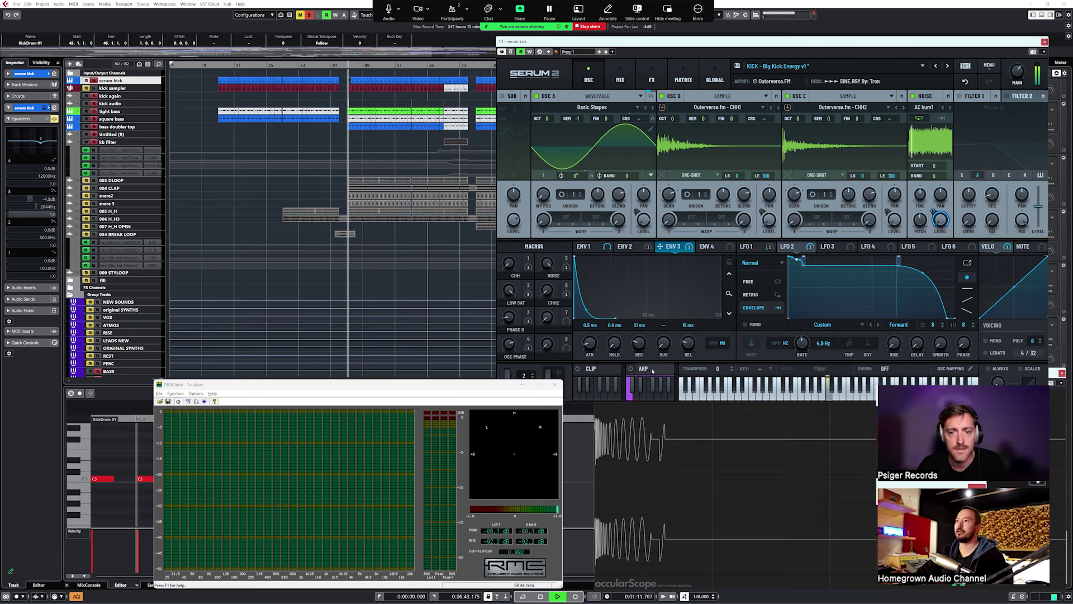
mouse_move(640, 344)
left_mouse_down()
mouse_move(641, 332)
mouse_move(640, 344)
left_mouse_up()
key("space")
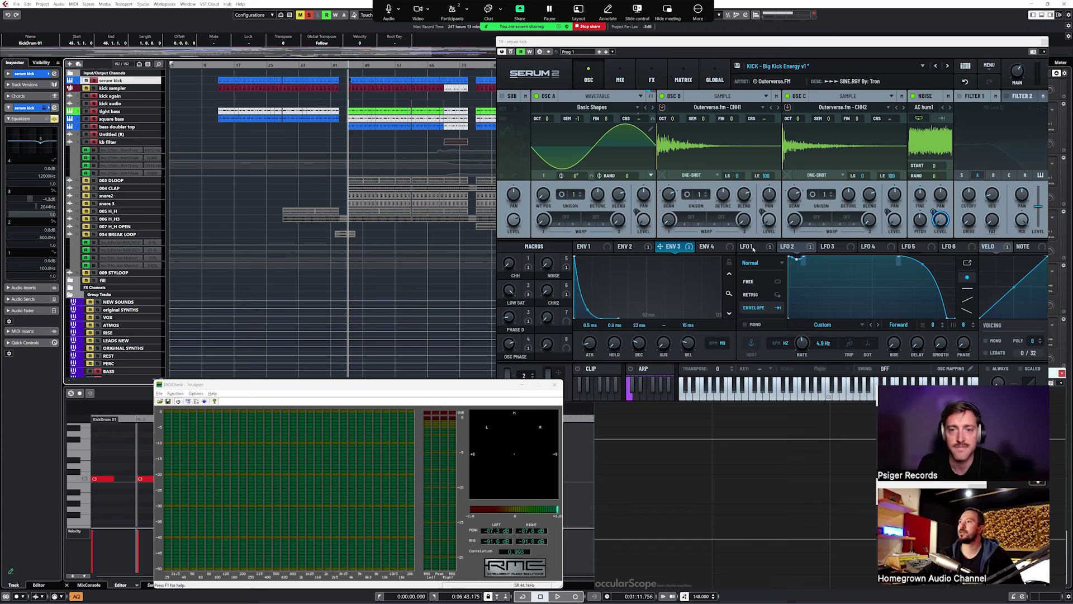
- Show LFO 1 and browse forward through Big Kick Energy v2 and Binary Beats to load the KICK - Blast Off preset
left_click(754, 248)
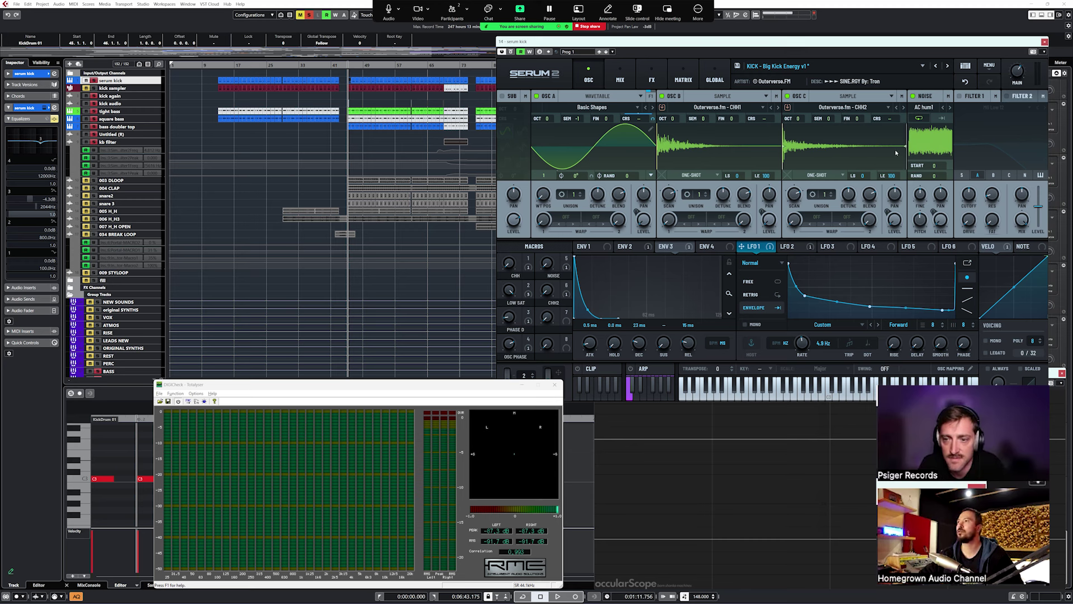
left_click(947, 66)
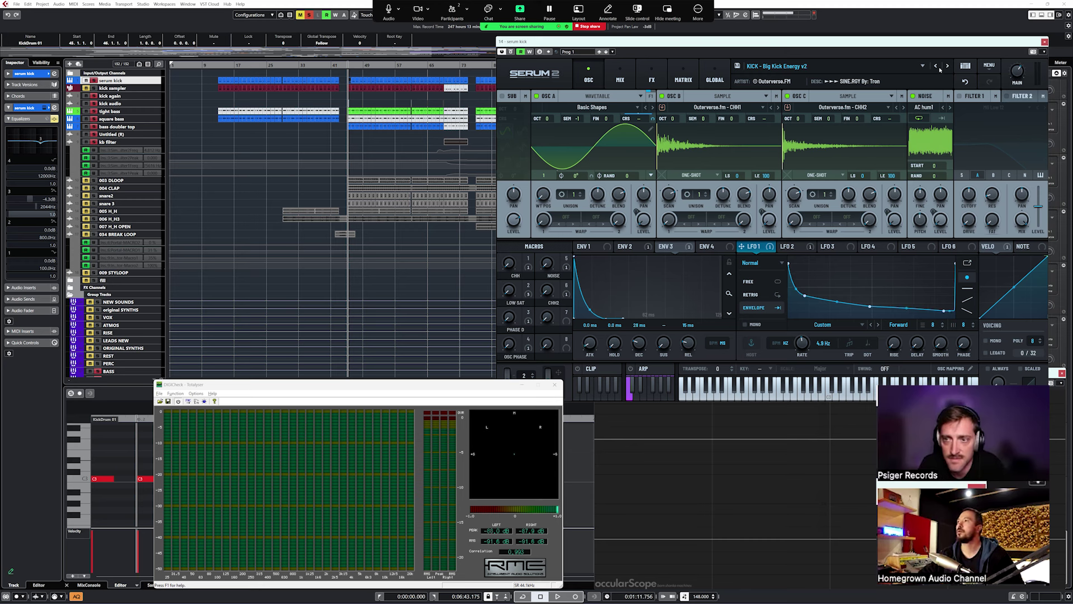
left_click(948, 67)
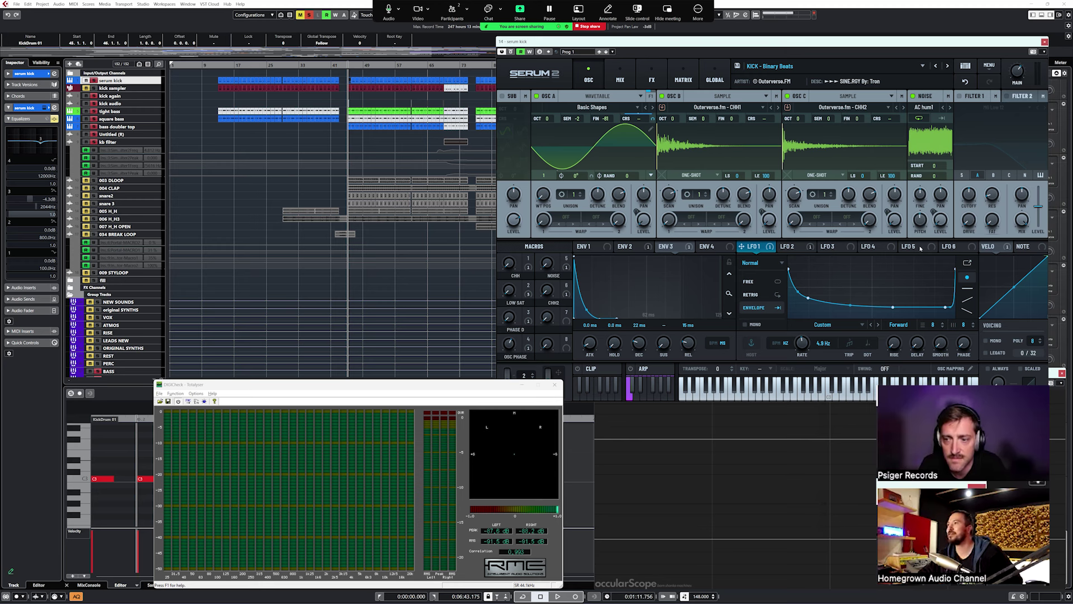
left_click(947, 66)
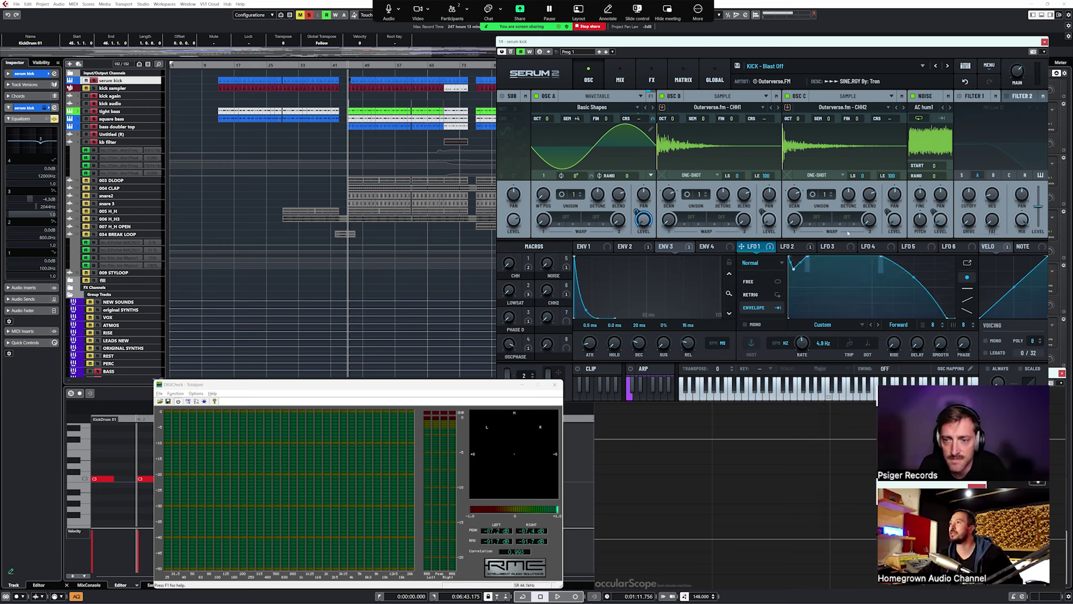
- Compare the LFO 1 and LFO 2 curves of the Blast Off preset
left_click(793, 247)
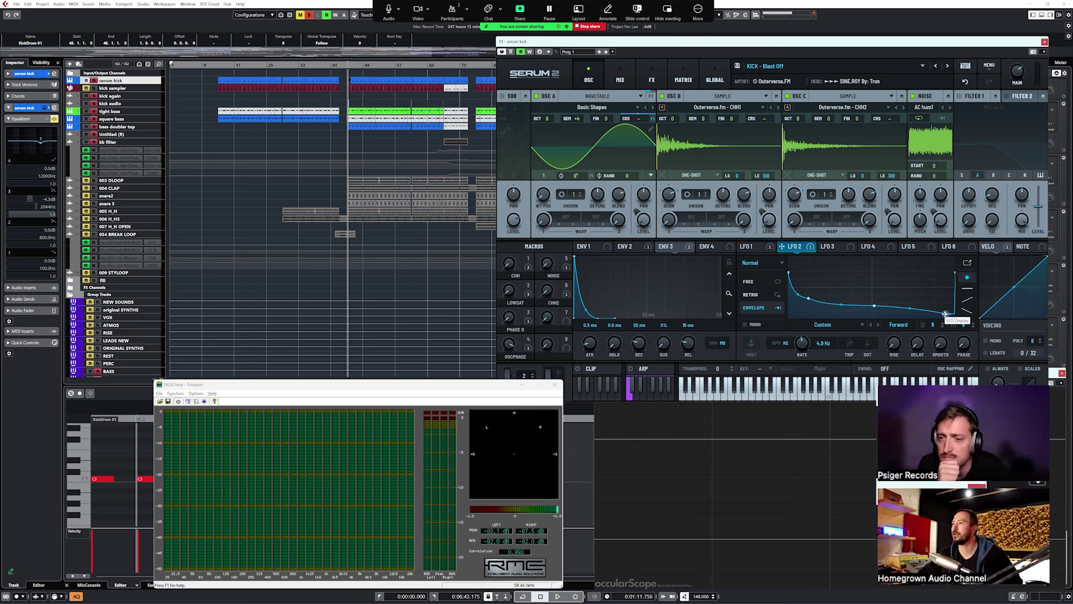
left_click(754, 246)
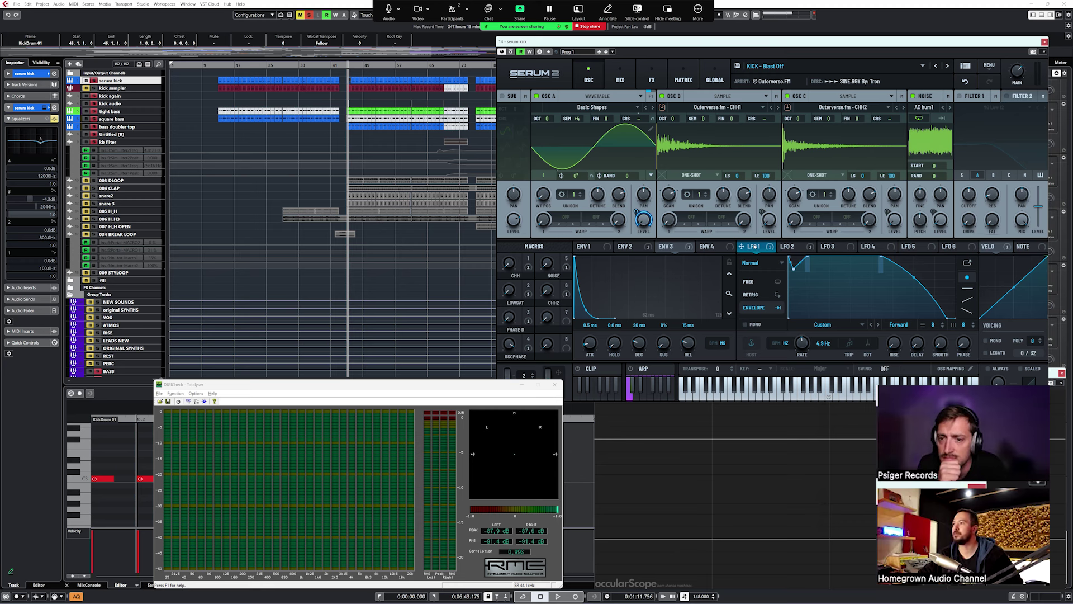
left_click(795, 246)
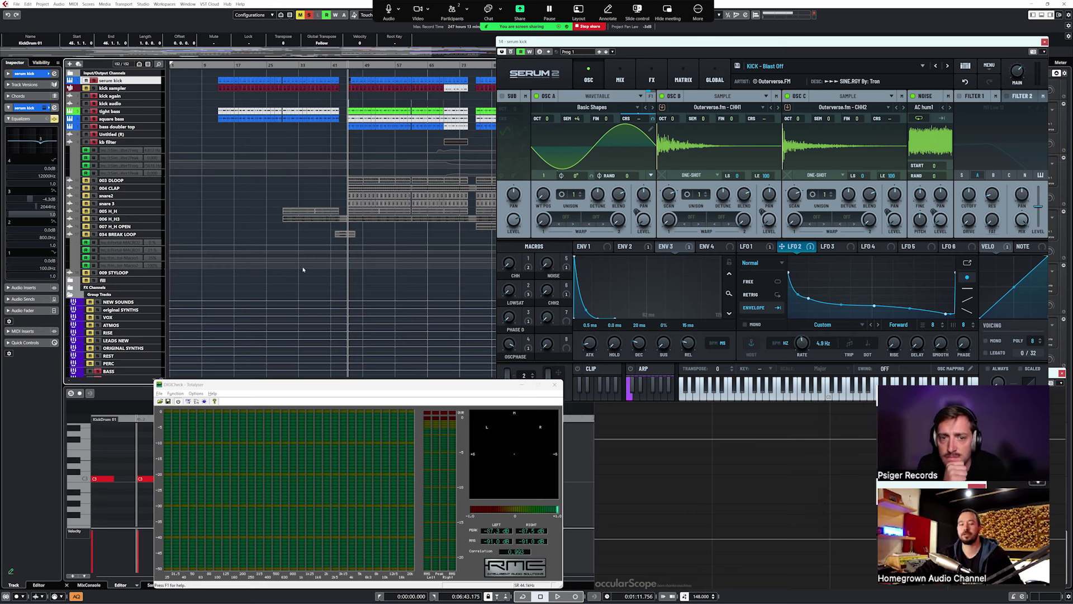
- Bring the Zoom Meeting window forward, and return to the Cubase project
key("alt+Tab")
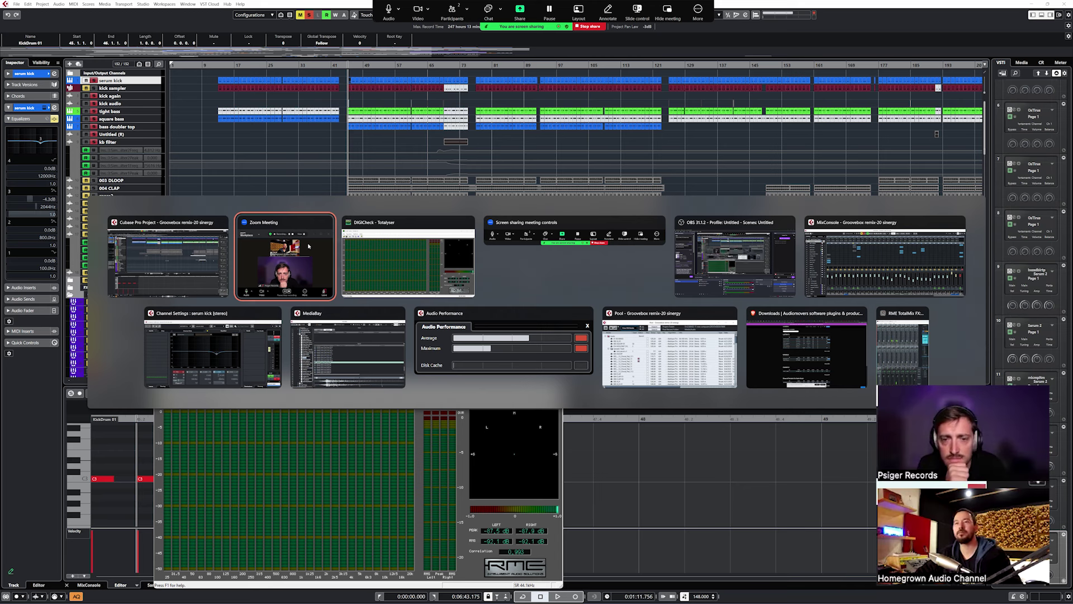
left_click(308, 246)
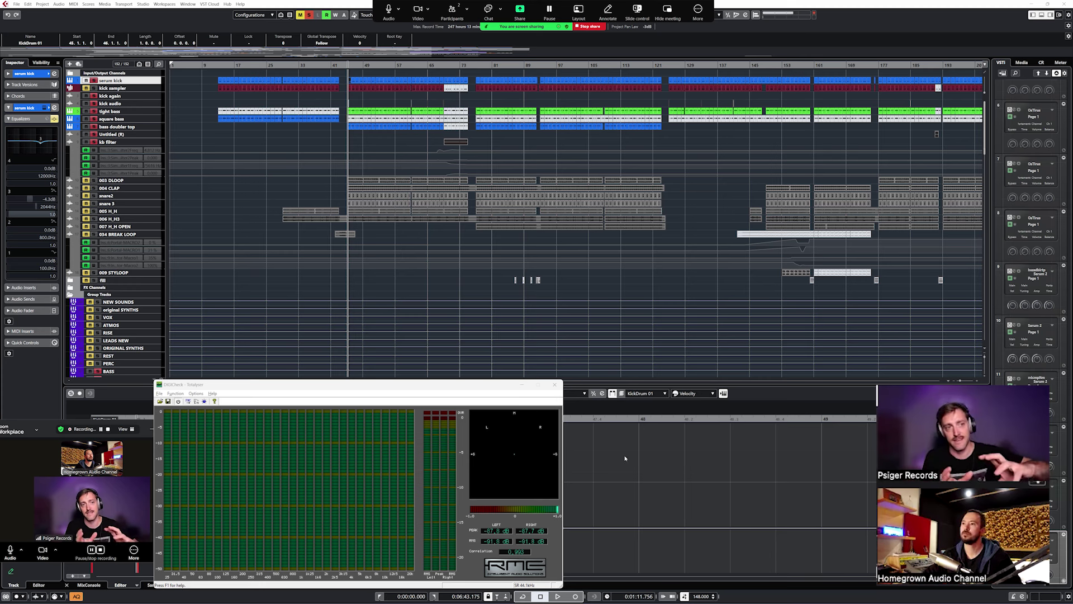
left_click(592, 453)
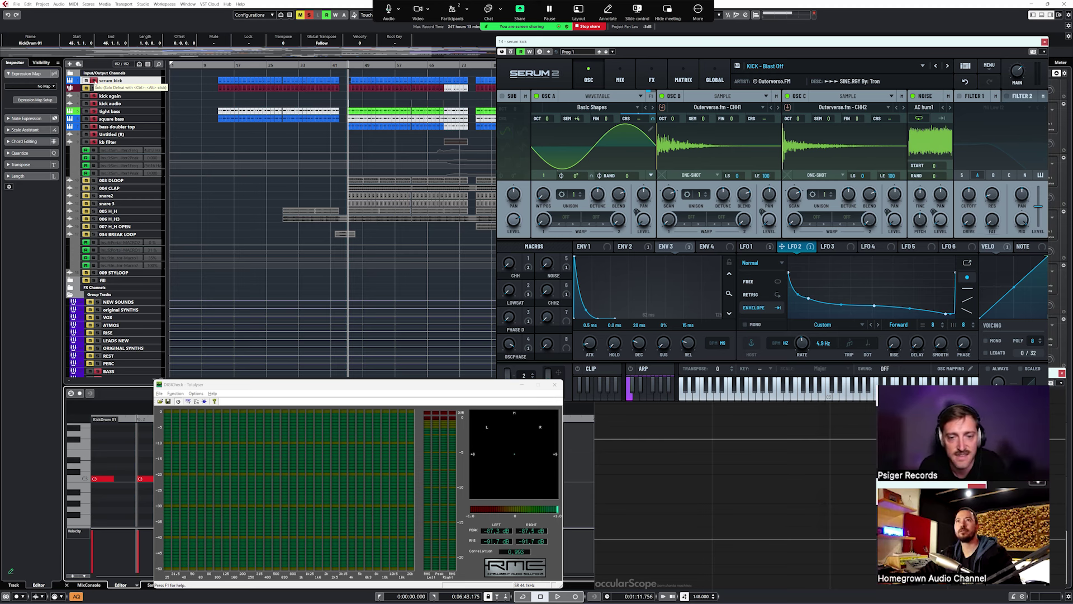
- Mute the serum kick track and play the bass without it to inspect the waveform in the oscilloscope
left_click(101, 81)
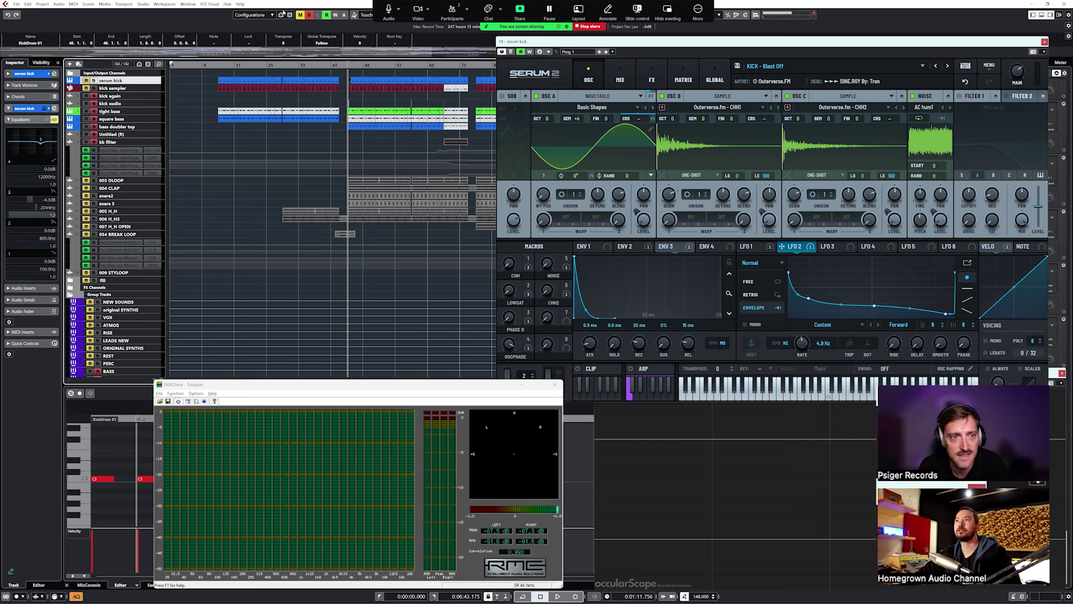
left_click(770, 441)
key("space")
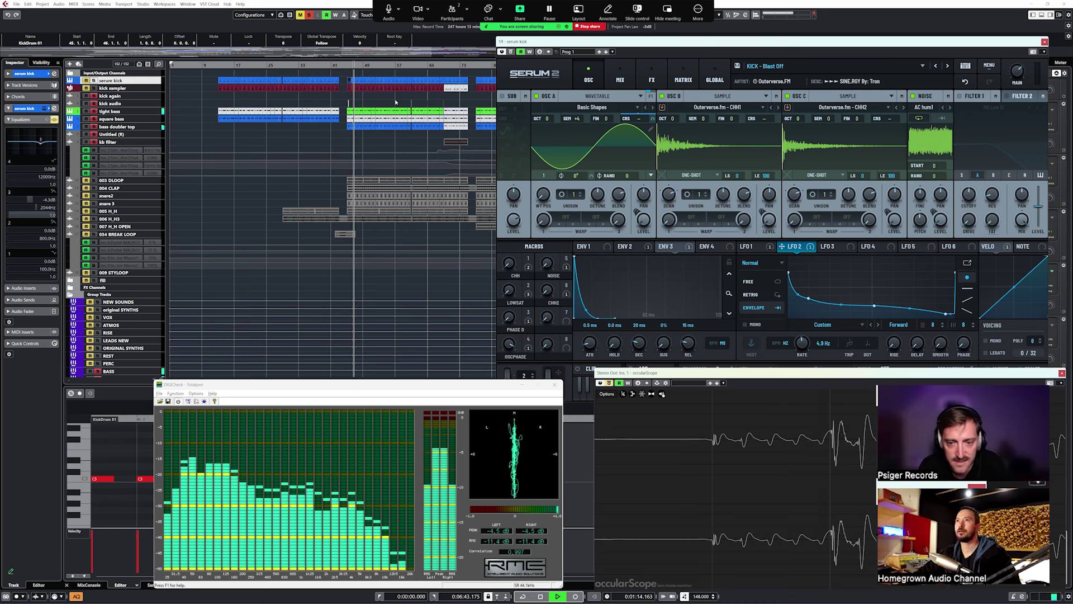
key("space")
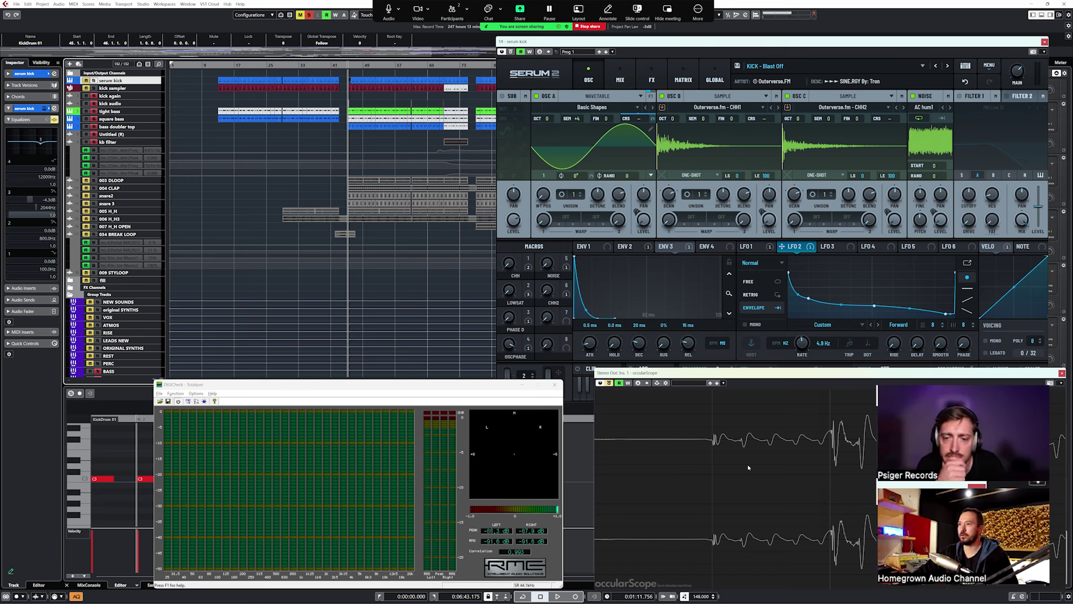
- Adjust the PHASE D macro and set the OSCPHASE macro to 13 while the kick and bass play
key("space")
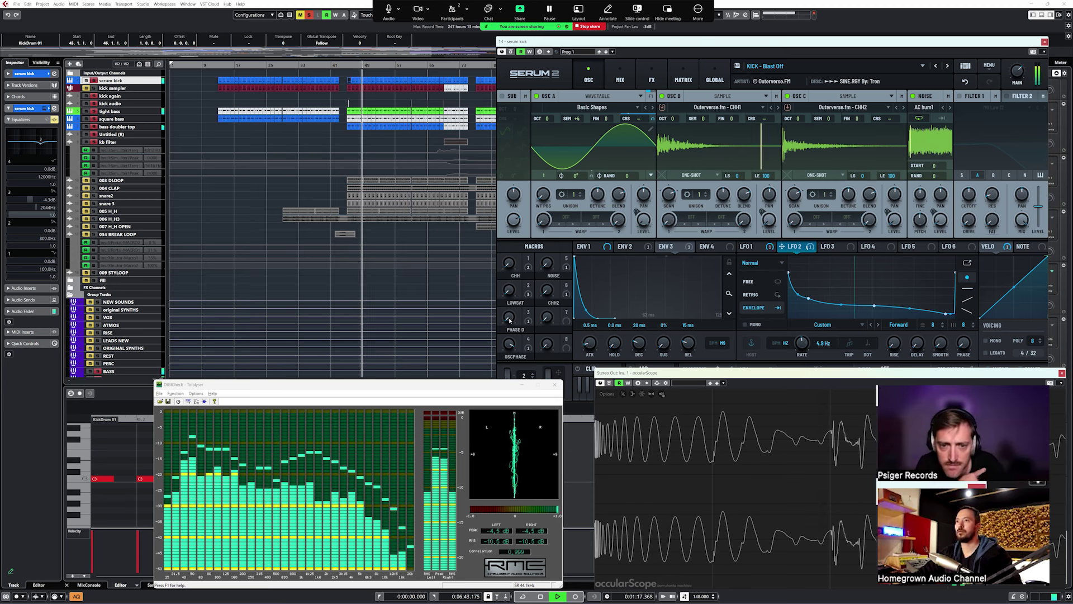
left_click_drag(510, 320, 510, 225)
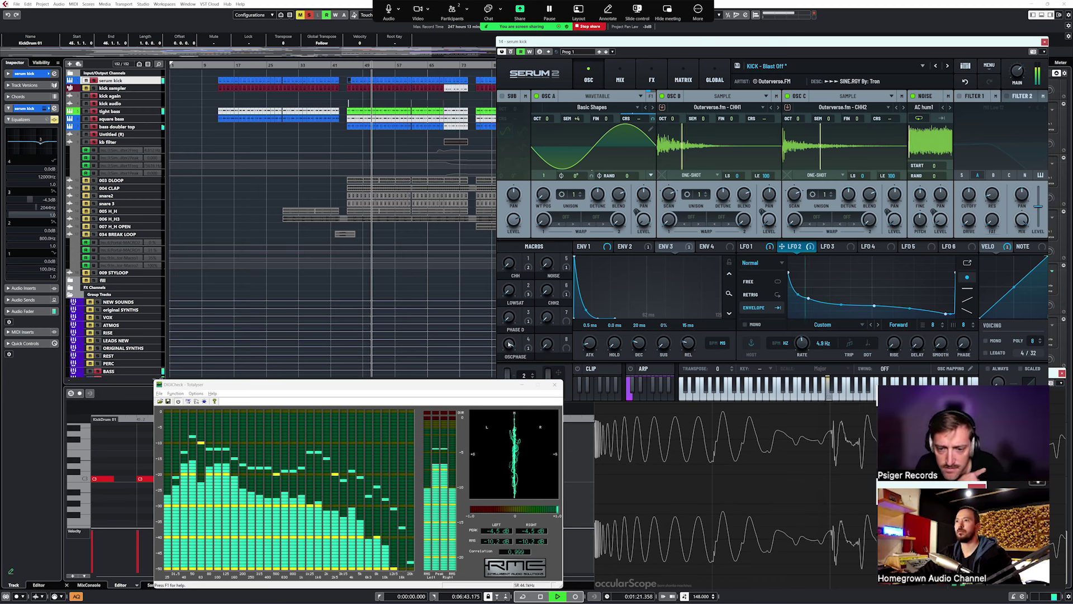
left_click_drag(509, 345, 523, 449)
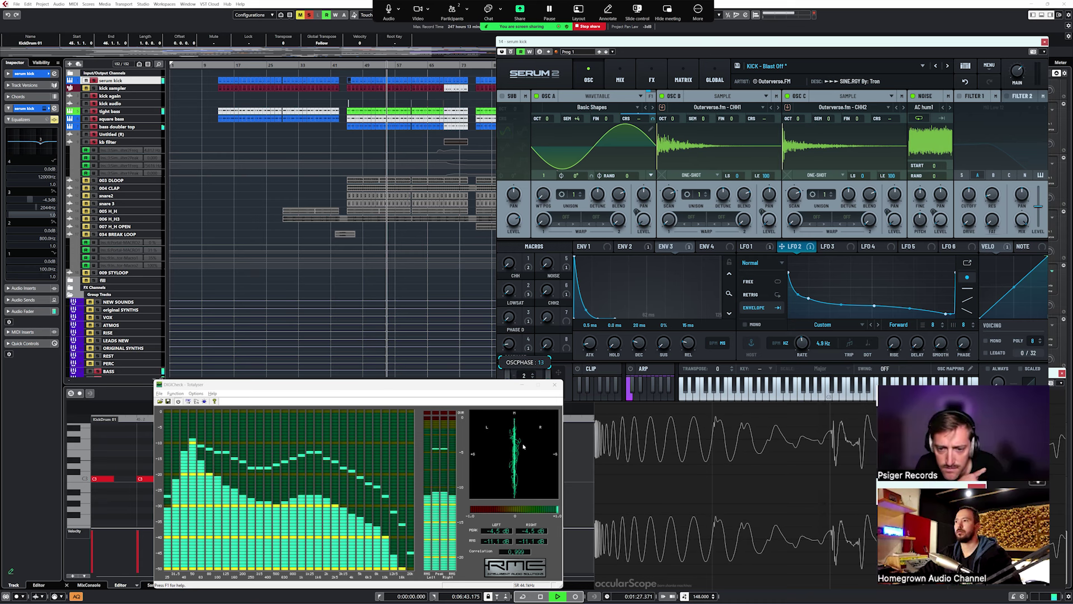
key("space")
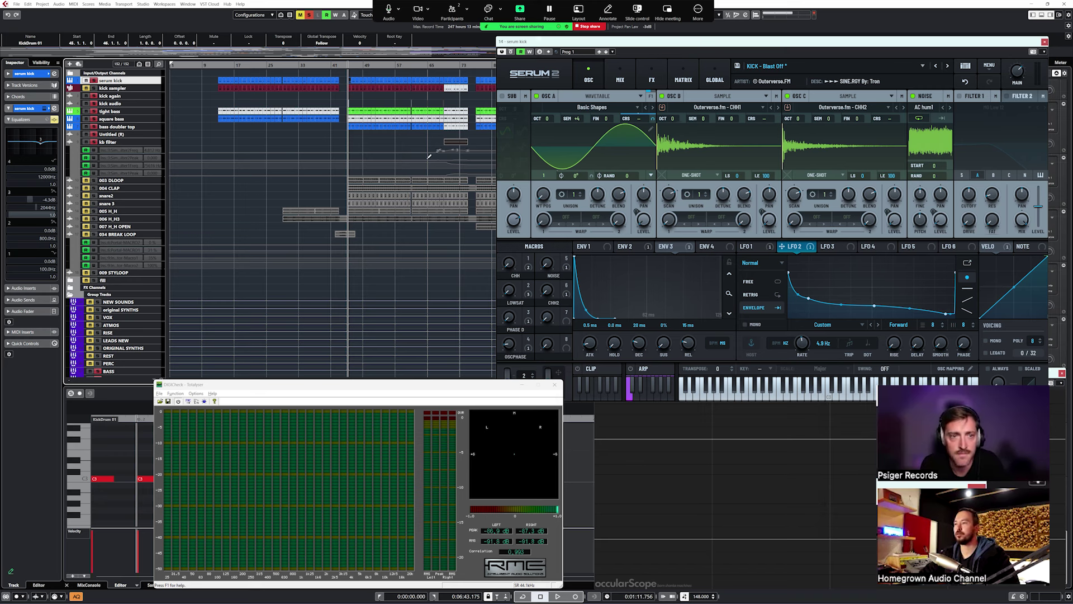
- Raise the last low point of LFO 2's curve slightly while the kick and bass play
key("space")
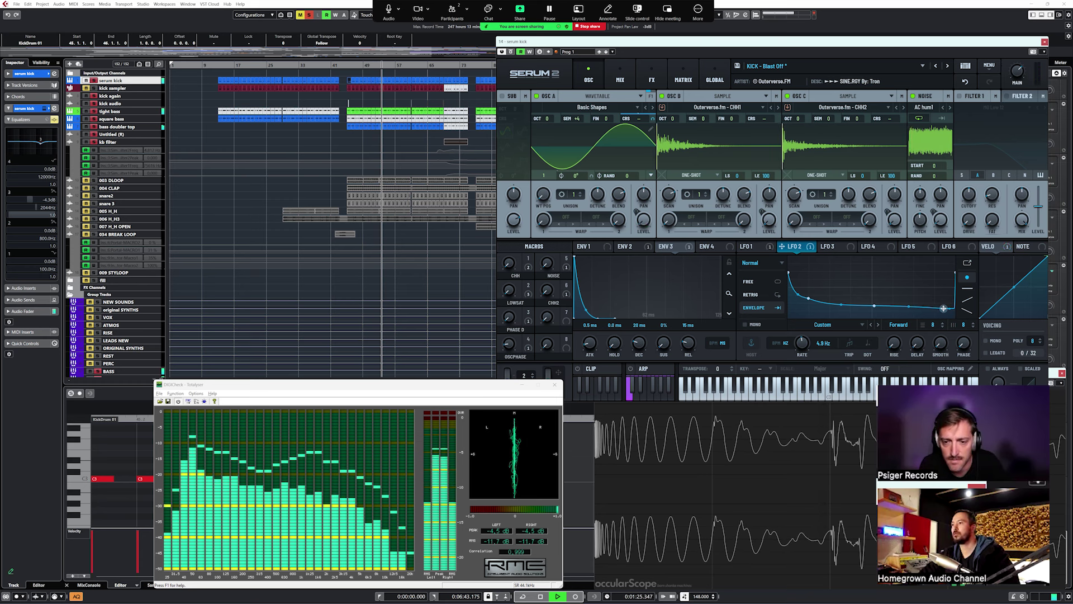
key("space")
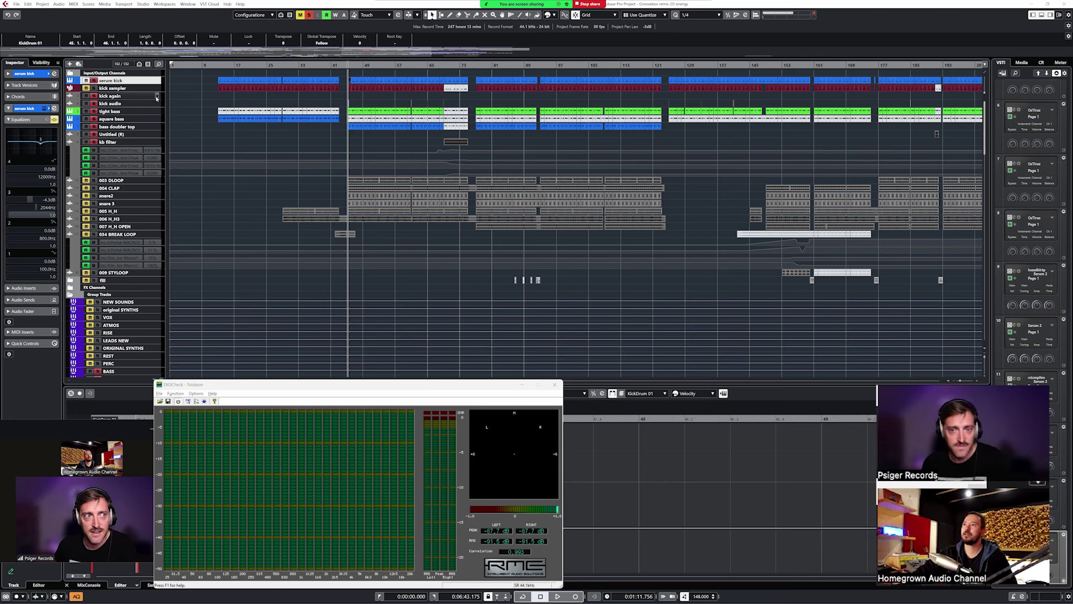
- Reopen the serum kick's instrument and examine its modulation matrix down to the Fixed source assigned to Main Tuning
left_click(143, 82)
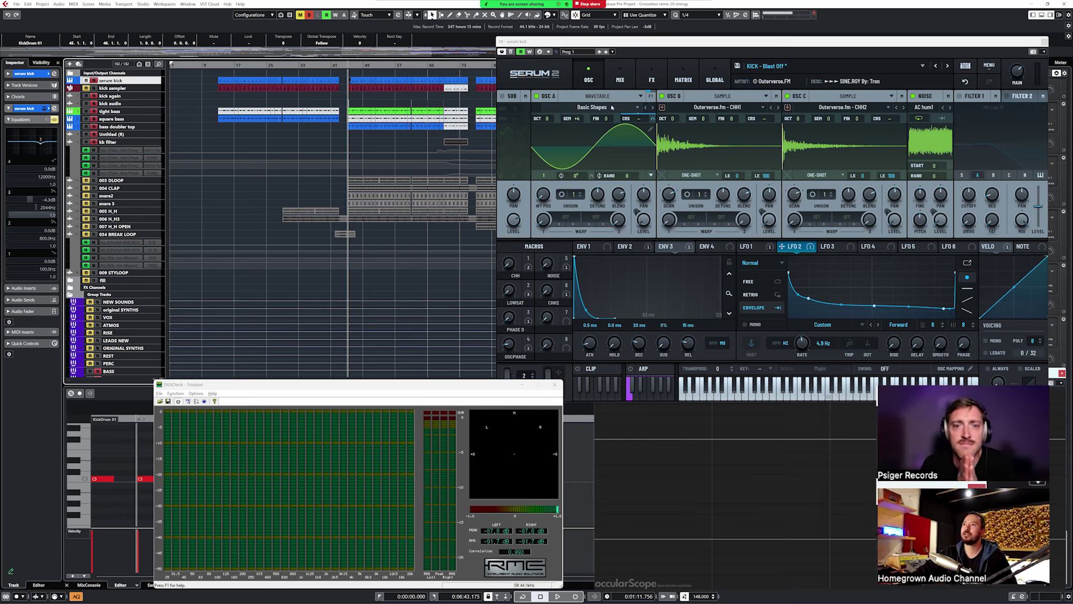
right_click(551, 98)
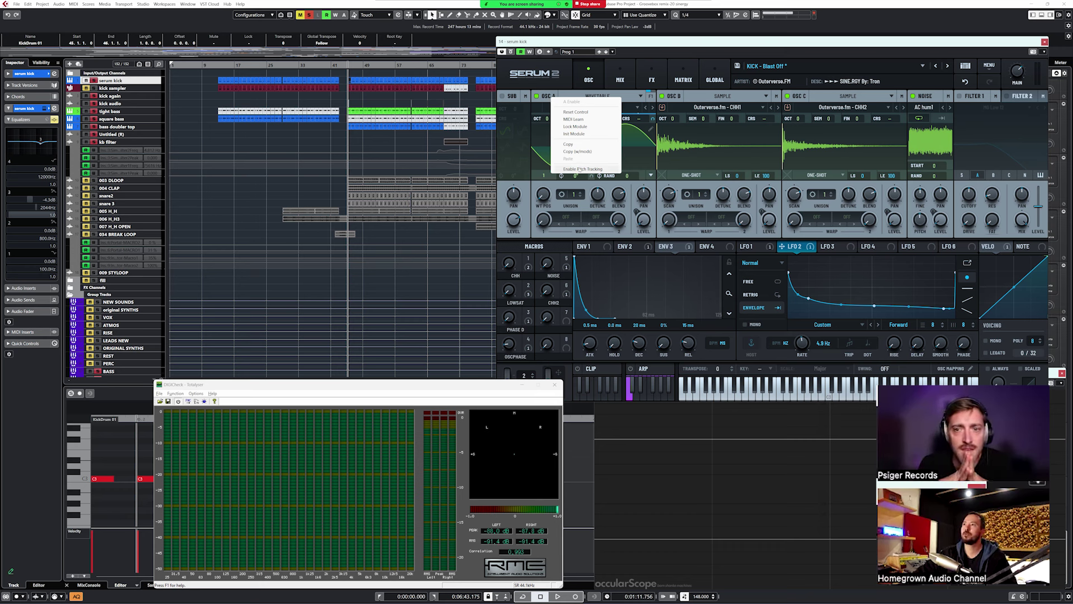
left_click(684, 74)
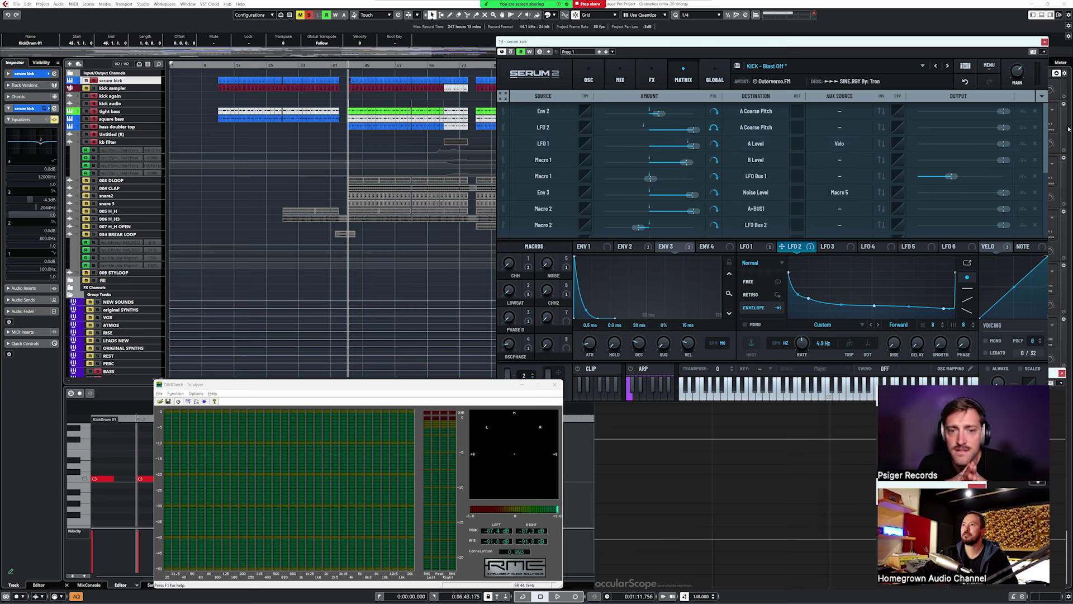
scroll(894, 185, "down", 5)
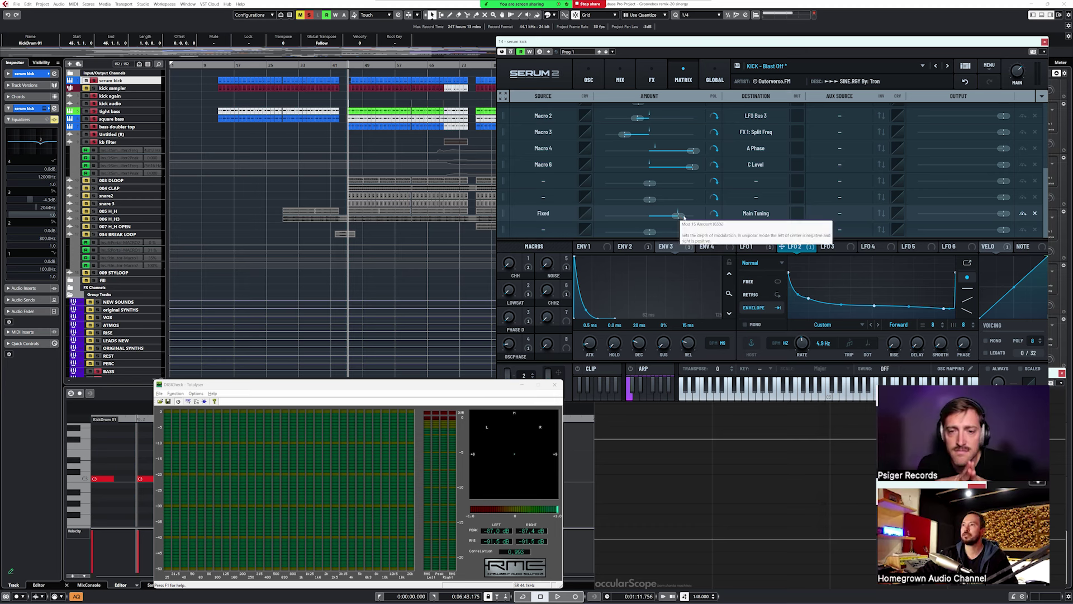
mouse_move(679, 218)
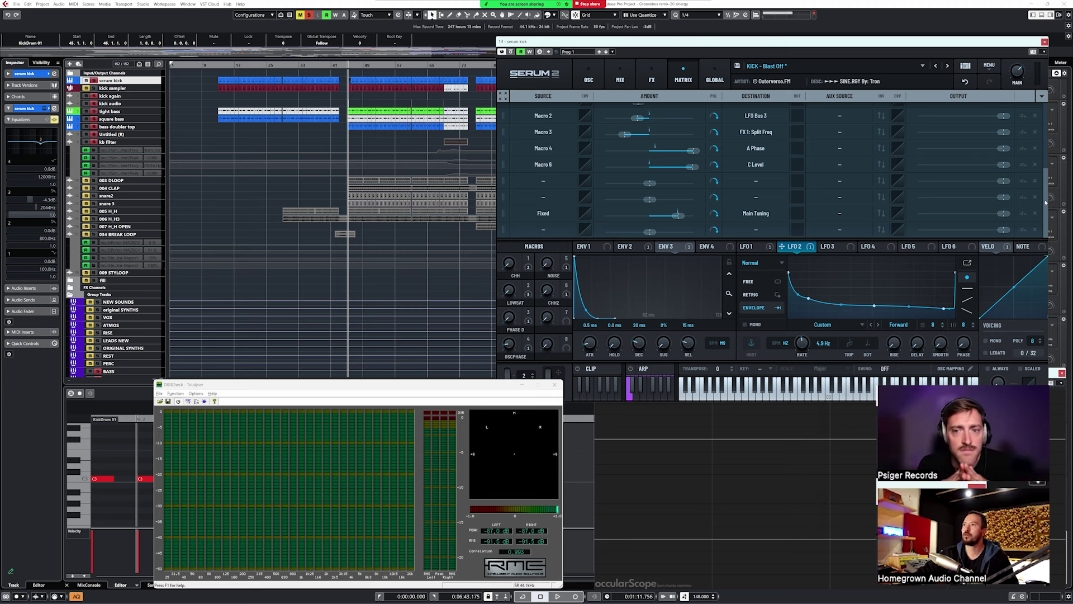
scroll(1046, 202, "up", 5)
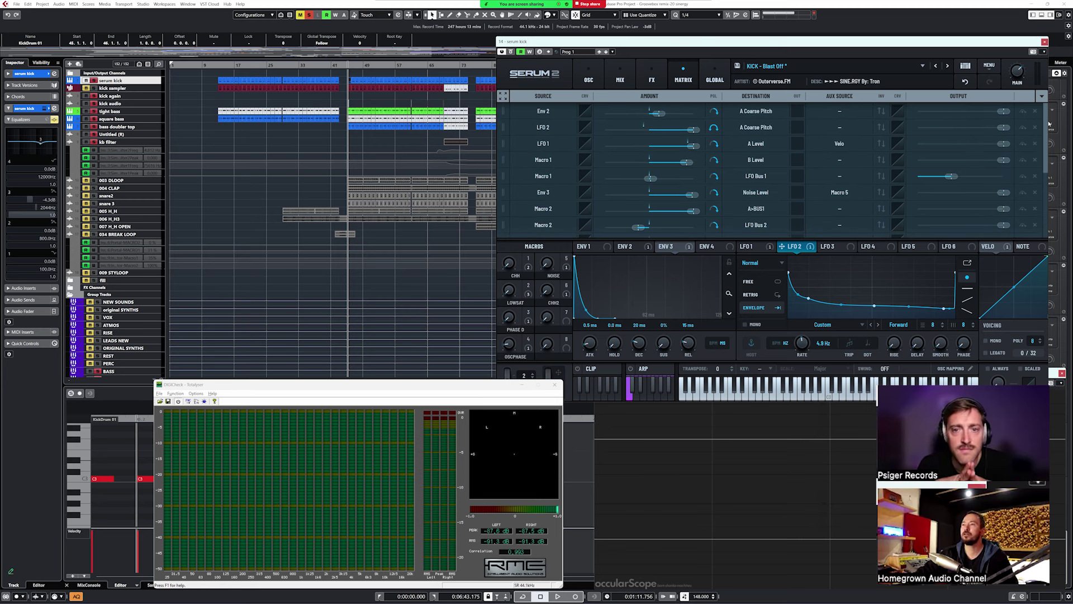
left_click(589, 79)
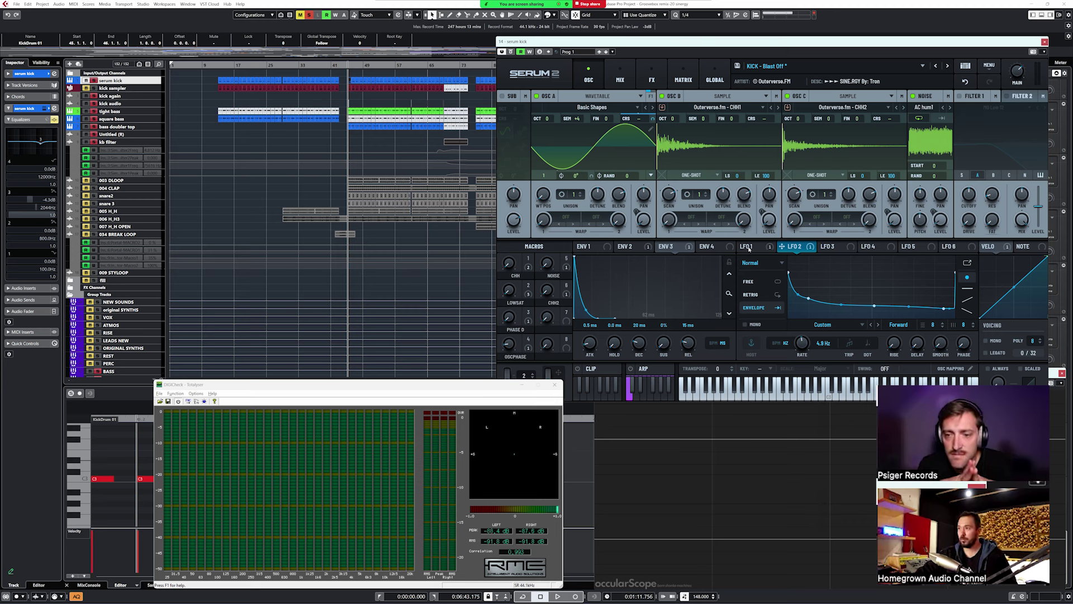
- Examine the LFO 1 and LFO 2 curves again, comparing their rates and end points
left_click(747, 247)
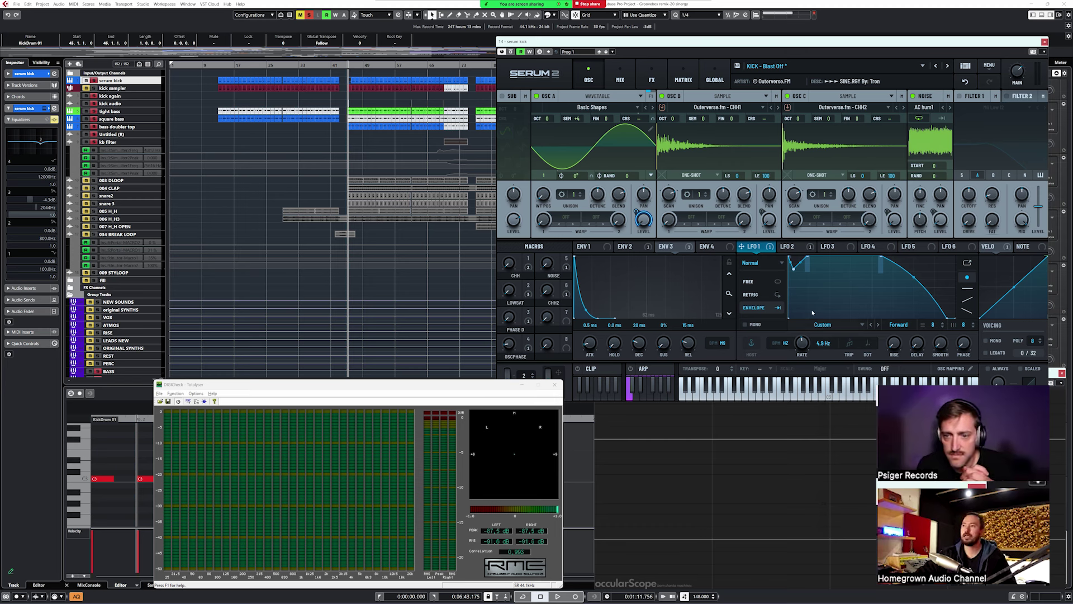
left_click(794, 247)
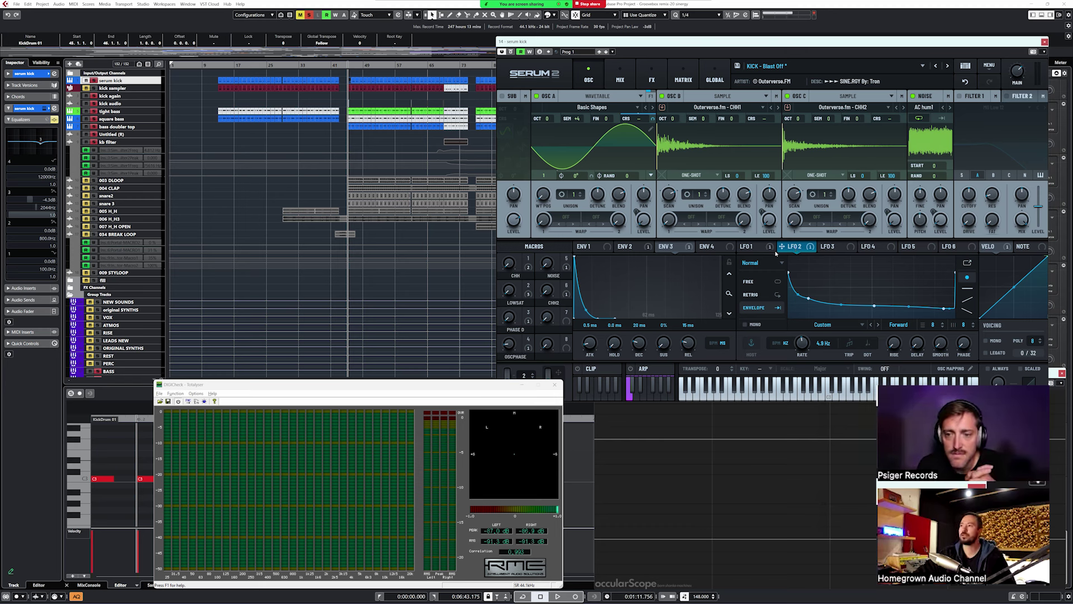
left_click(752, 247)
left_click(792, 249)
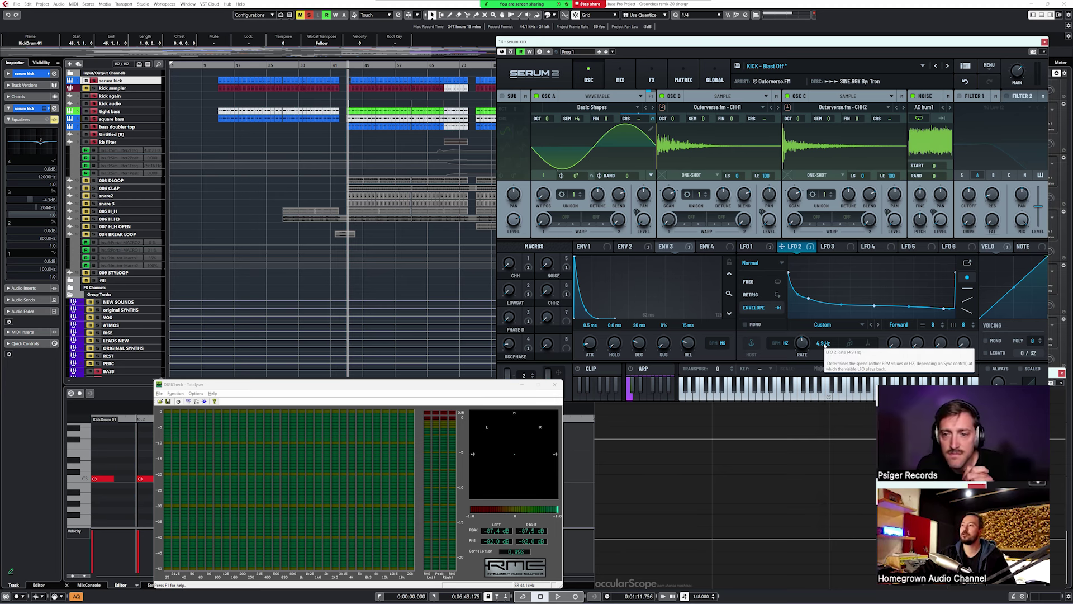
left_click(750, 246)
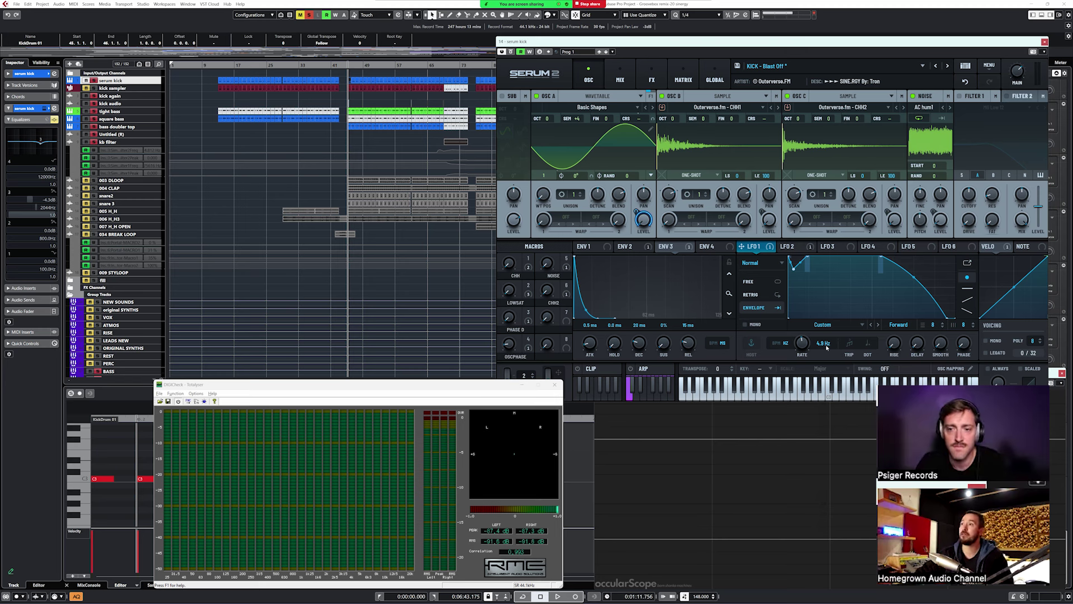
left_click(792, 248)
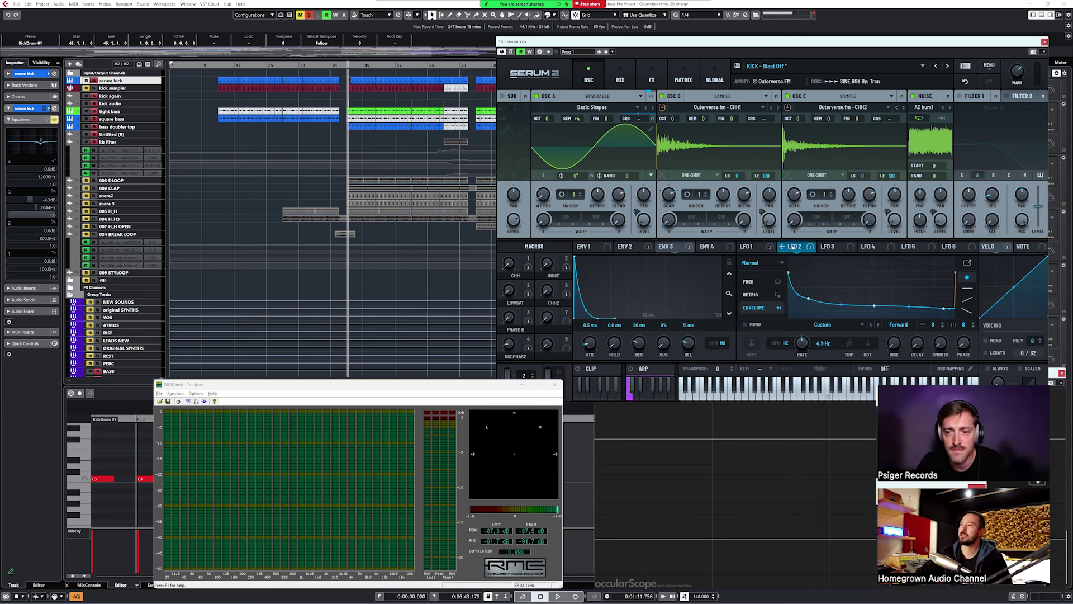
left_click(754, 248)
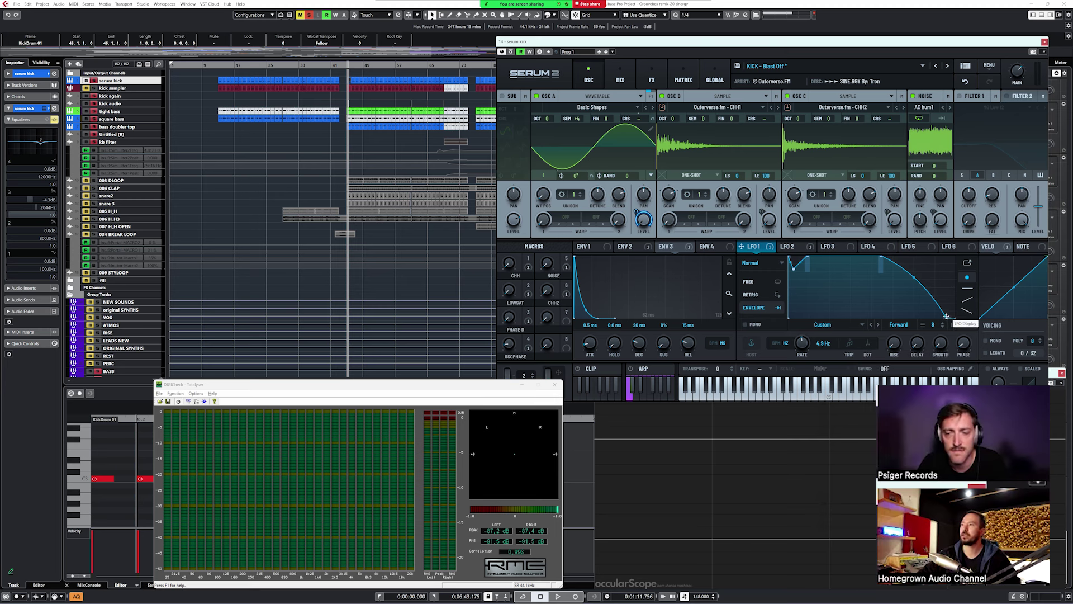
- Check the LFO 1 rate value against the LFO 2 rate and return to LFO 1
double_click(823, 343)
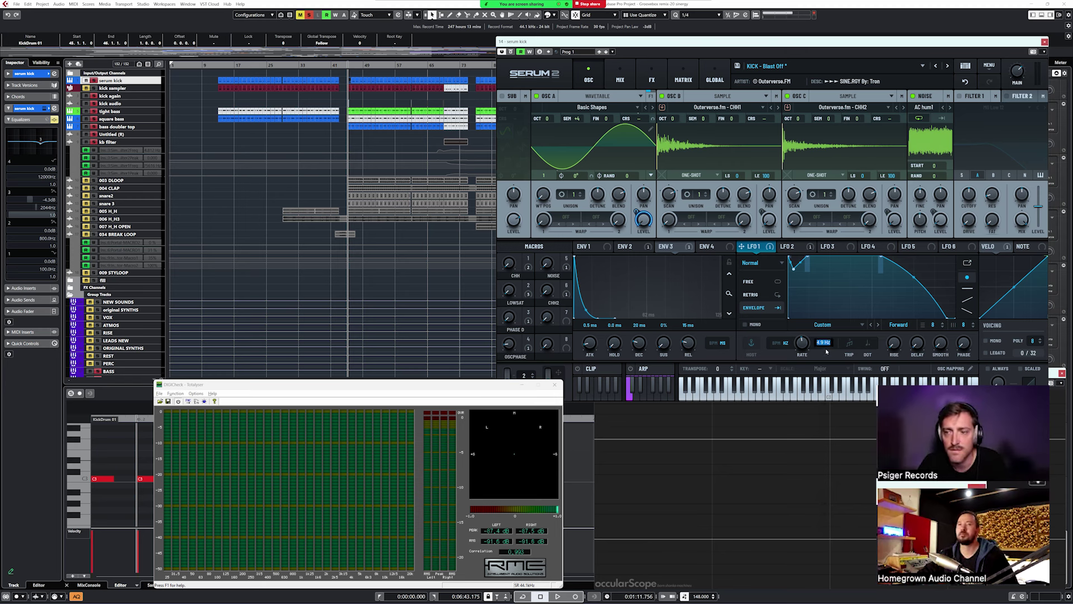
left_click(796, 247)
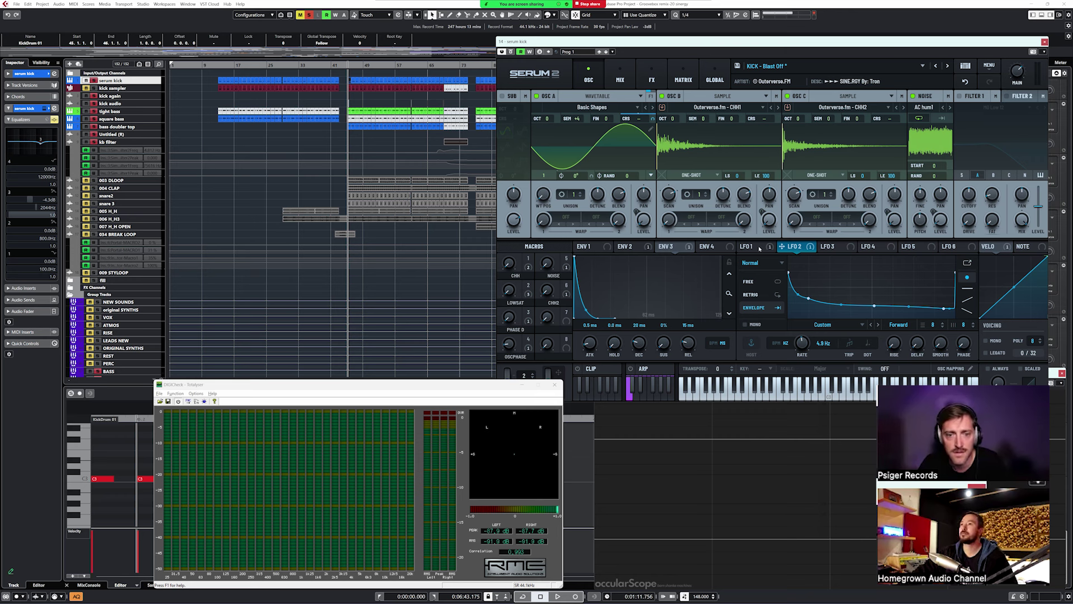
left_click(760, 248)
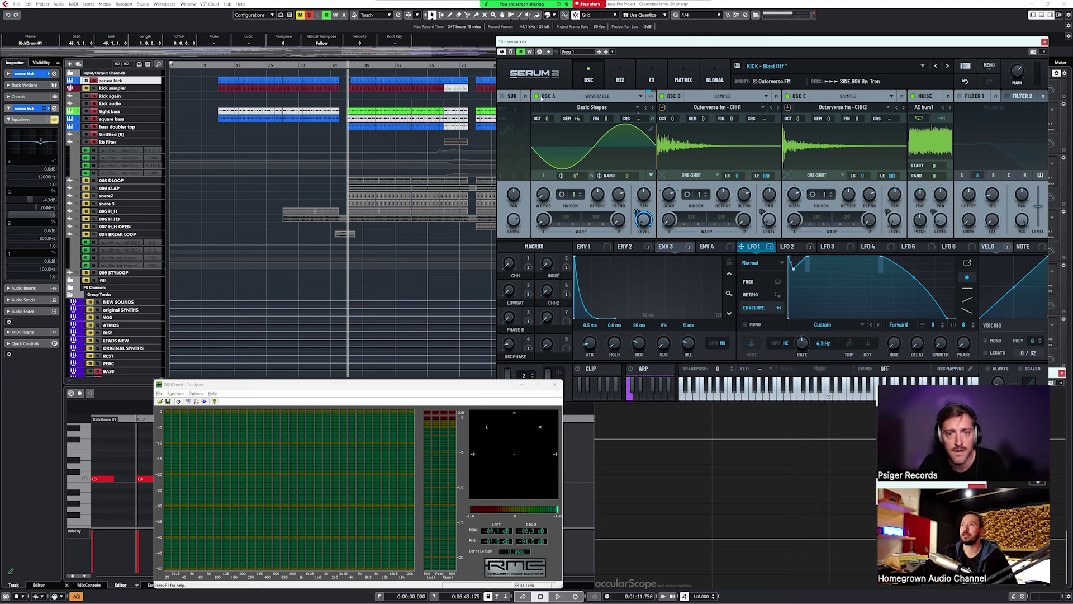
- Check the pitch-tracking options of oscillators A, B and C and the noise module, and view the ENV 1 envelope
right_click(545, 96)
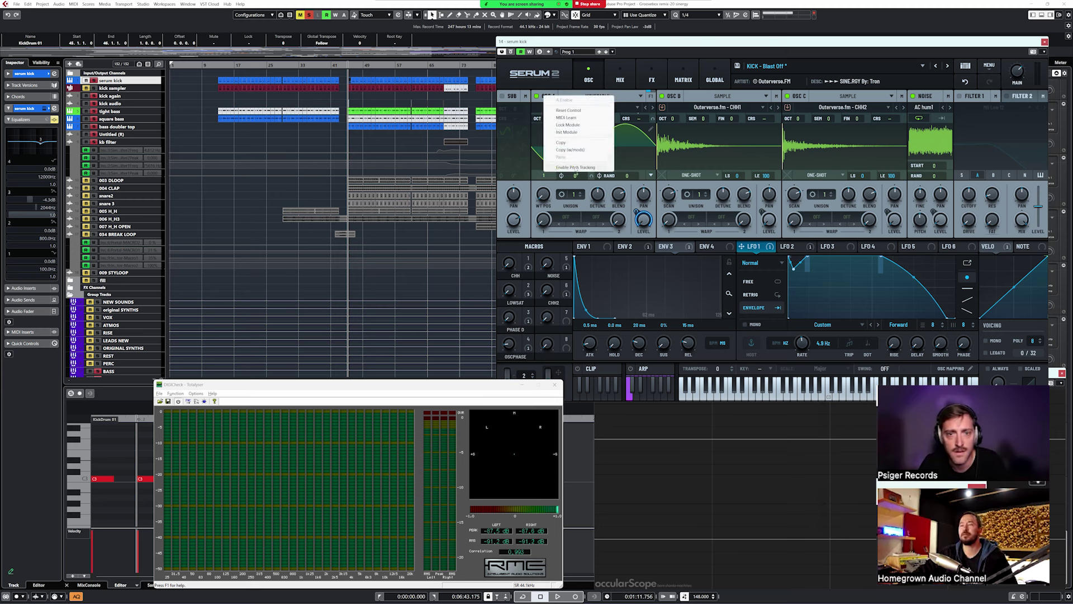
left_click(611, 48)
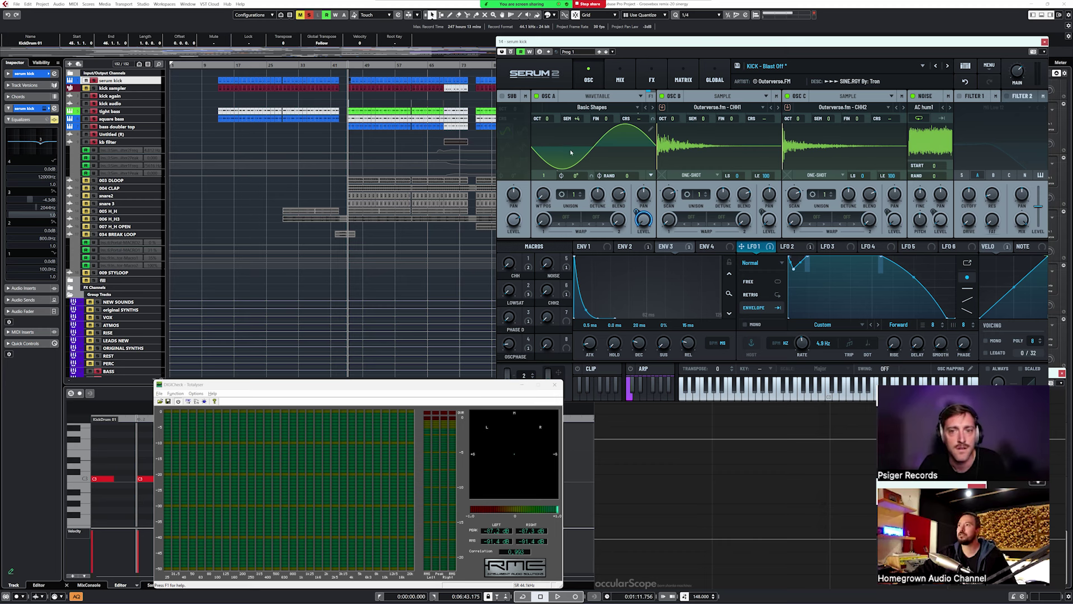
right_click(673, 97)
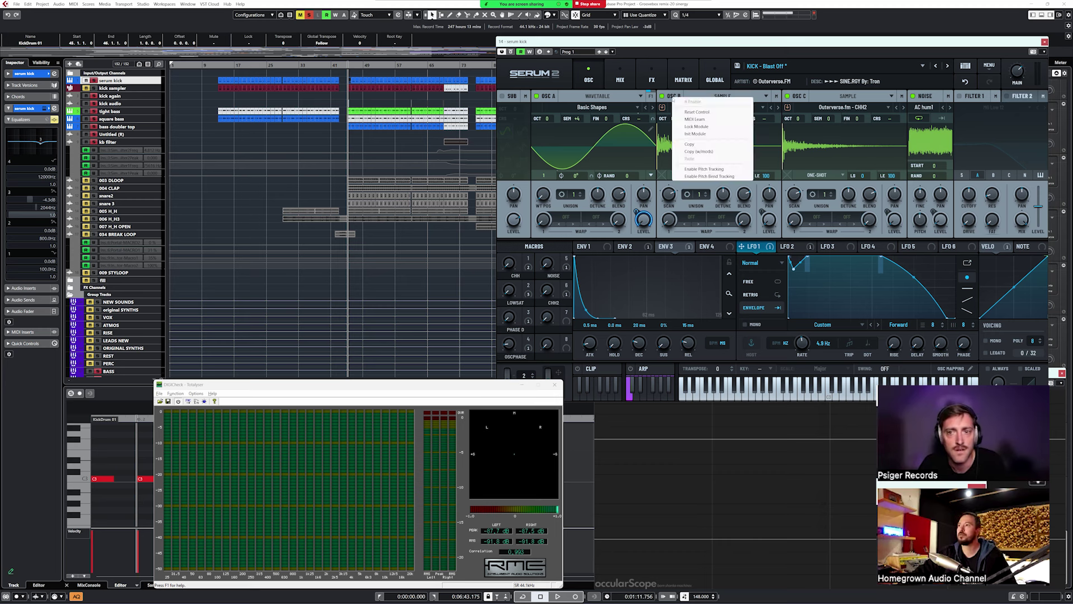
right_click(792, 96)
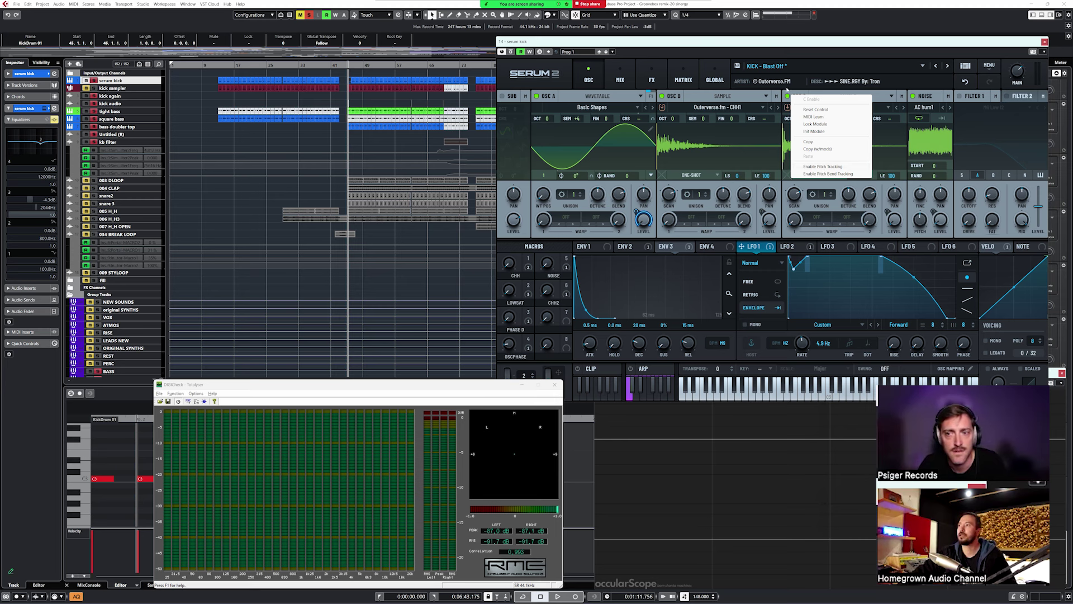
right_click(927, 99)
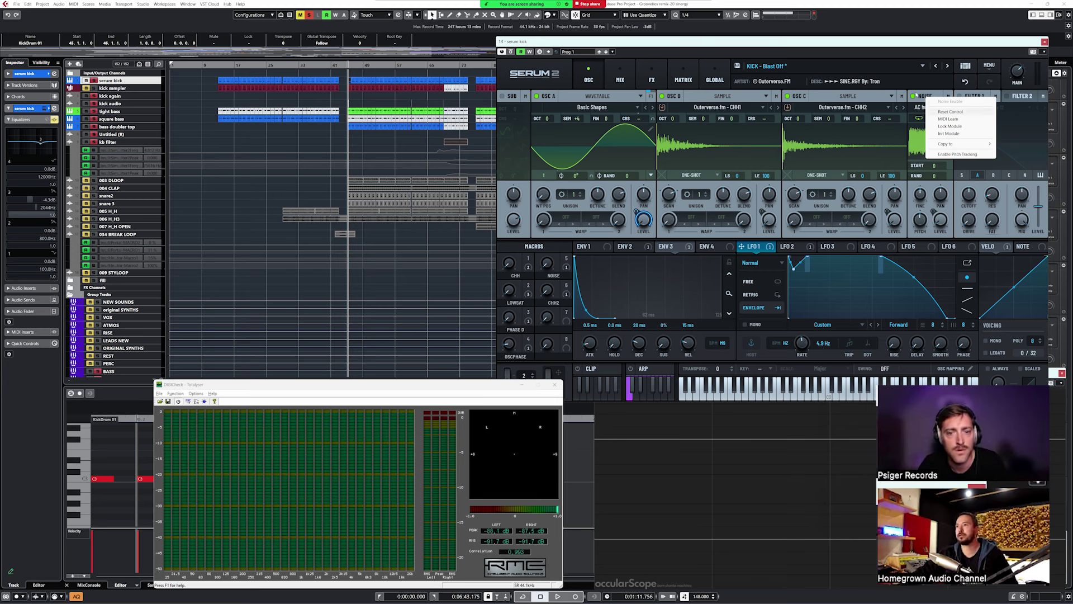
left_click(823, 45)
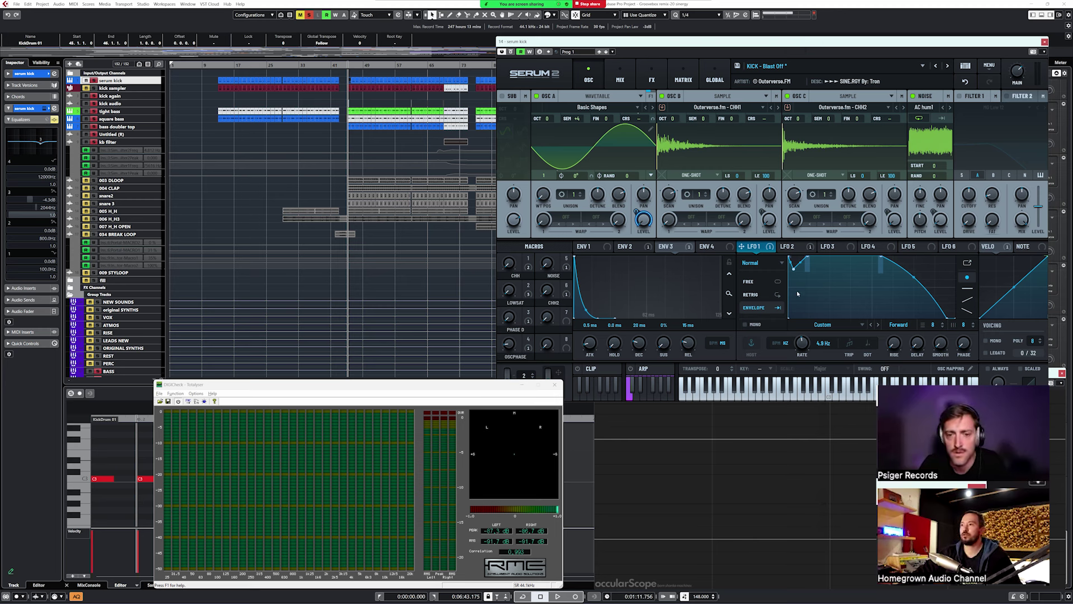
left_click(589, 247)
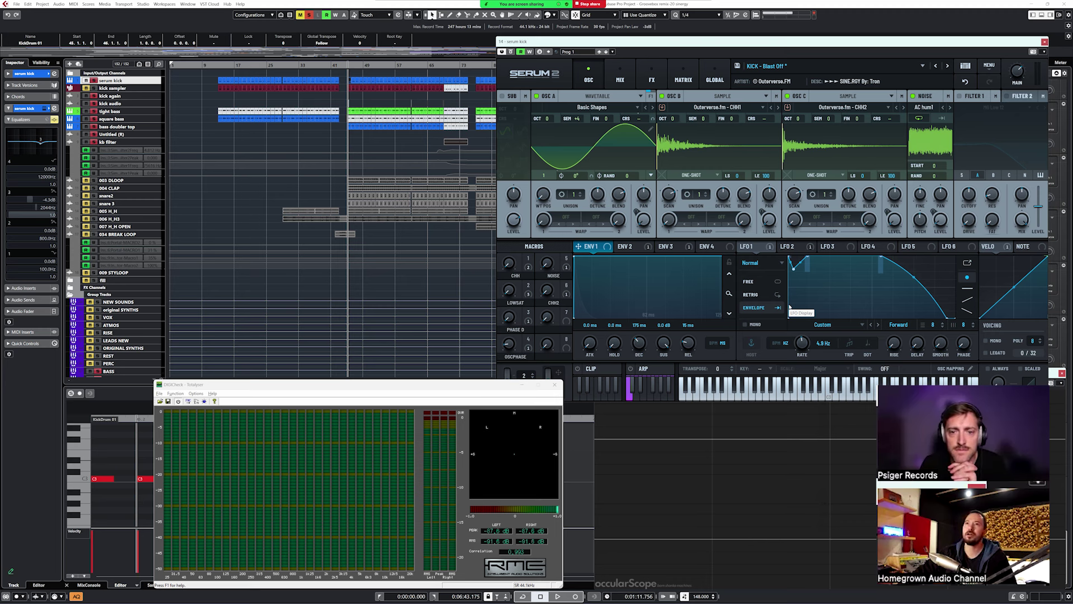
- Shorten the C3 notes in the first KickDrum 01 part on the serum kick track
left_click(221, 83)
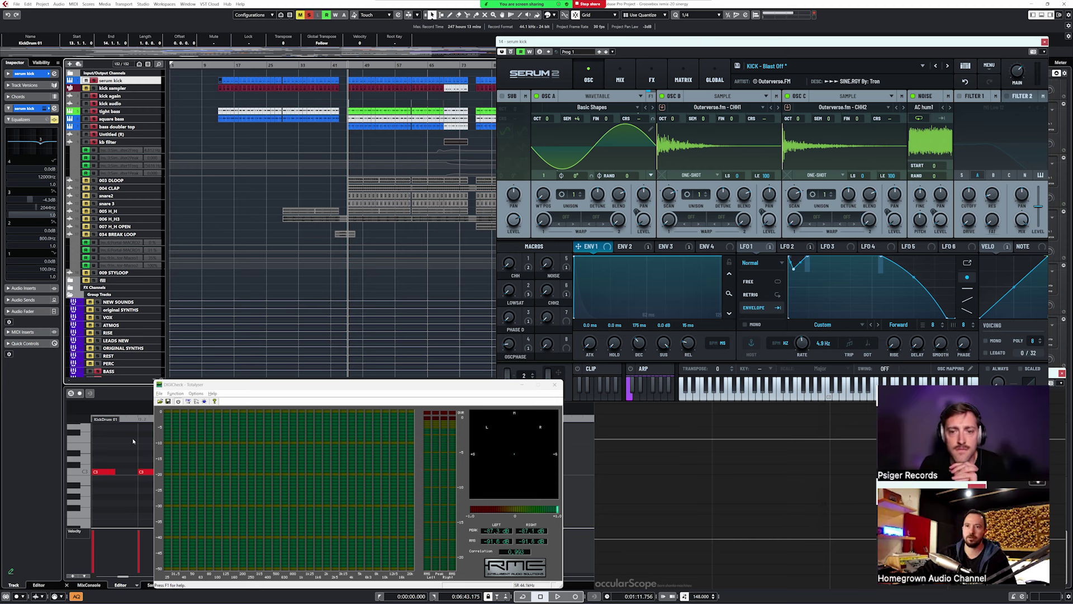
left_click(98, 473)
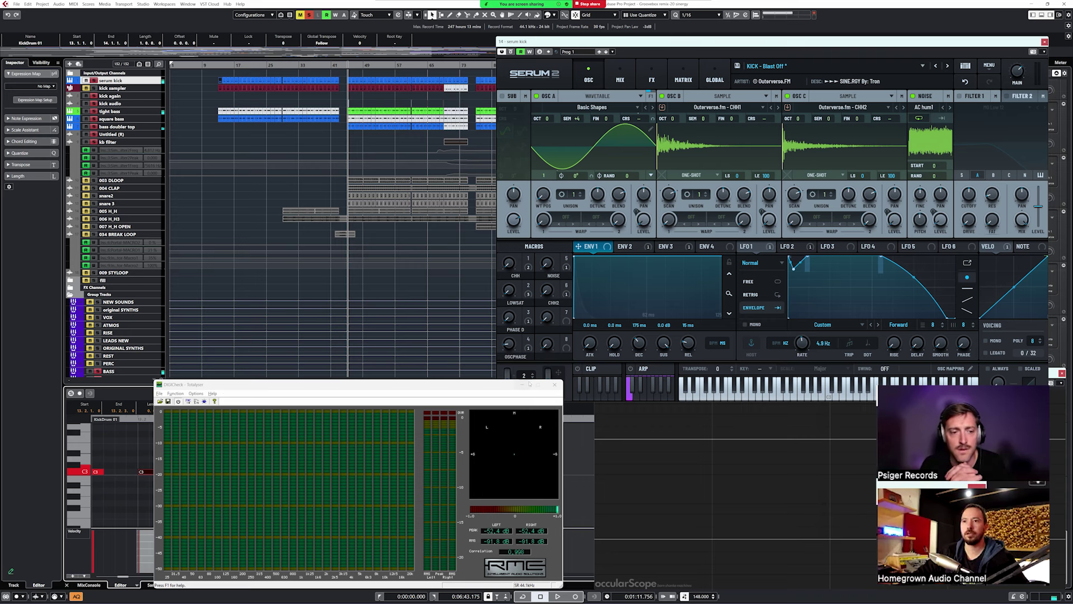
left_click(519, 386)
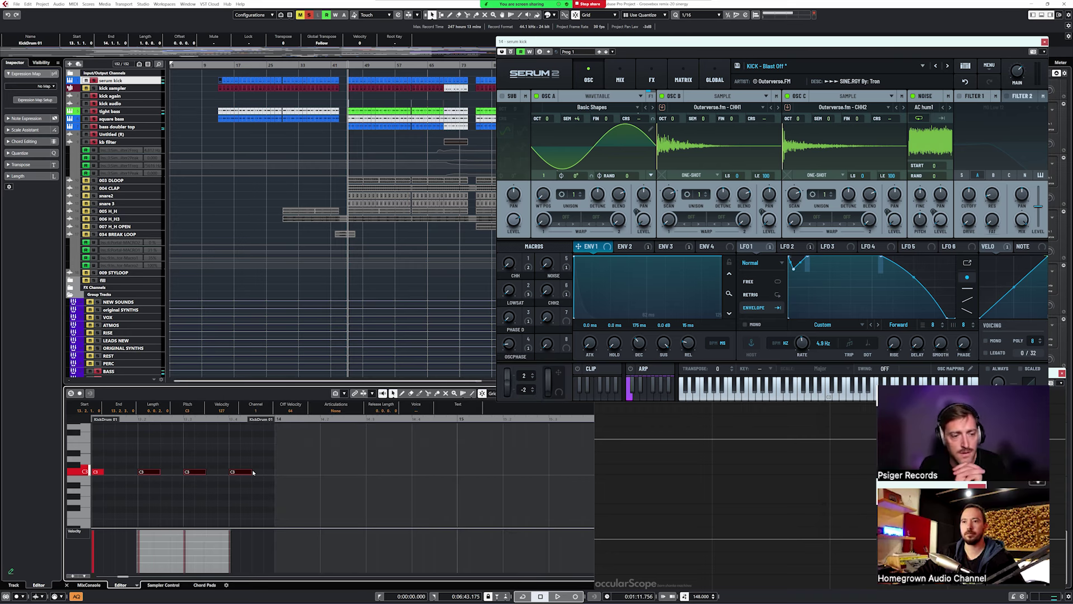
left_click_drag(253, 473, 239, 473)
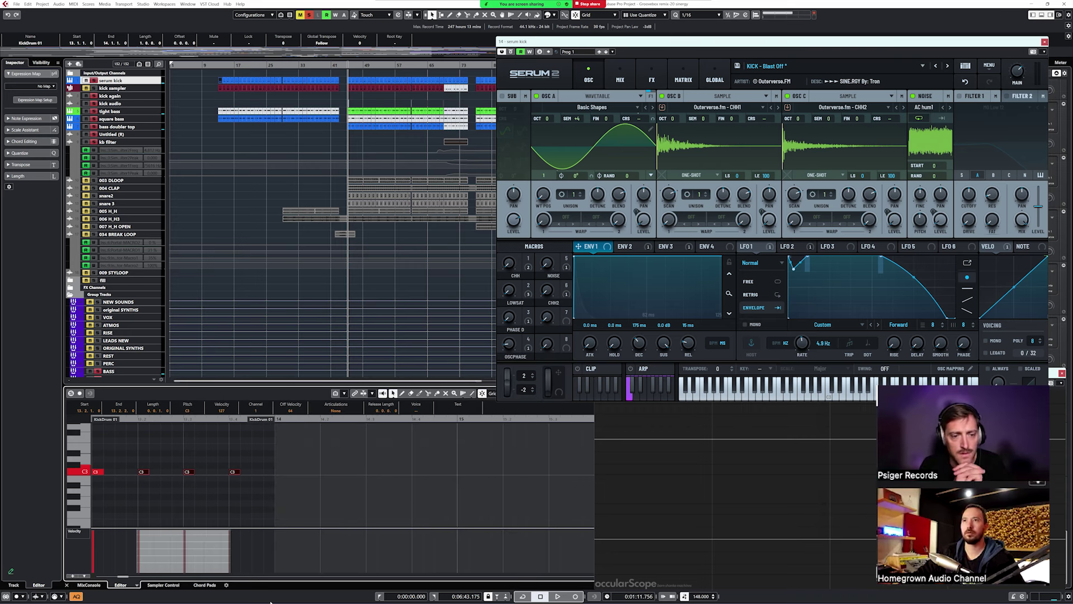
- Play the arrangement with the shortened kick notes and examine the kick's waveform in the oscilloscope
key("alt+Tab")
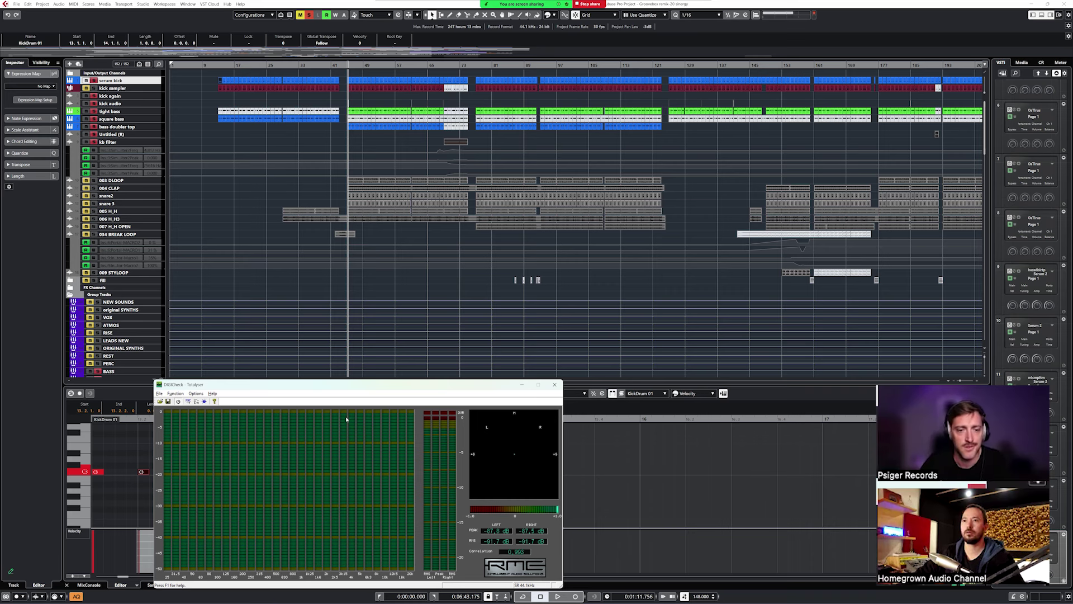
left_click(398, 270)
key("space")
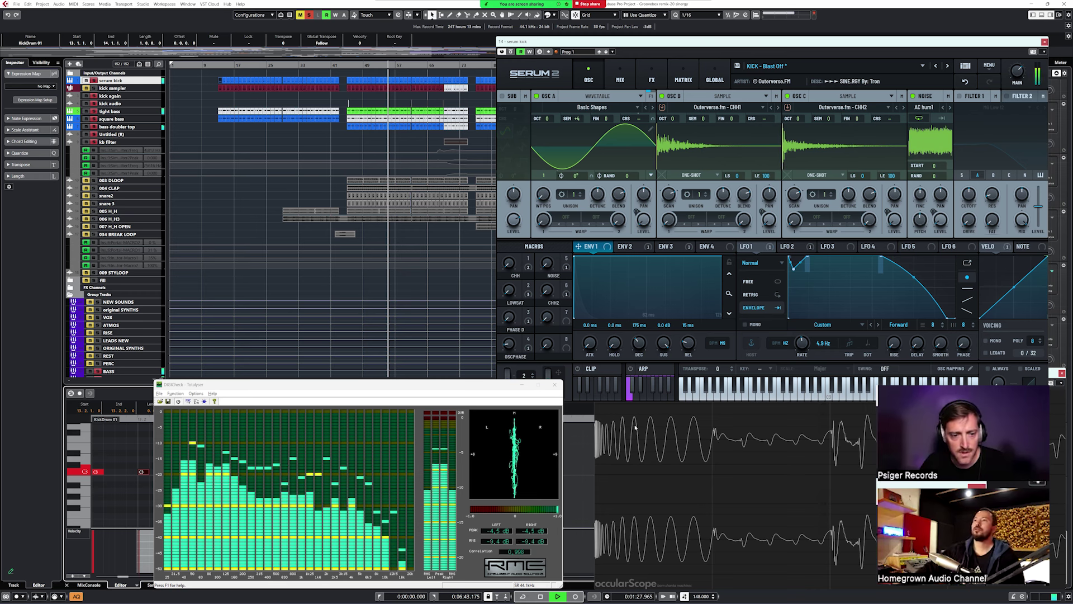
key("space")
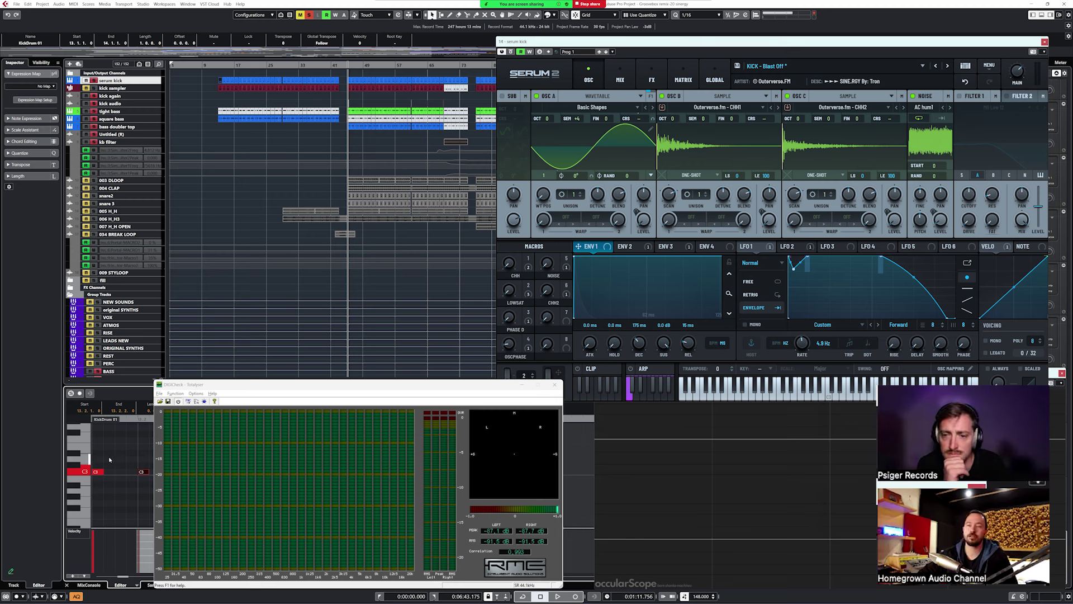
left_click(714, 472)
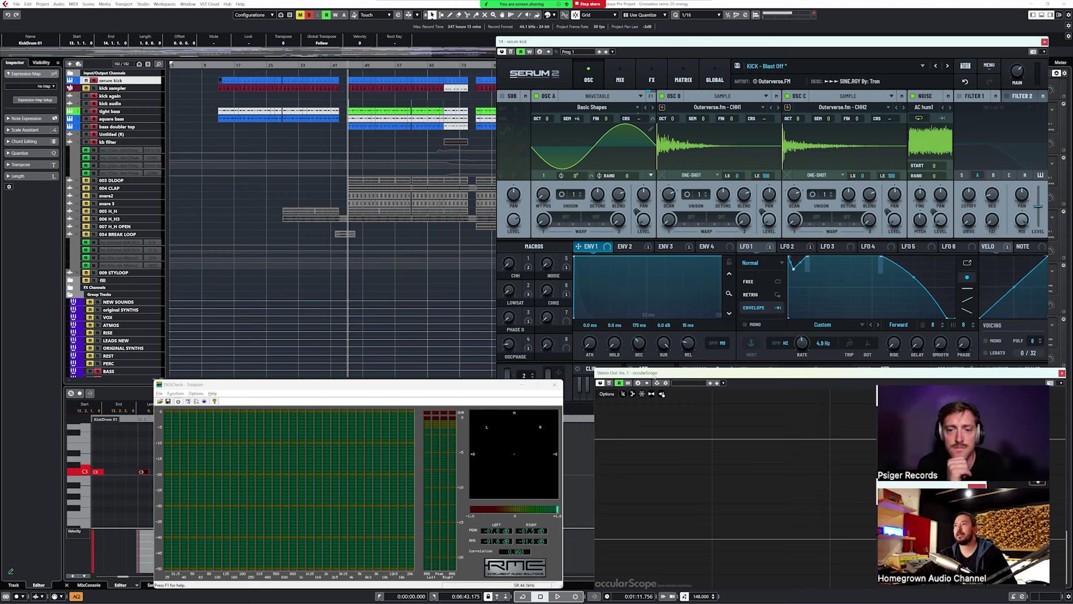
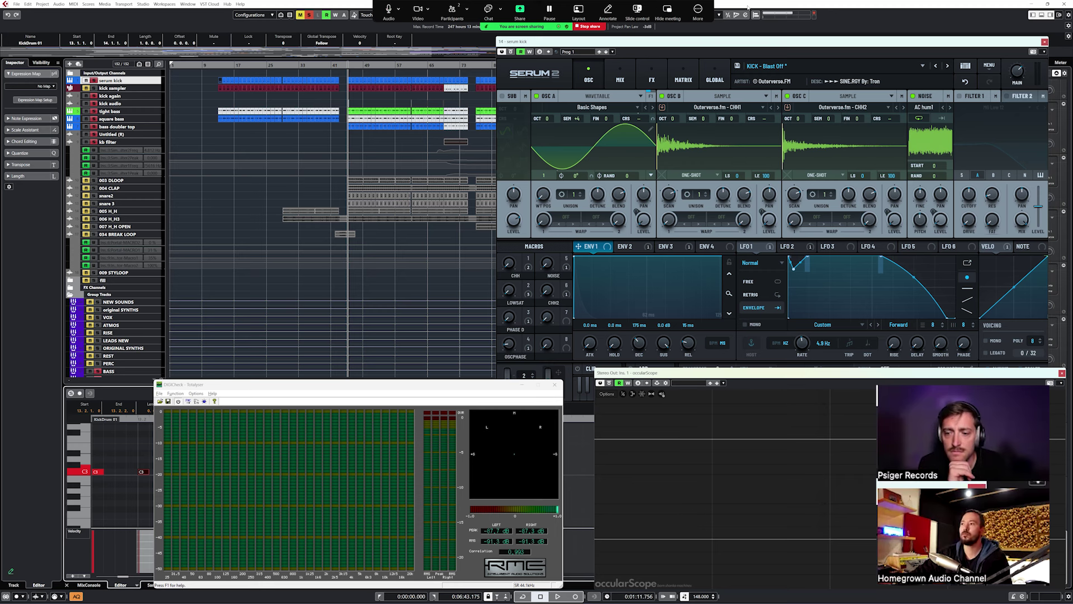
key("space")
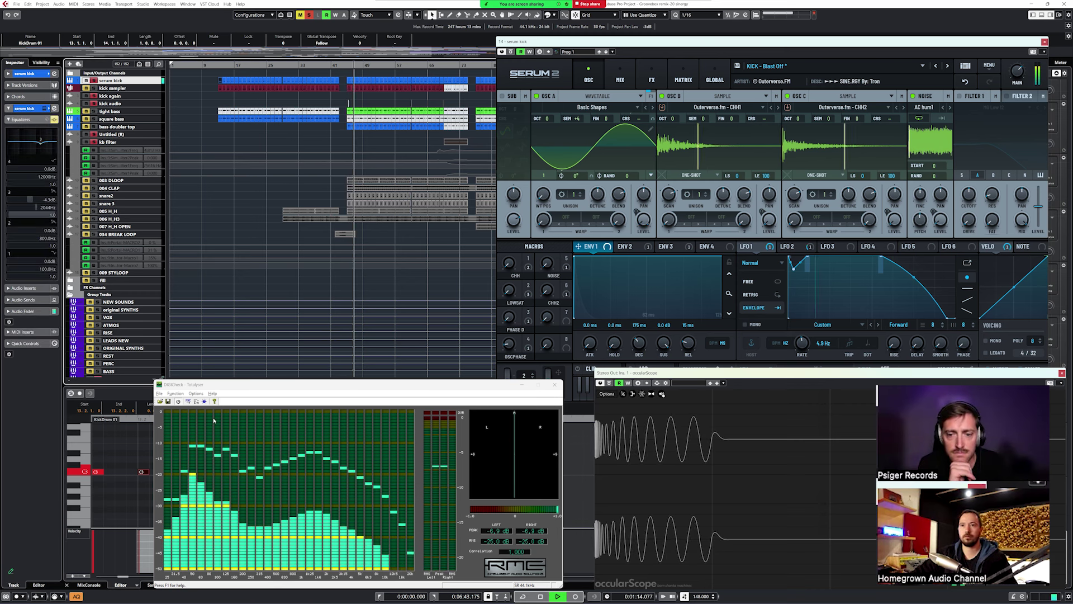
- Try shortening the kick's C3 notes further during playback, and undo the note-length changes
left_click(123, 392)
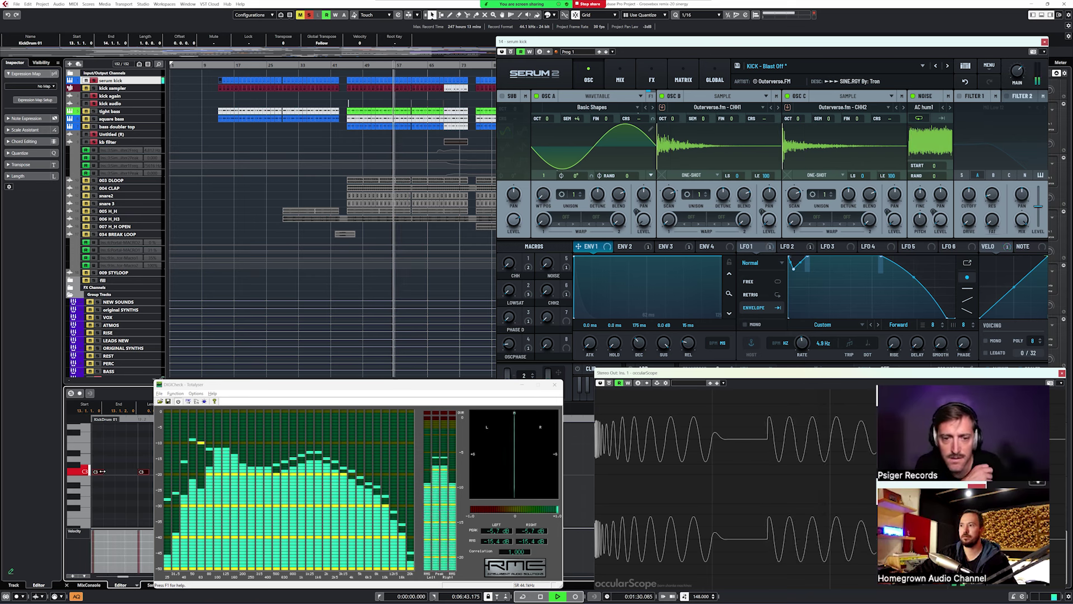
left_click_drag(96, 472, 95, 472)
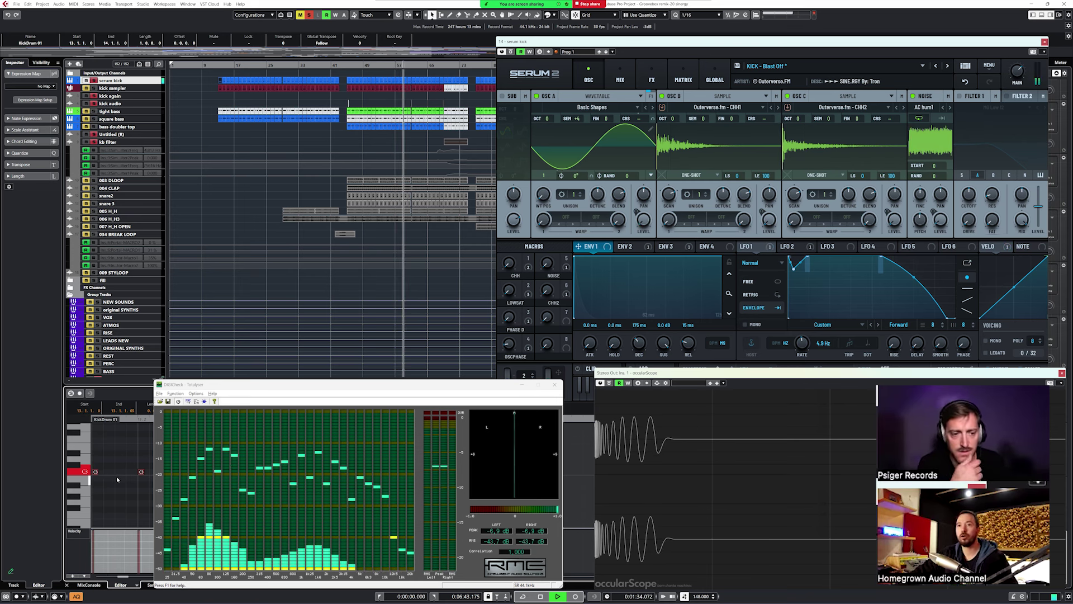
key("ctrl+z")
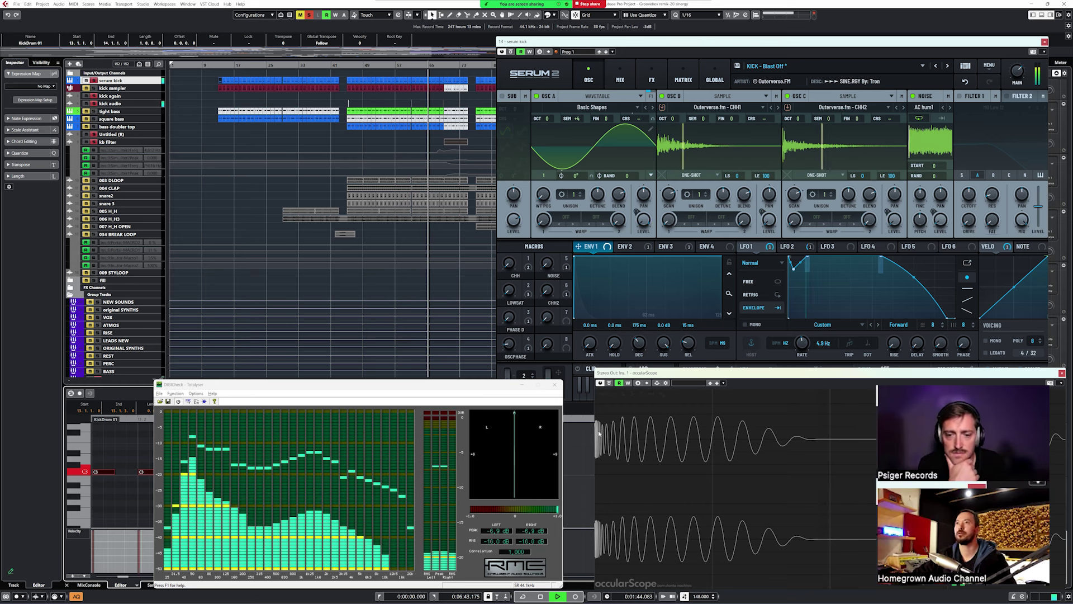
key("space")
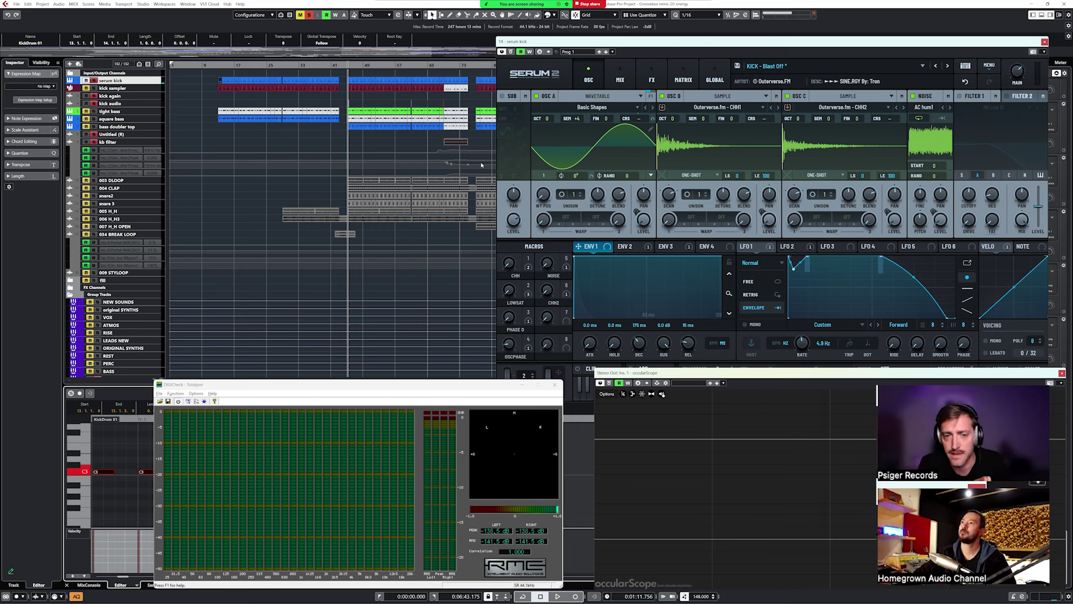
- Examine the Splitter L/H crossover in the main effects chain and the PHASE D macro while the kick plays
left_click(653, 77)
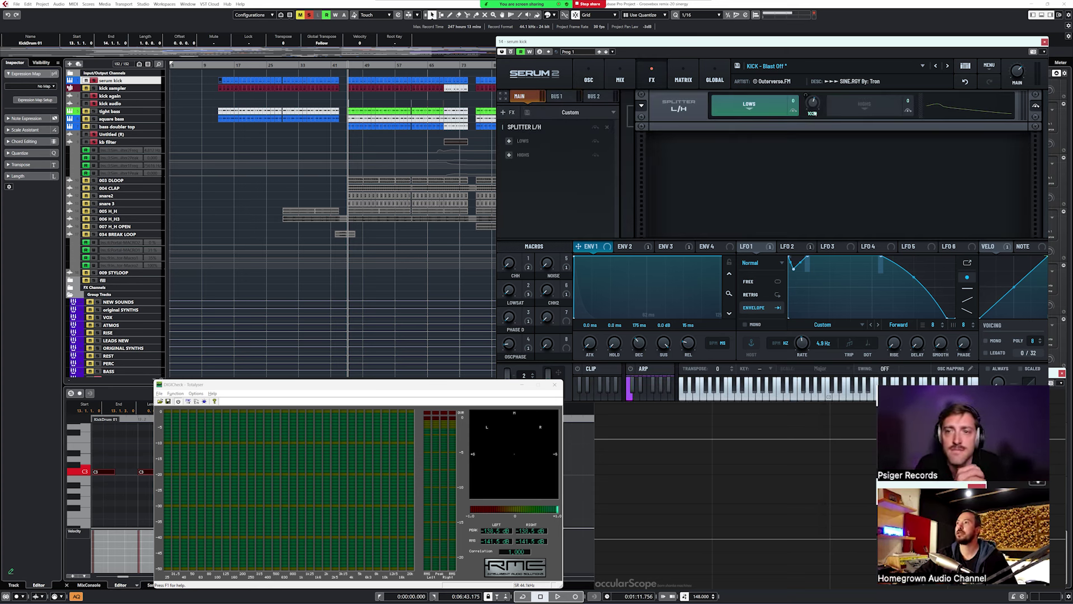
mouse_move(814, 103)
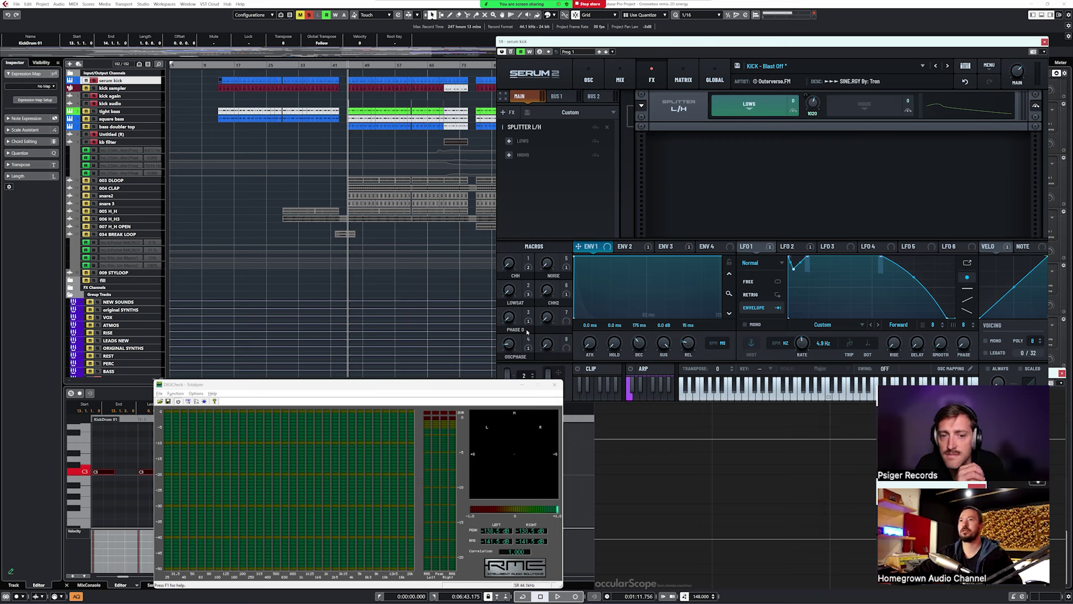
key("space")
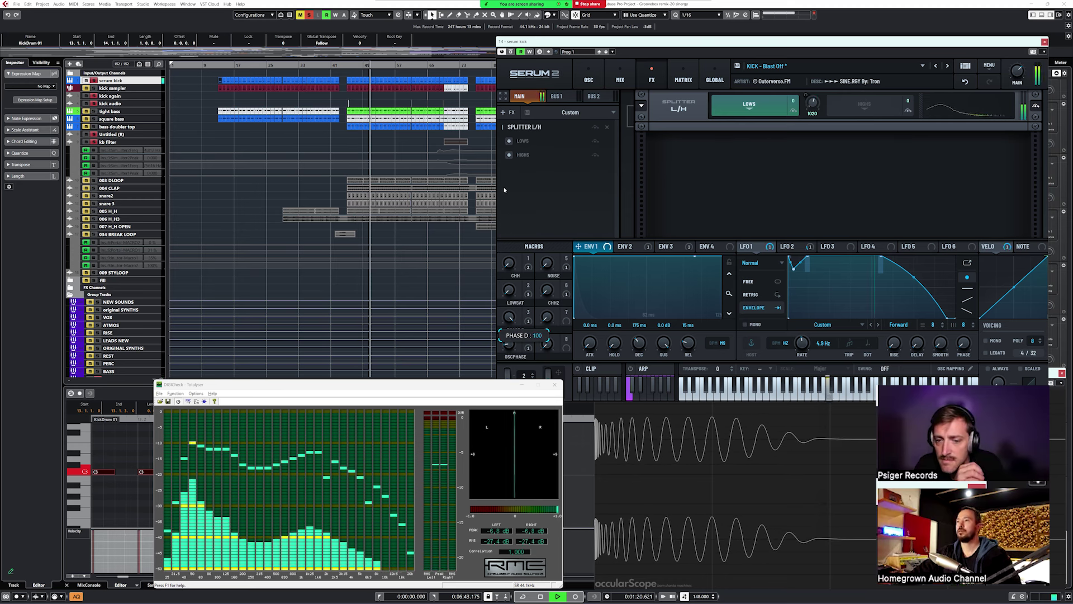
key("space")
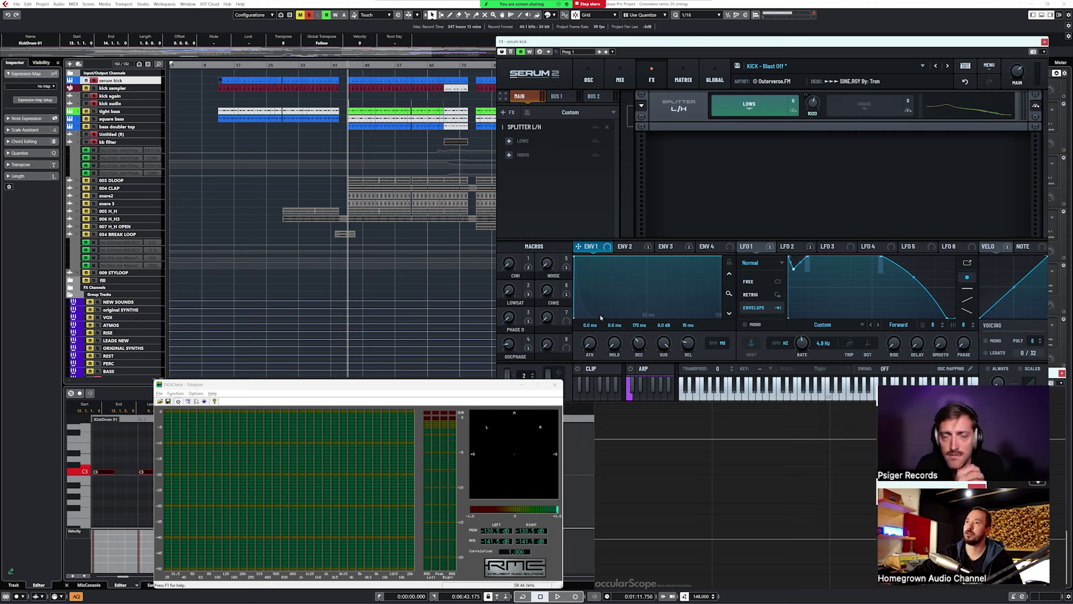
- Show what the OSCPHASE macro modulates on the oscillators and adjust the phase macros while the kick plays
left_click(588, 75)
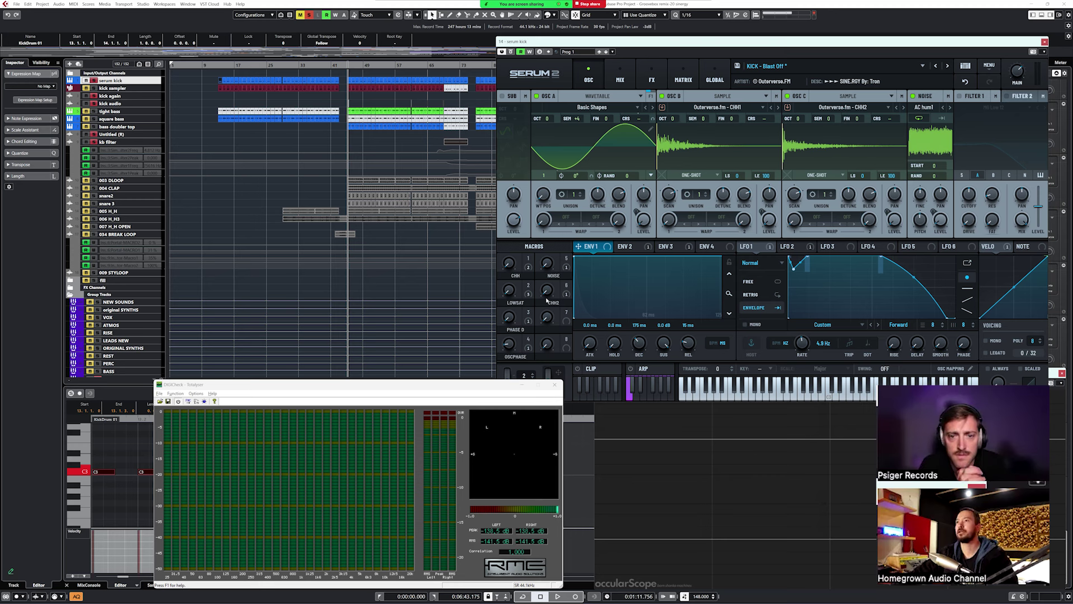
left_click_drag(528, 341, 528, 340)
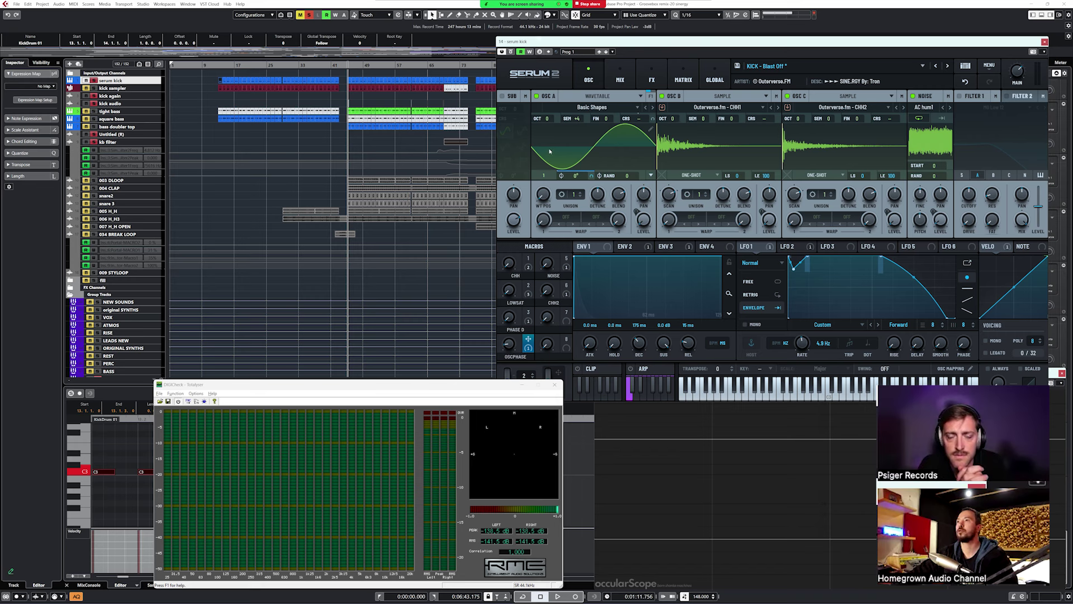
key("space")
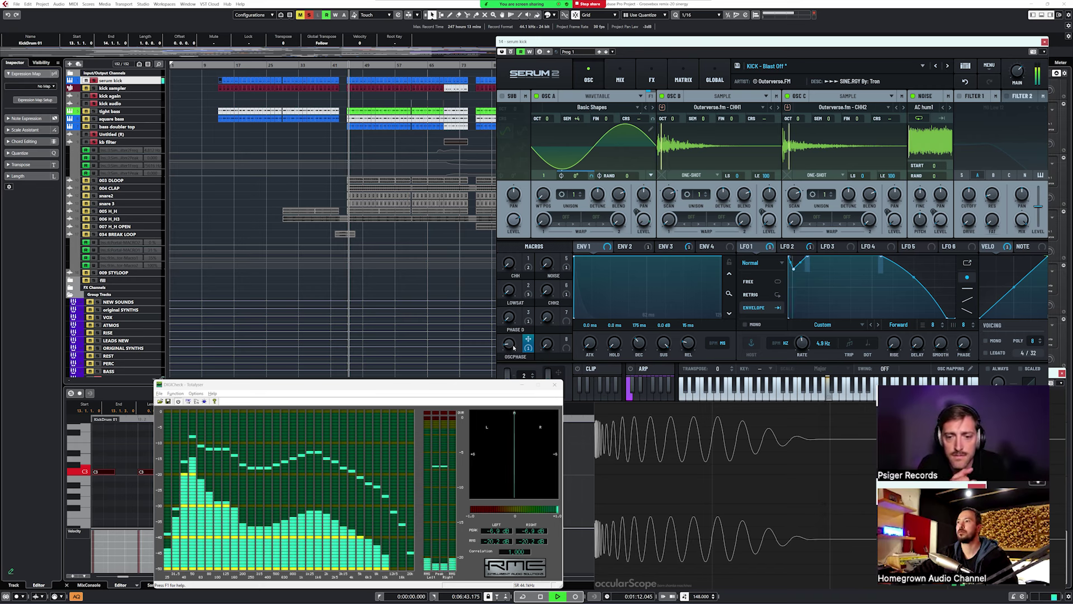
left_click_drag(517, 313, 514, 358)
key("space")
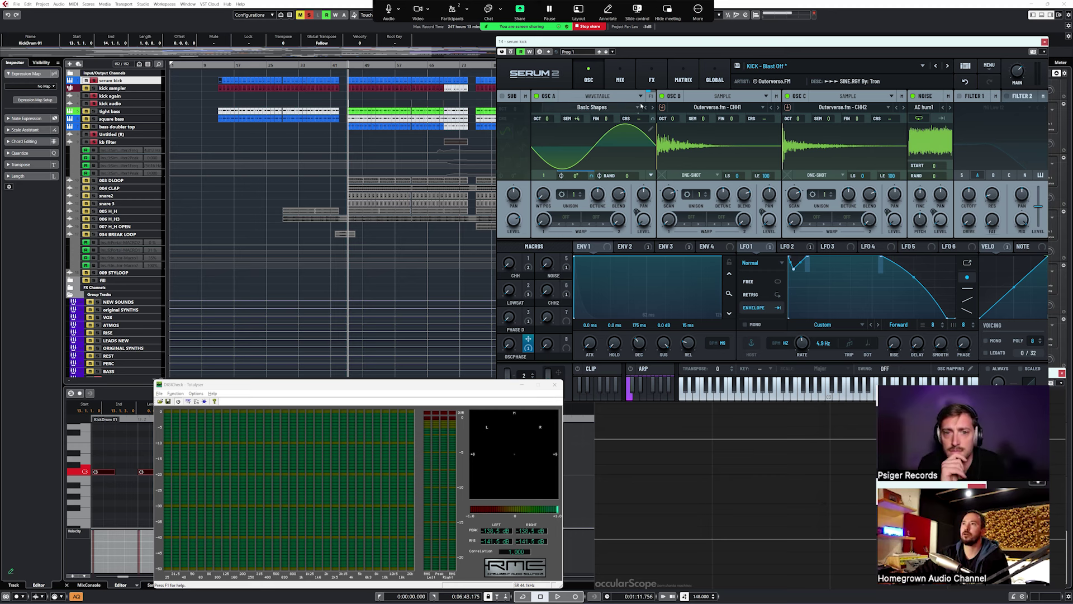
- Add an Equalizer after the Splitter L/H in the main effects chain
left_click(653, 72)
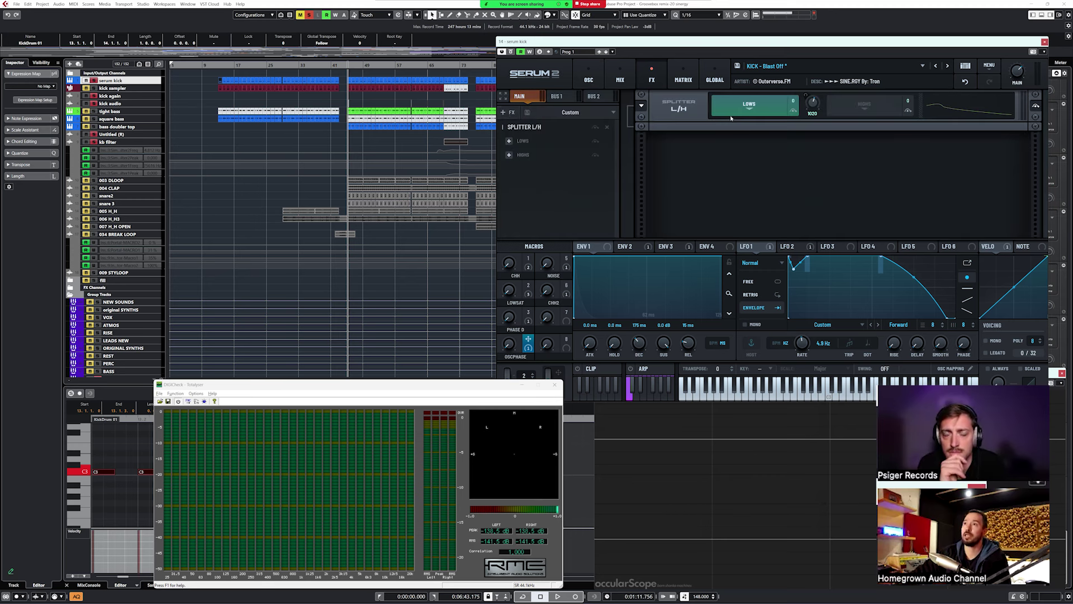
left_click(510, 114)
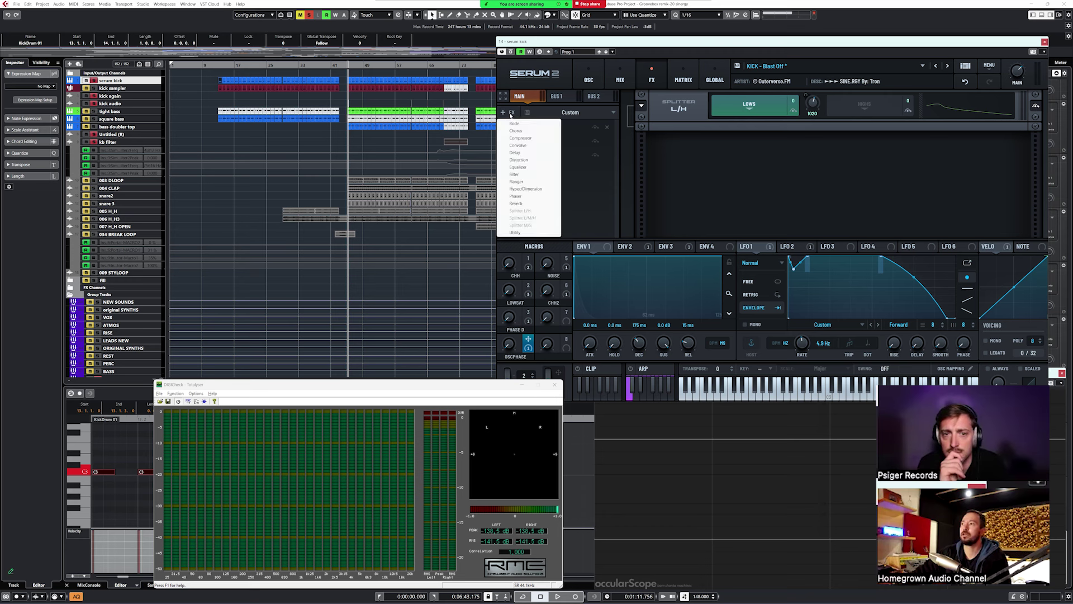
left_click(517, 167)
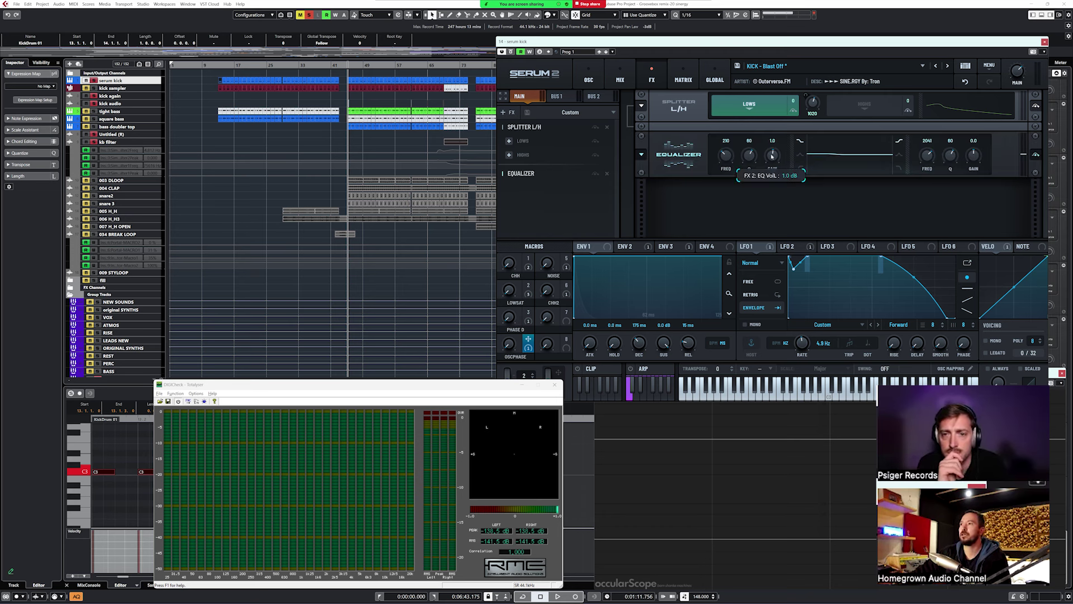
- Set the Equalizer's low band gain to 1.1 dB and bypass the Equalizer in the main effects chain
left_click_drag(772, 158, 772, 157)
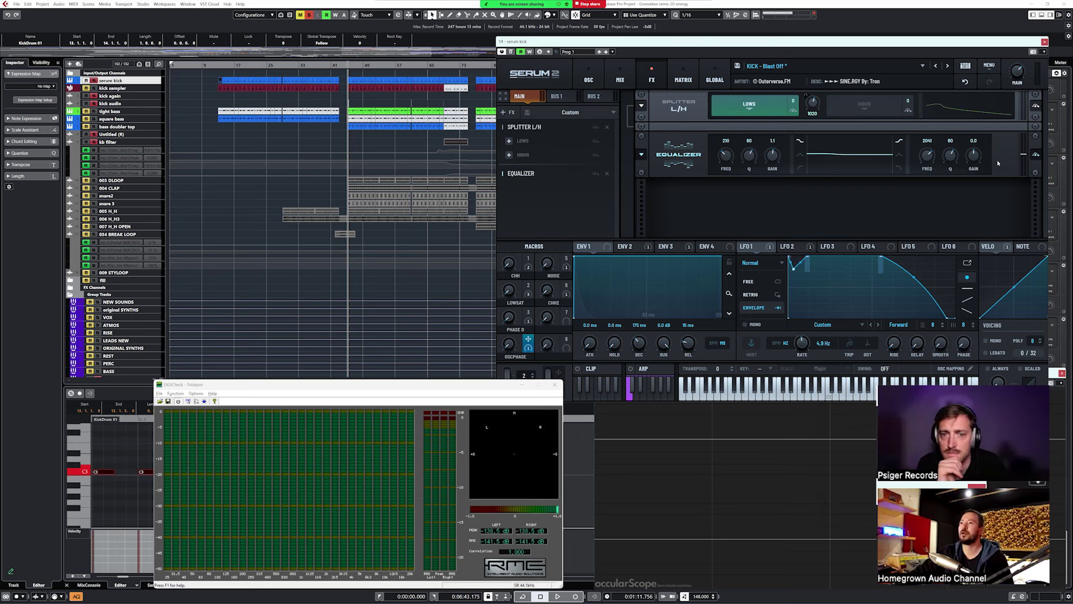
left_click(1036, 155)
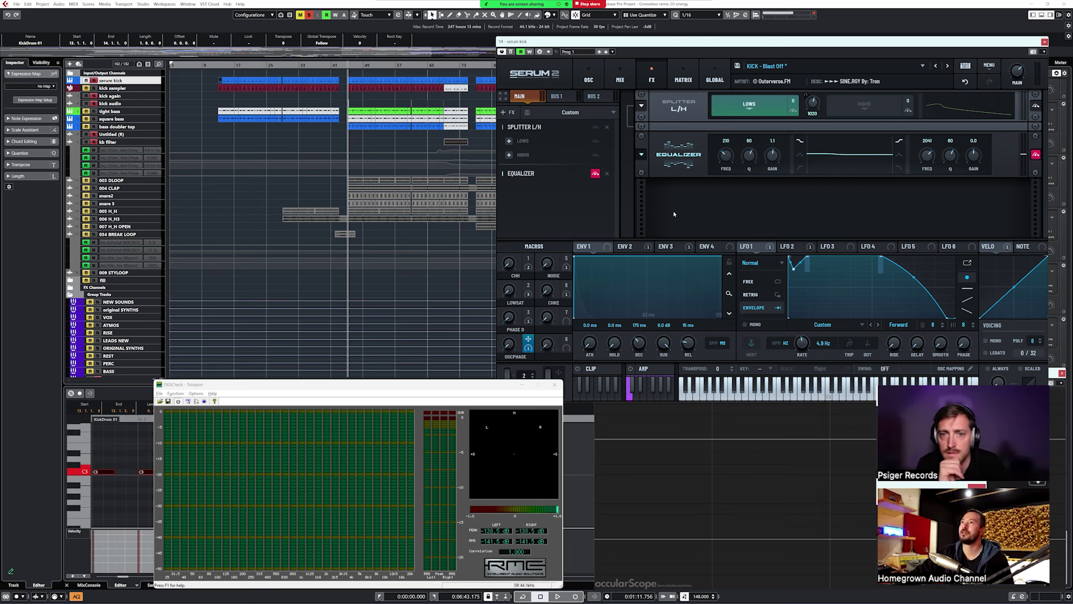
- Return to the oscillator page and set the PHASE D macro to 100 while the kick plays
left_click(594, 71)
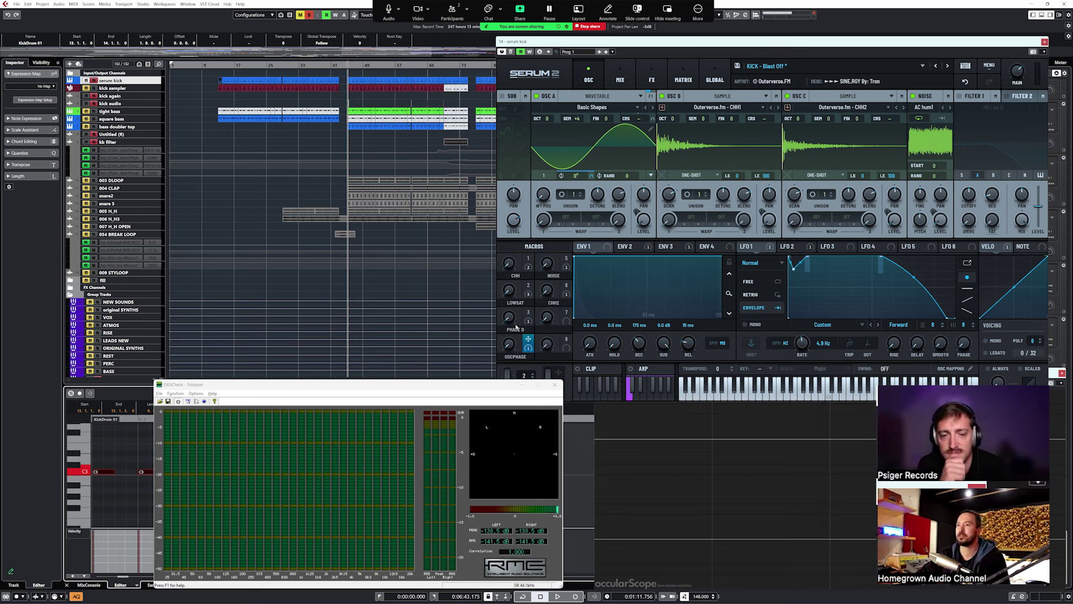
mouse_move(509, 317)
key("space")
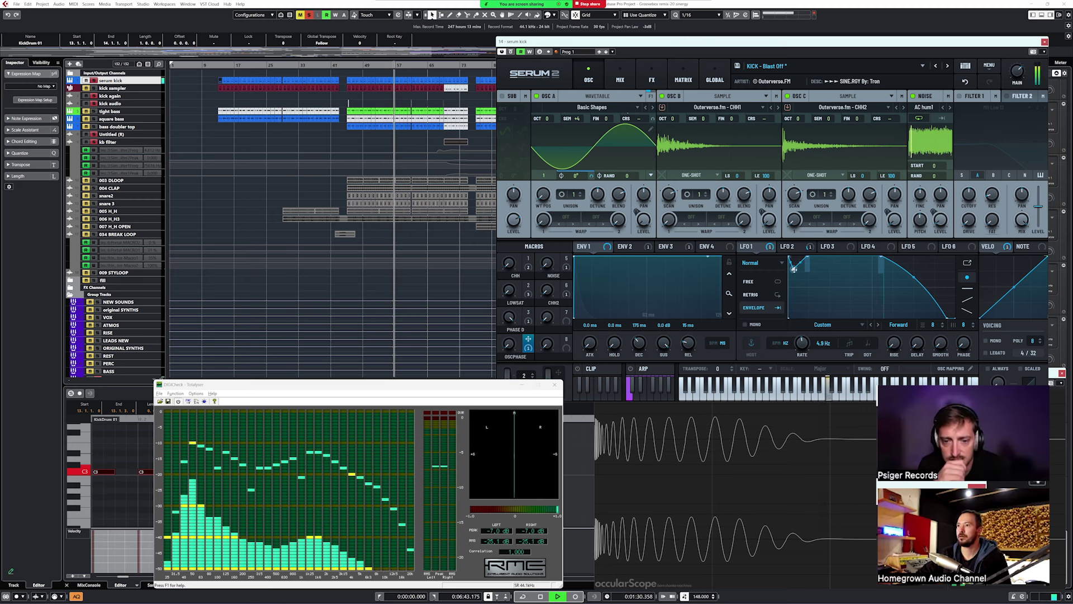
mouse_move(509, 317)
left_mouse_down()
mouse_move(507, 450)
mouse_move(528, 325)
left_mouse_up()
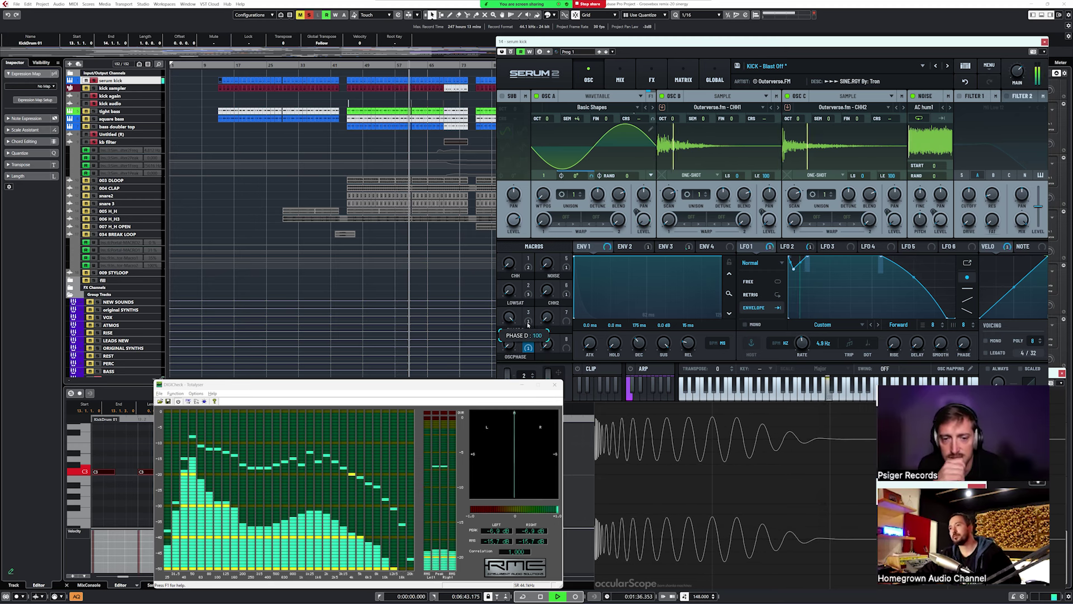
key("space")
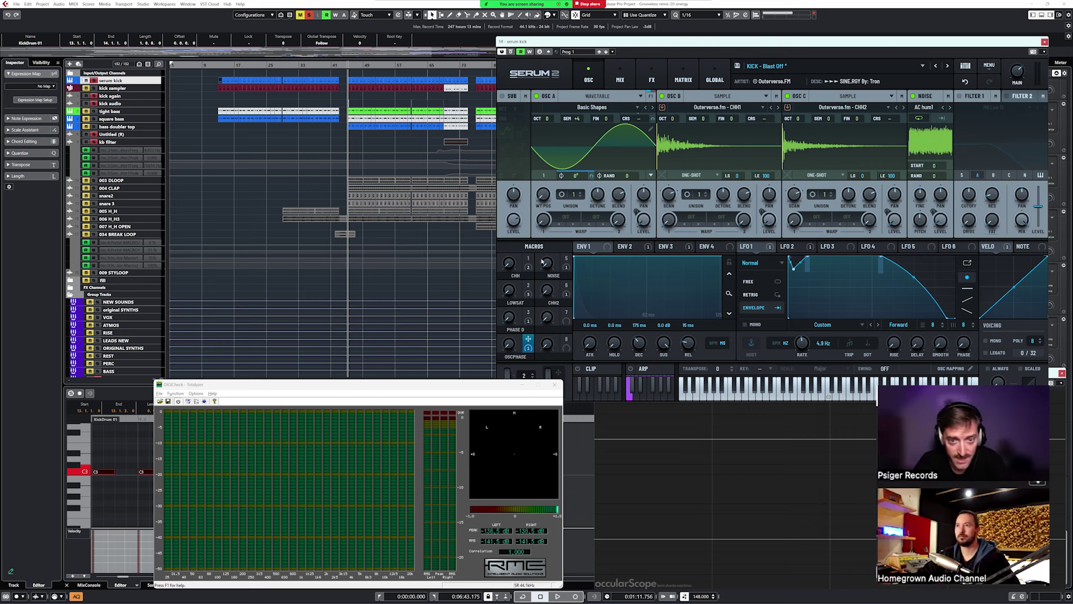
- Switch from Cubase to the Zoom Meeting window
key("alt+Tab")
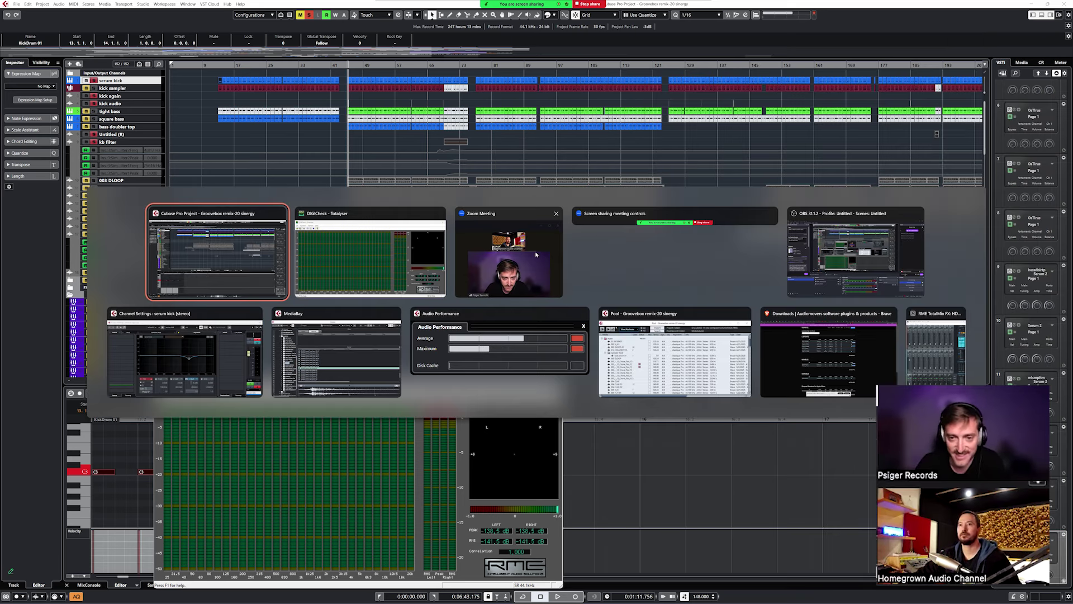
key("alt+Tab")
left_click(535, 253)
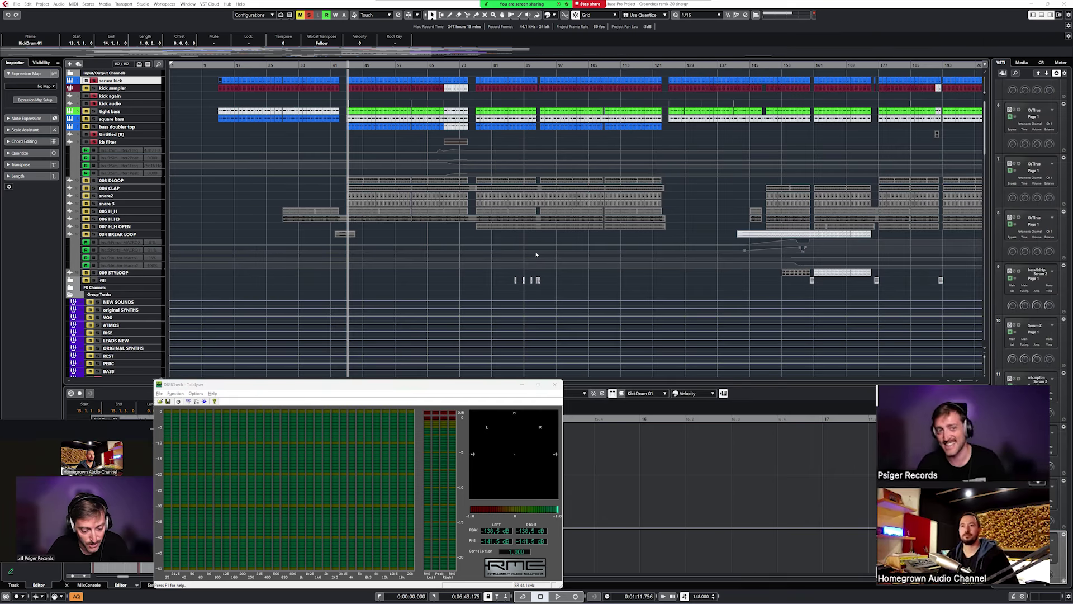